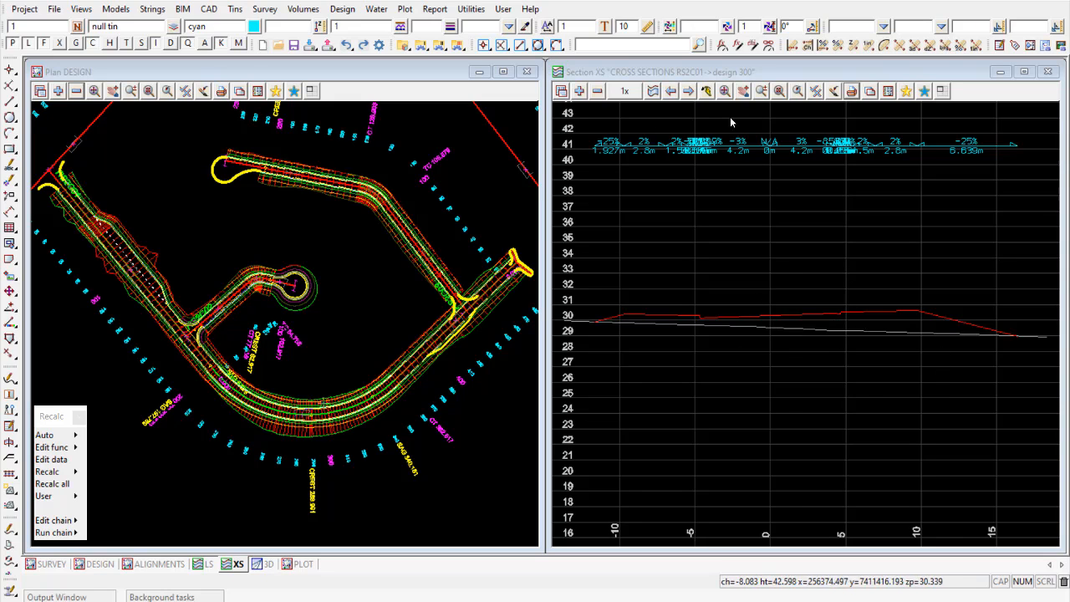
- Open the section X plot editor for the XS view and read the parameter file Cross Section RS2C01.xplotppf into it
scroll(346, 449, up, 5)
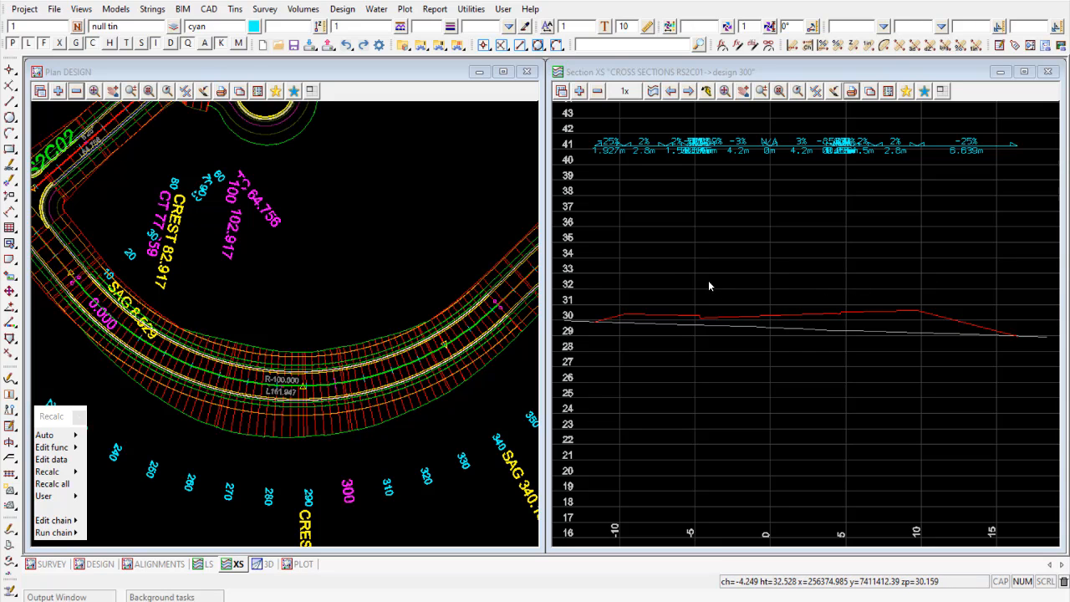
scroll(272, 334, down, 1)
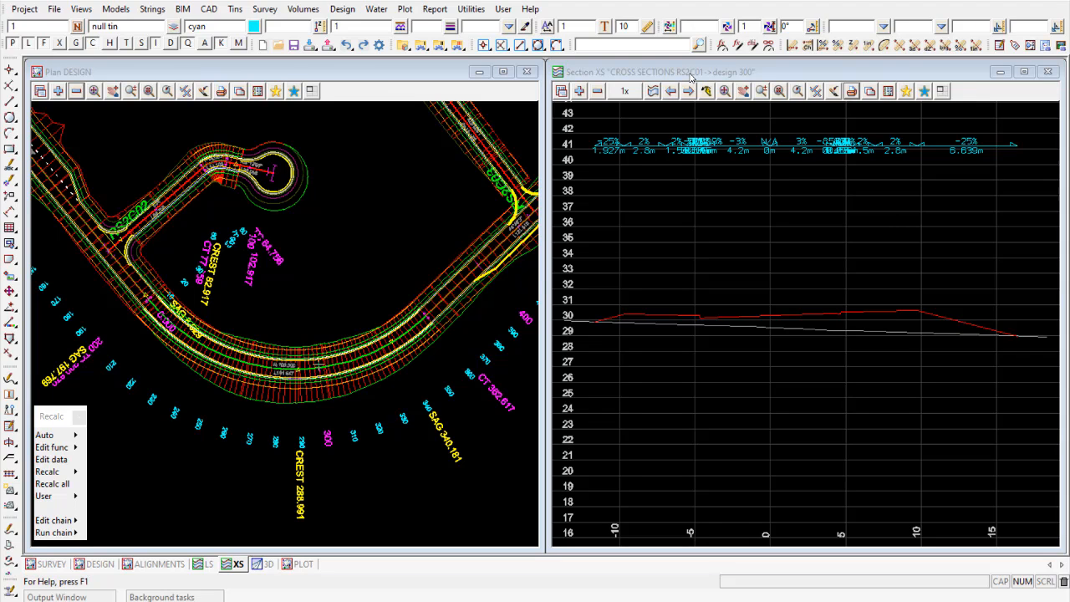
right_click(854, 93)
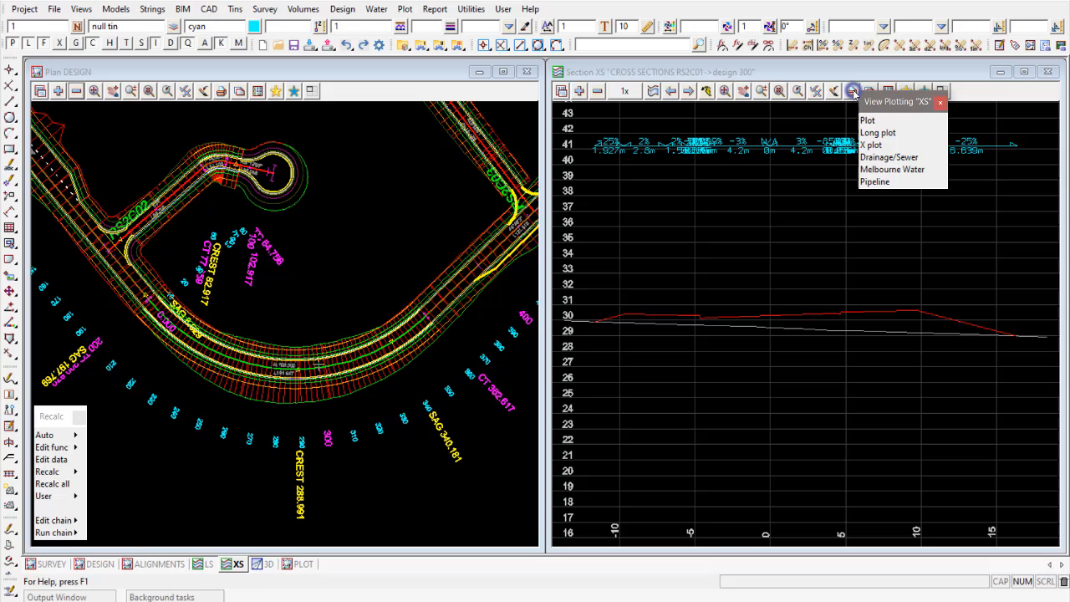
click(871, 146)
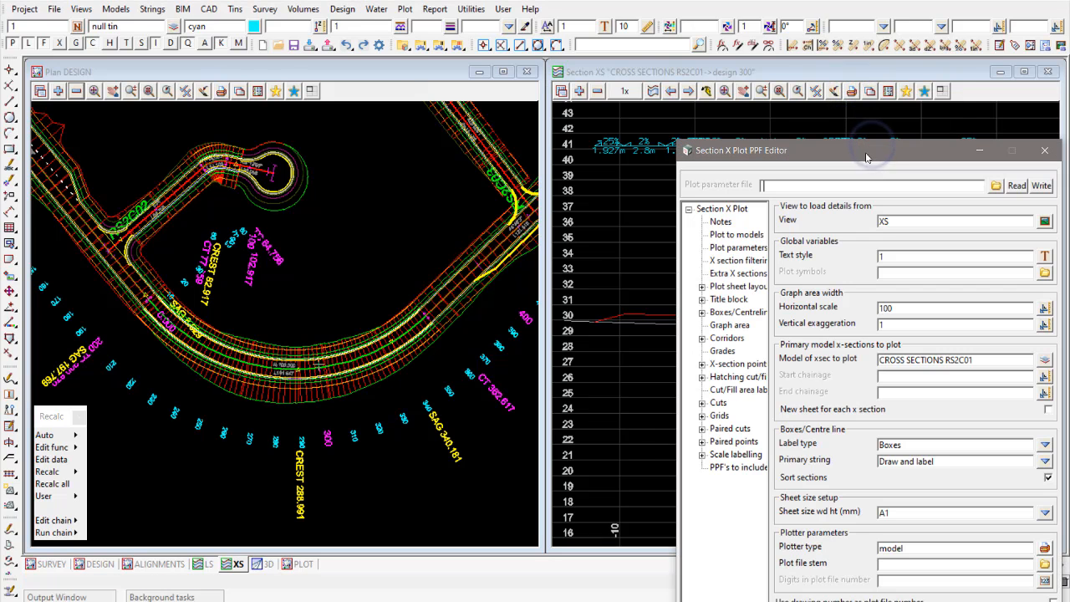
drag(854, 52, 746, 28)
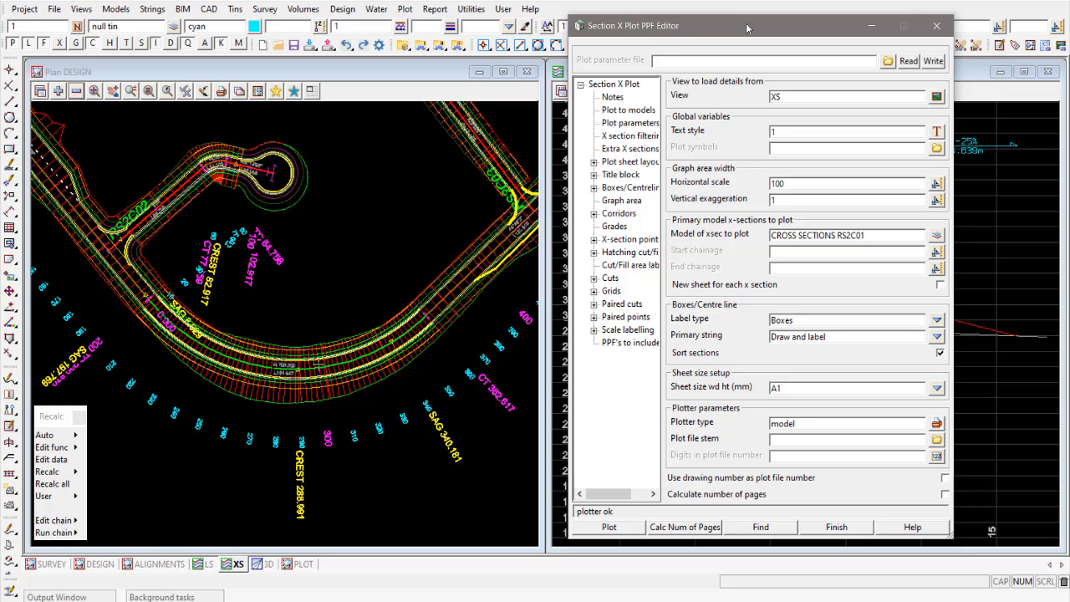
click(887, 62)
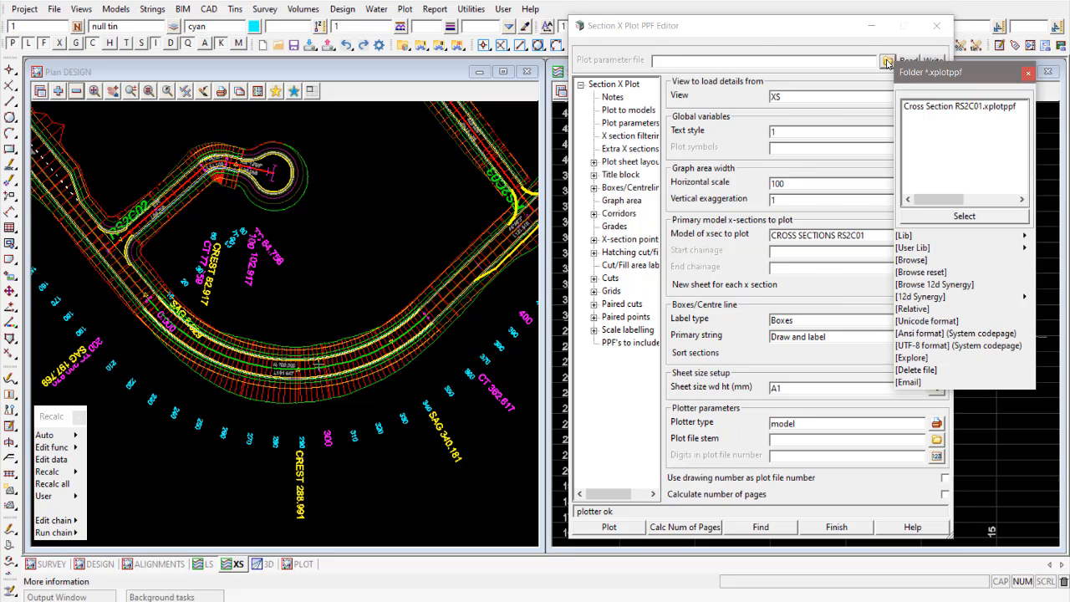
double_click(969, 107)
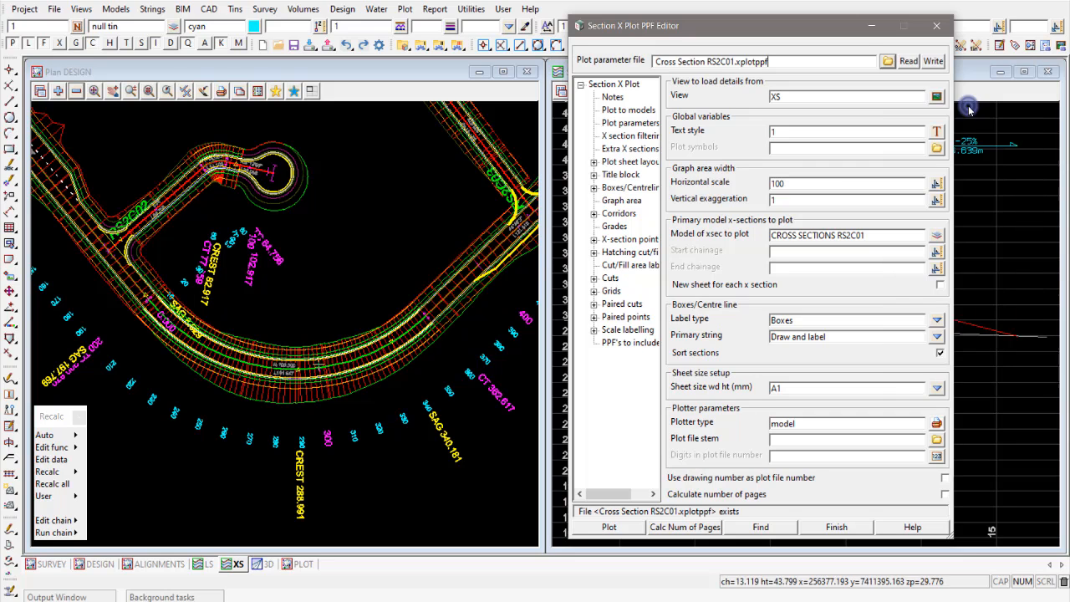
click(908, 62)
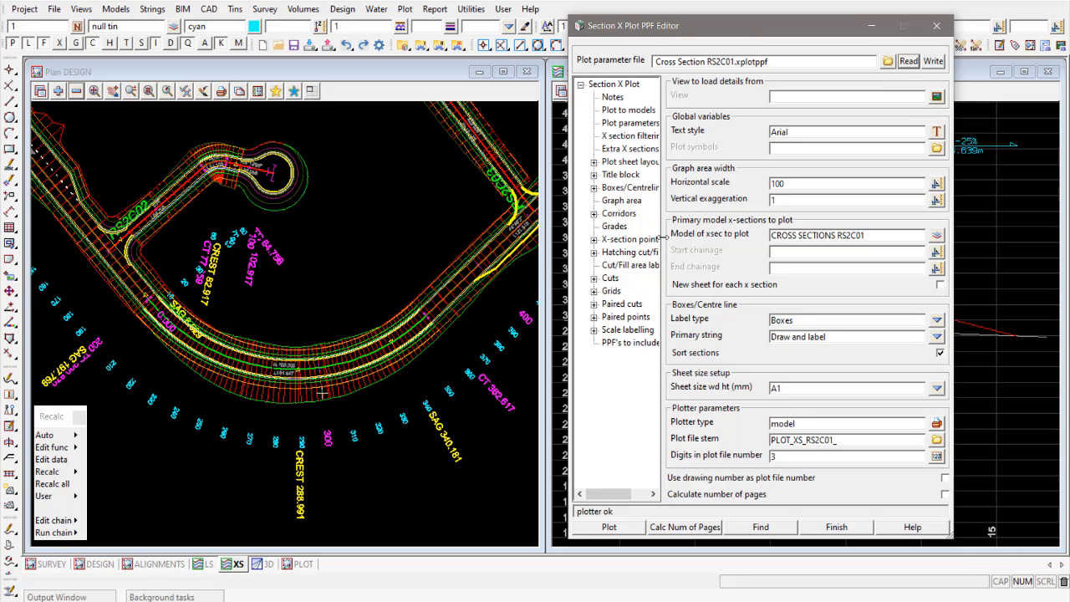
- Widen the editor's parameter tree, move the editor clear of the section view, and plot the CROSS SECTIONS RS2C01 model
drag(663, 238, 701, 237)
drag(732, 24, 377, 6)
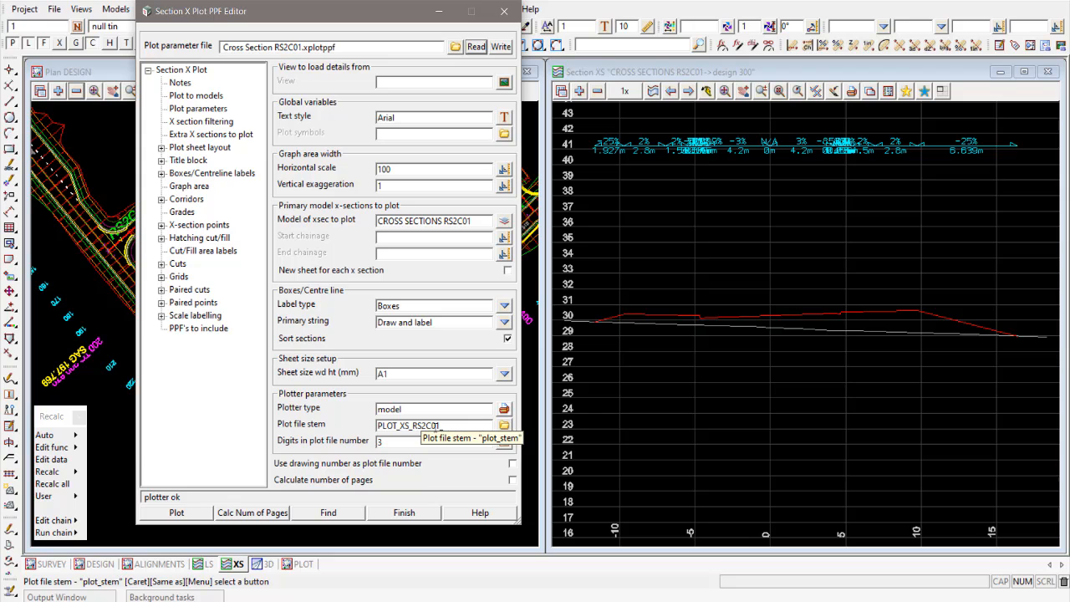
click(191, 516)
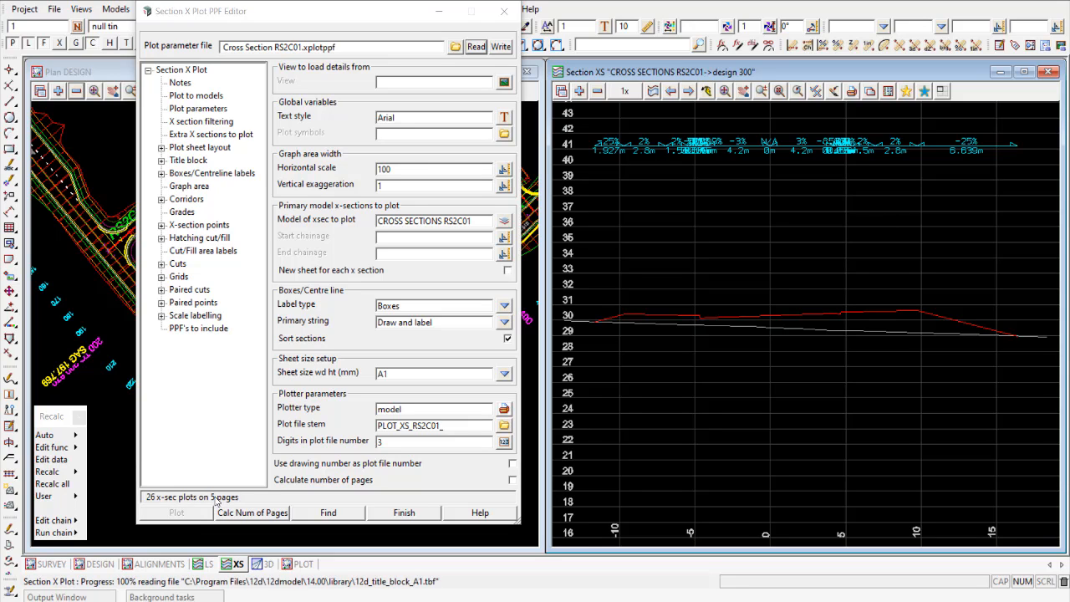
- Add the model PLOT XS RS2C01 001 to the PLOT plan view and inspect the cross sections on the third sheet
click(297, 565)
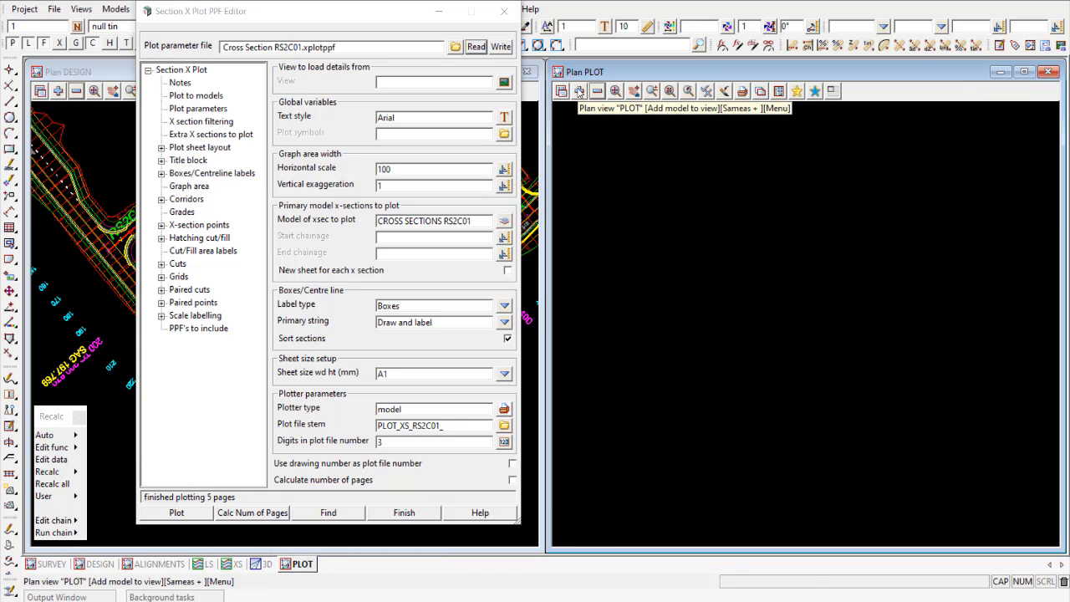
click(578, 90)
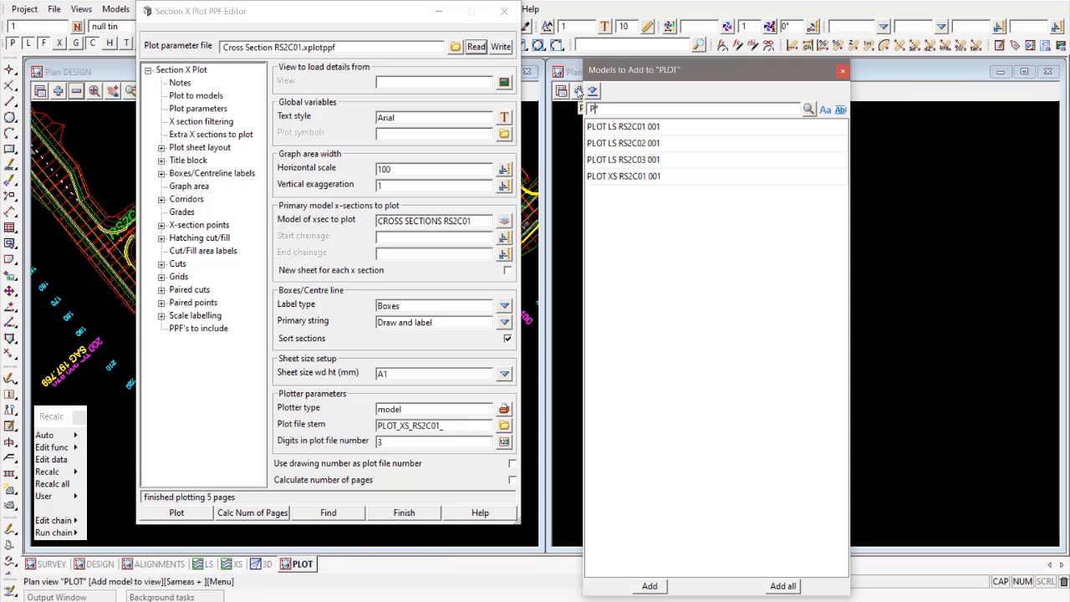
click(620, 177)
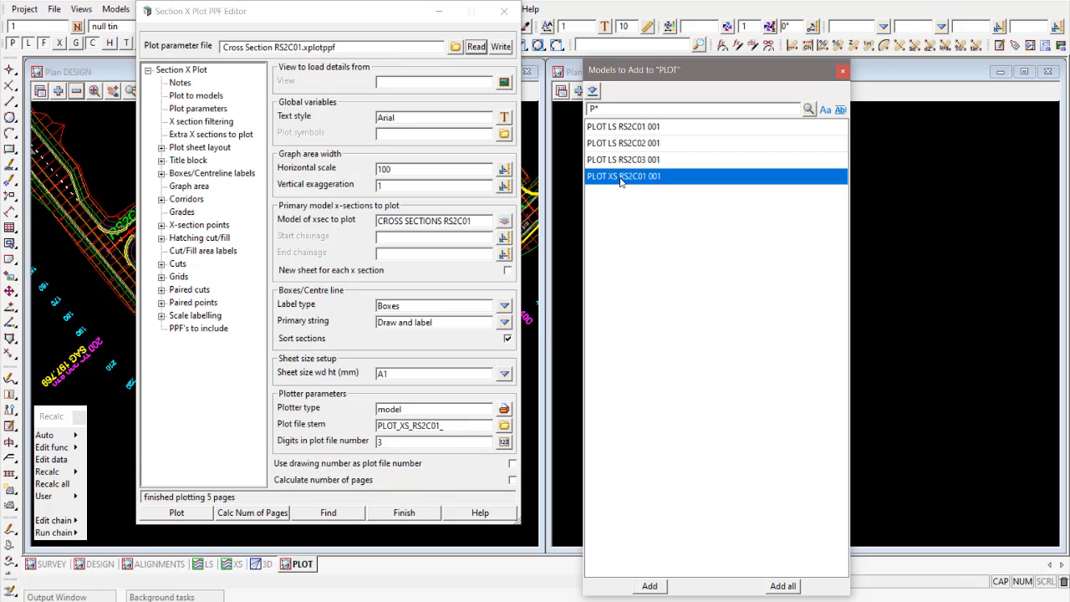
click(650, 586)
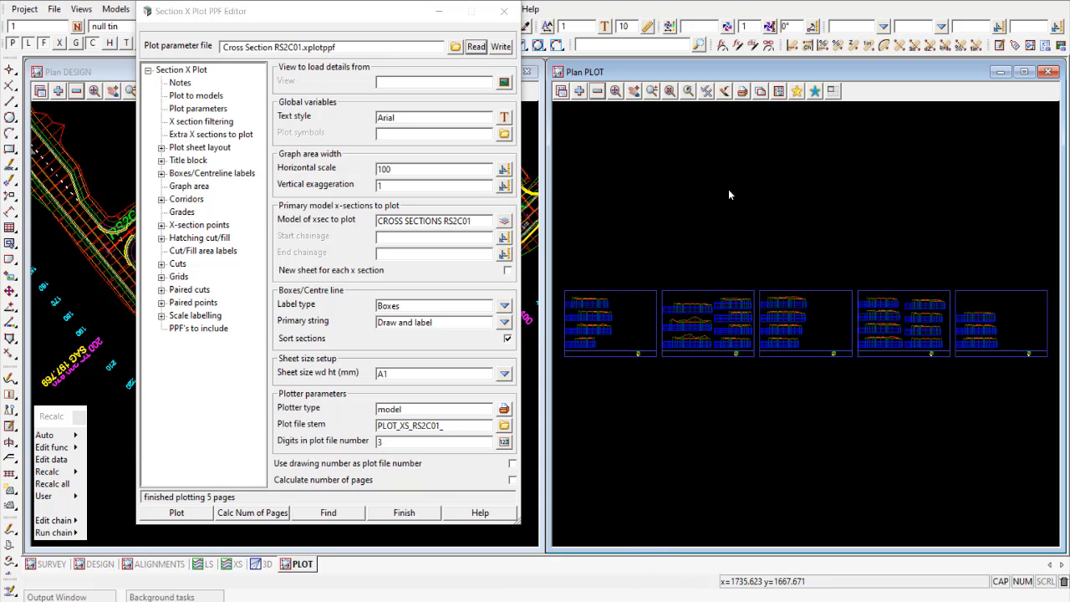
click(652, 91)
click(762, 294)
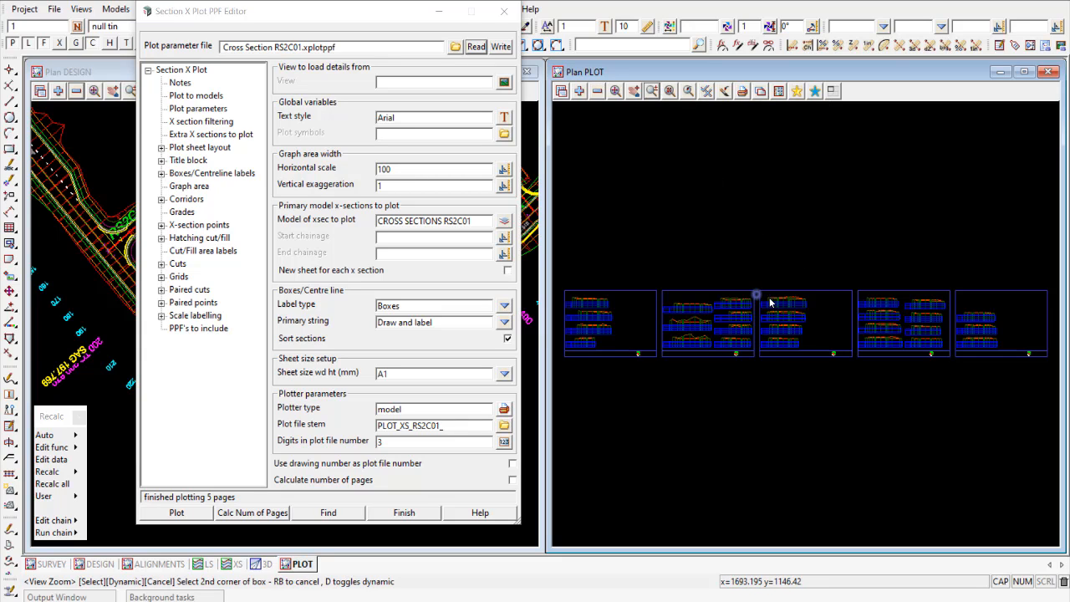
click(782, 307)
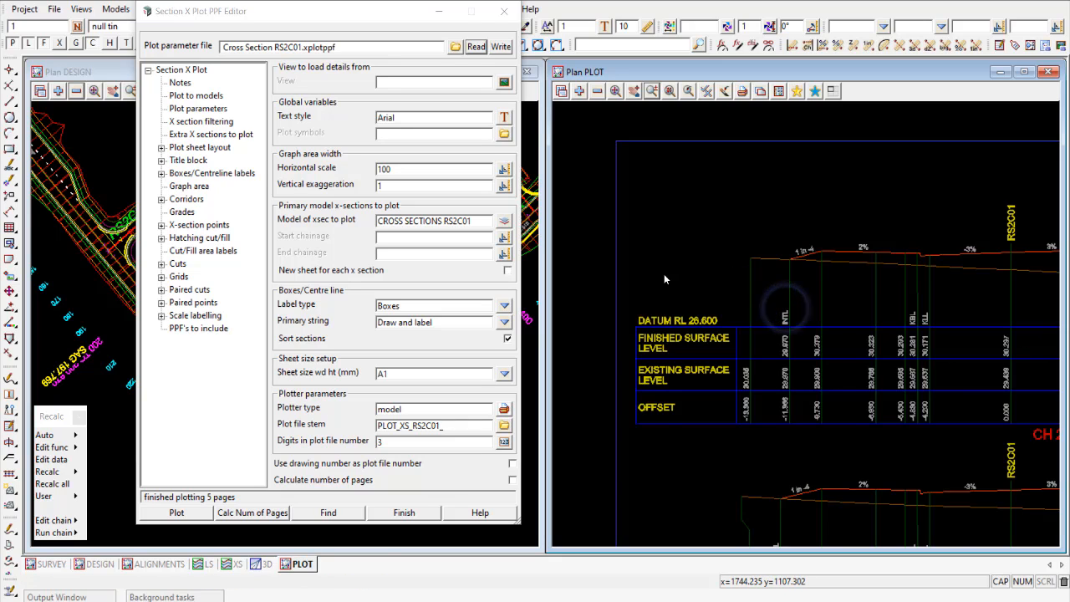
scroll(663, 276, down, 1)
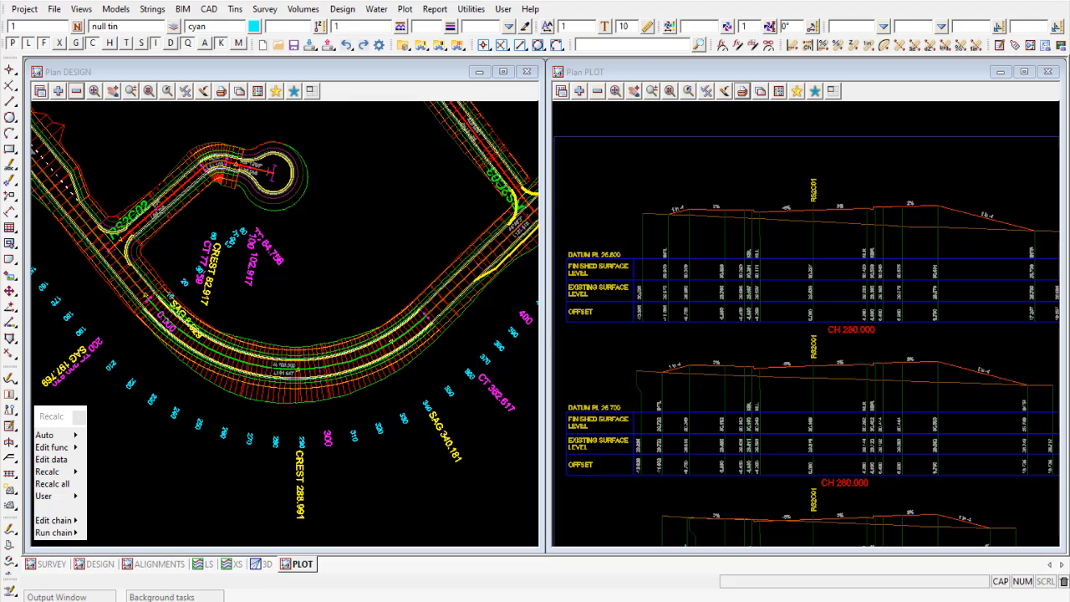
- Open Plotting Cross Section.chain for editing
click(470, 12)
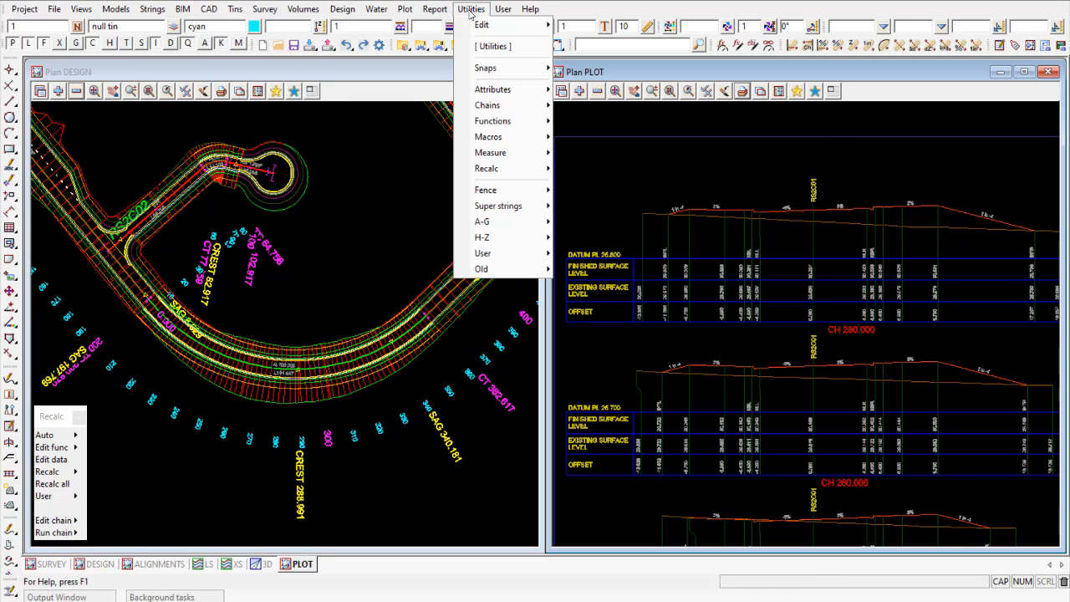
mouse_move(506, 106)
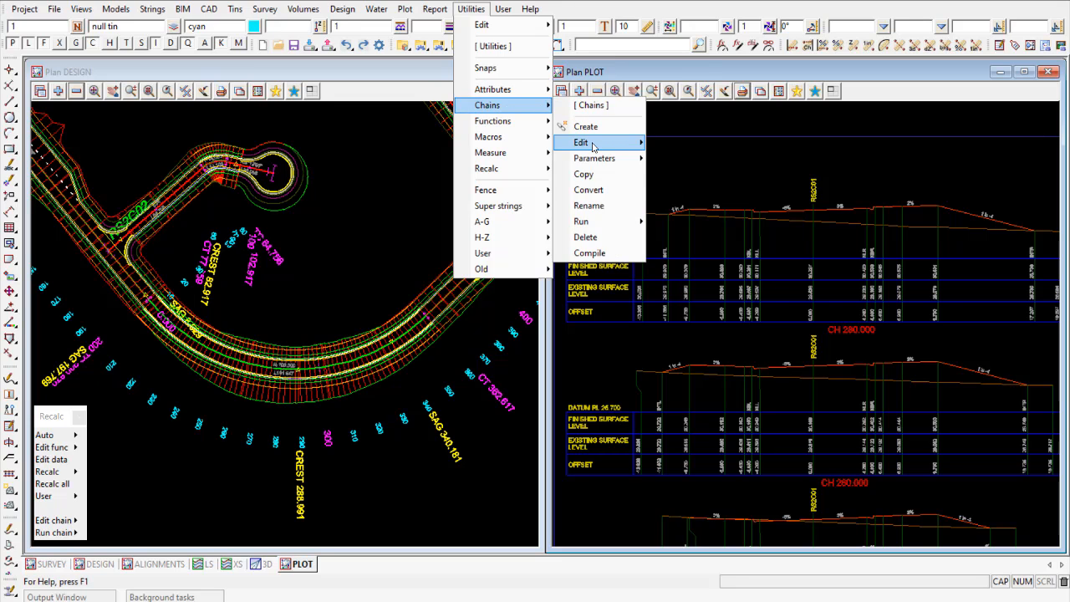
mouse_move(594, 145)
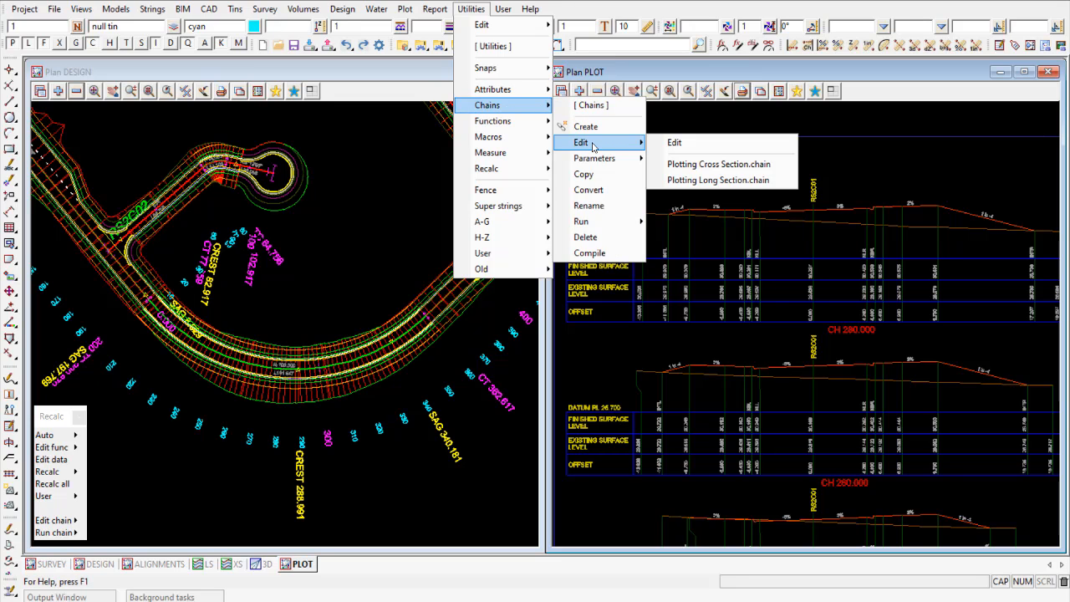
click(696, 164)
drag(757, 173, 594, 43)
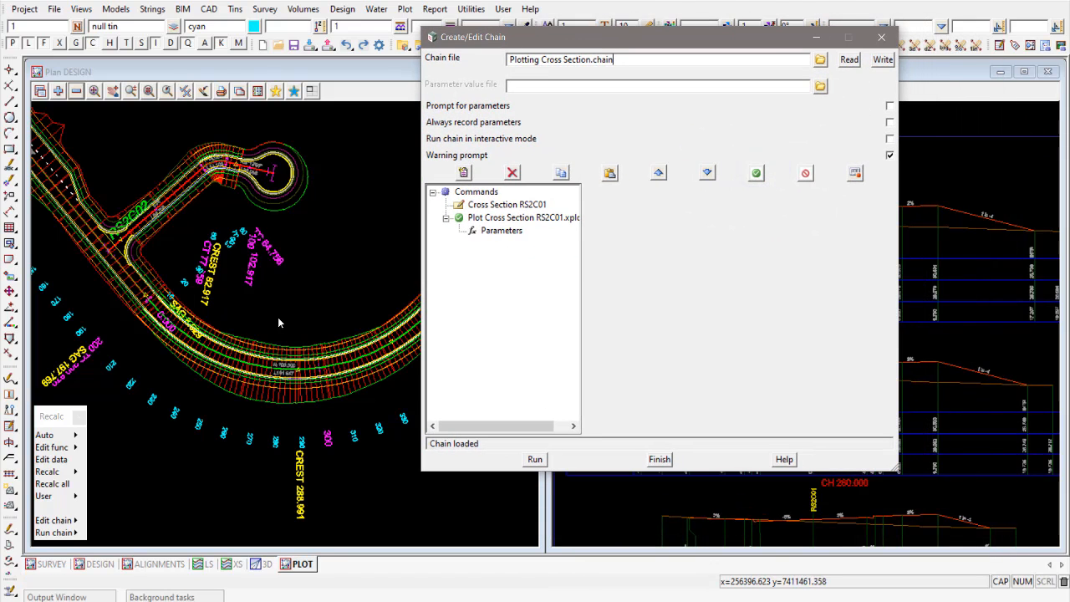
click(73, 423)
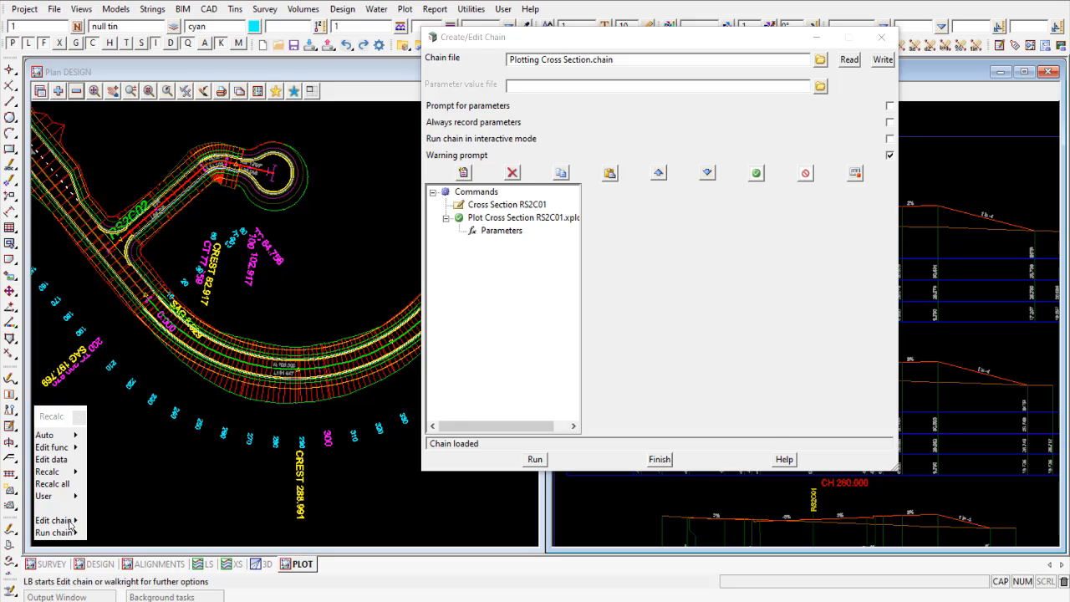
mouse_move(81, 525)
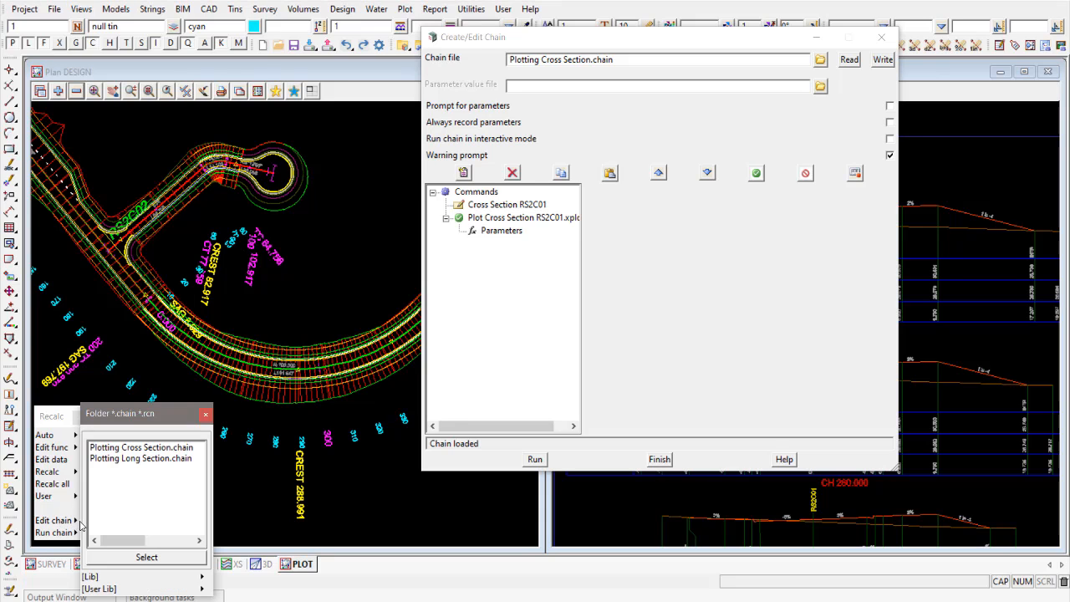
click(126, 448)
click(207, 417)
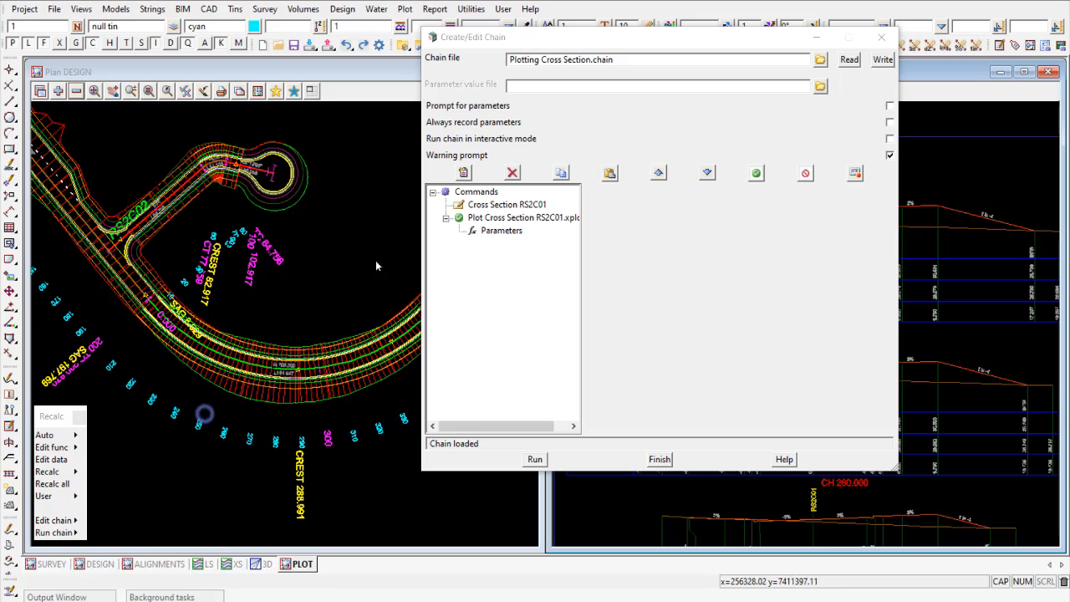
- Widen the chain's command list and show the settings of the command Plot Cross Section RS2C01.xplotppf
drag(589, 36, 506, 32)
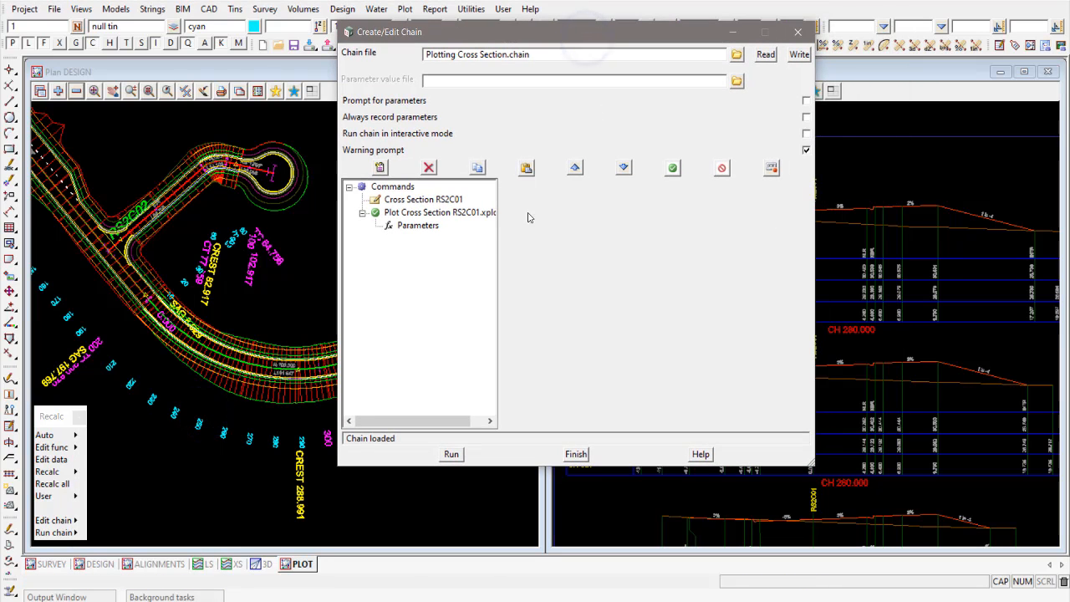
drag(498, 224, 521, 231)
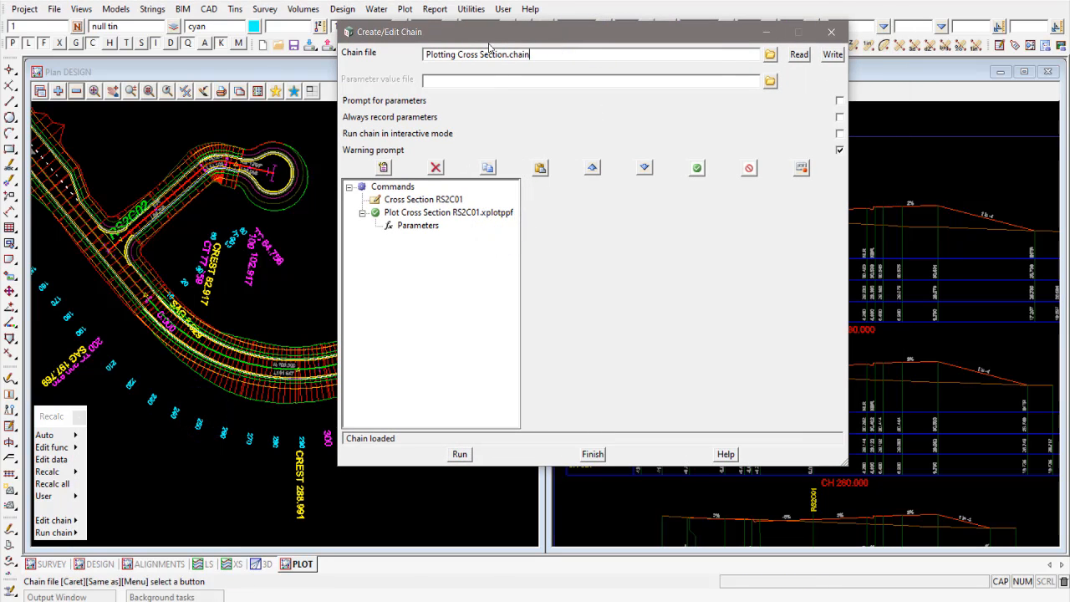
drag(502, 32, 300, 47)
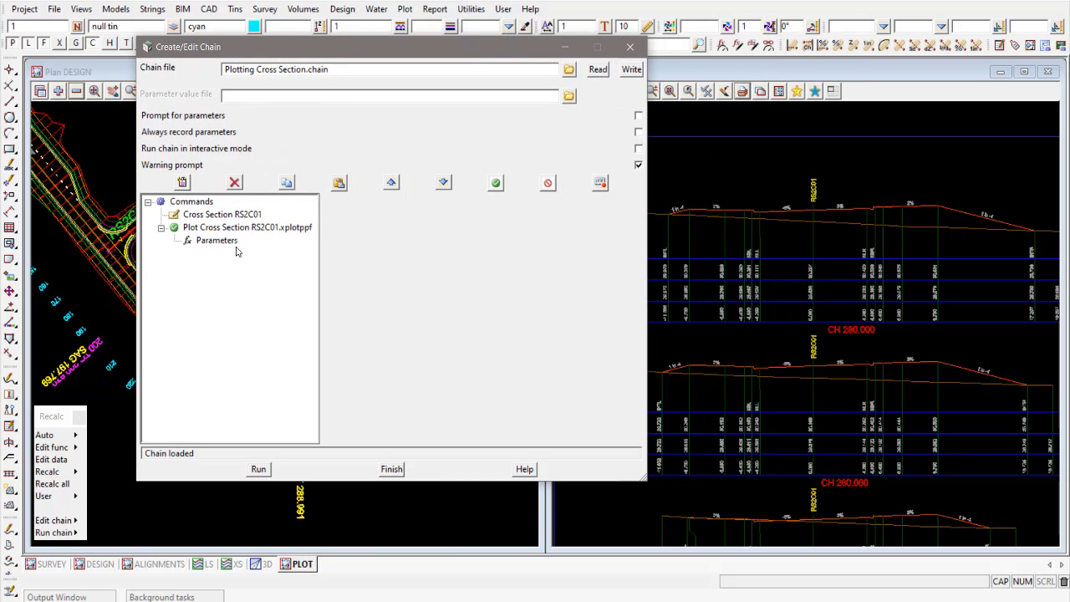
click(160, 227)
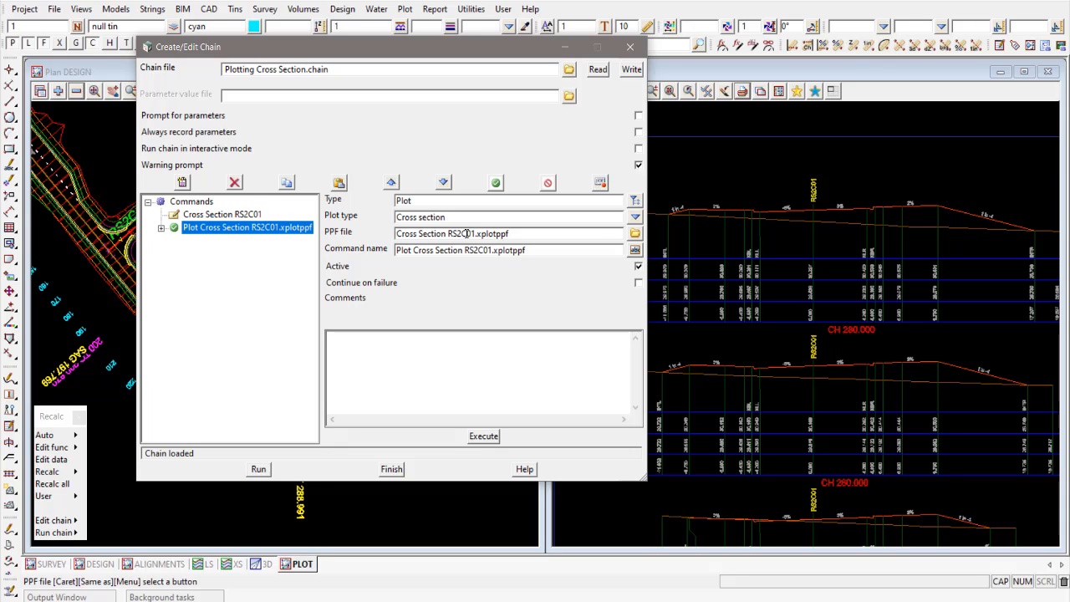
- Open the plot command's PPF file from the chain to view its plot settings, and close the editor without changes
click(635, 233)
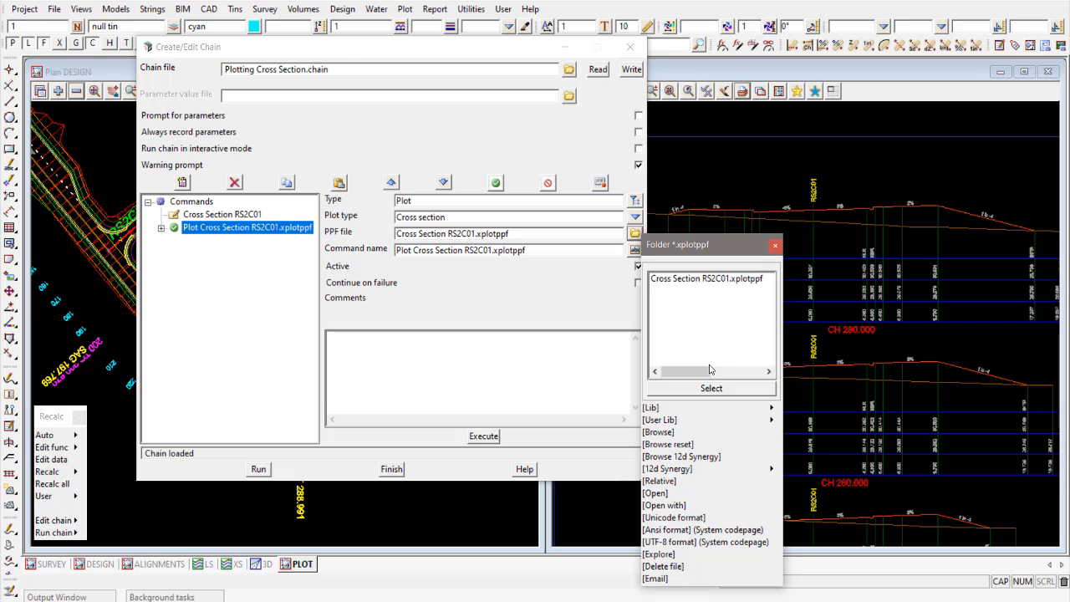
click(659, 496)
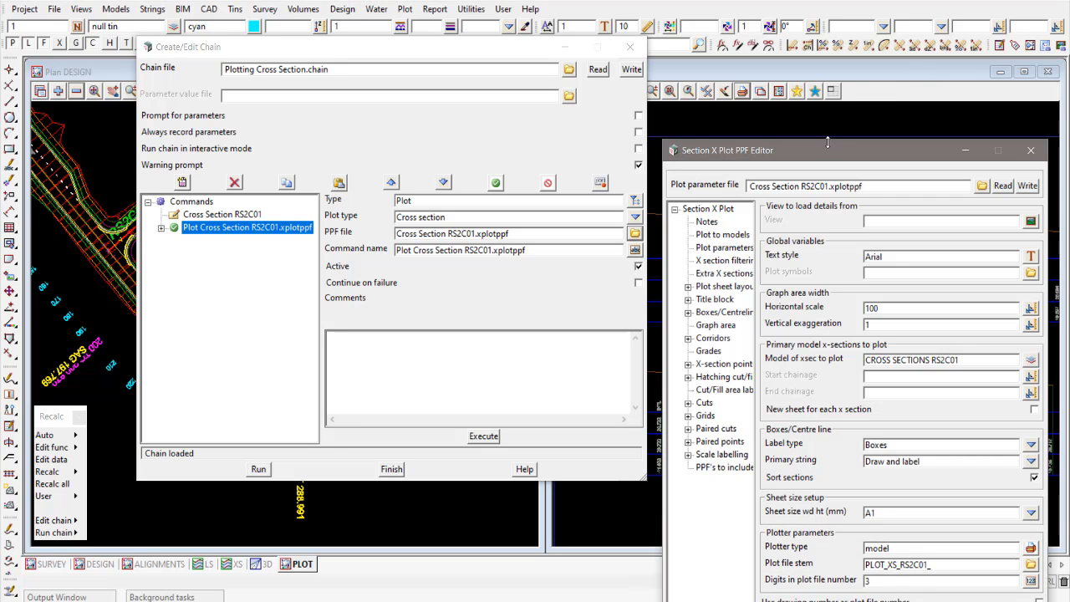
drag(826, 150, 784, 82)
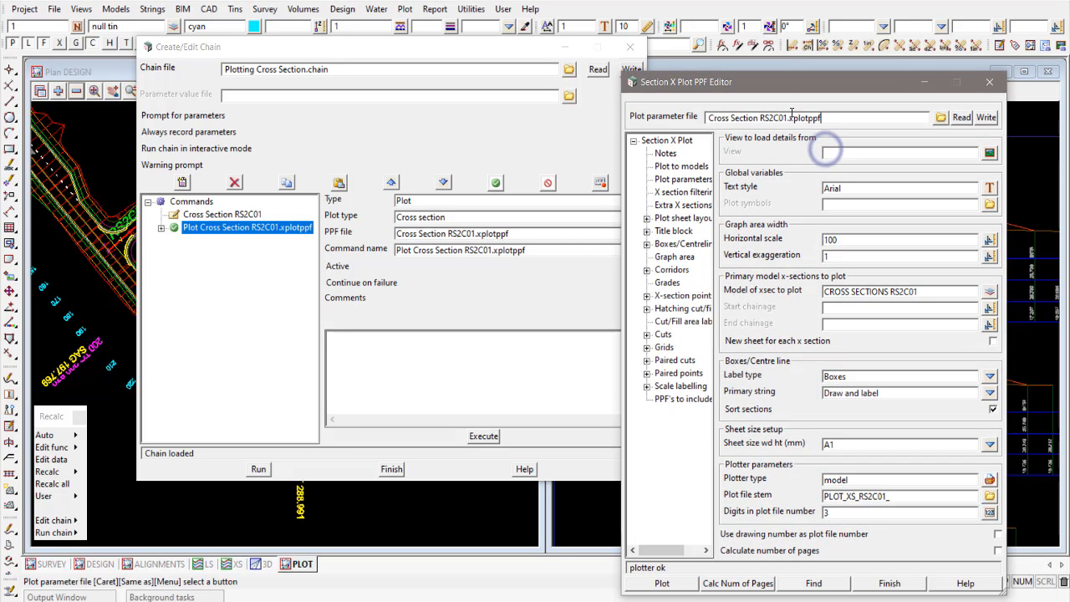
click(988, 82)
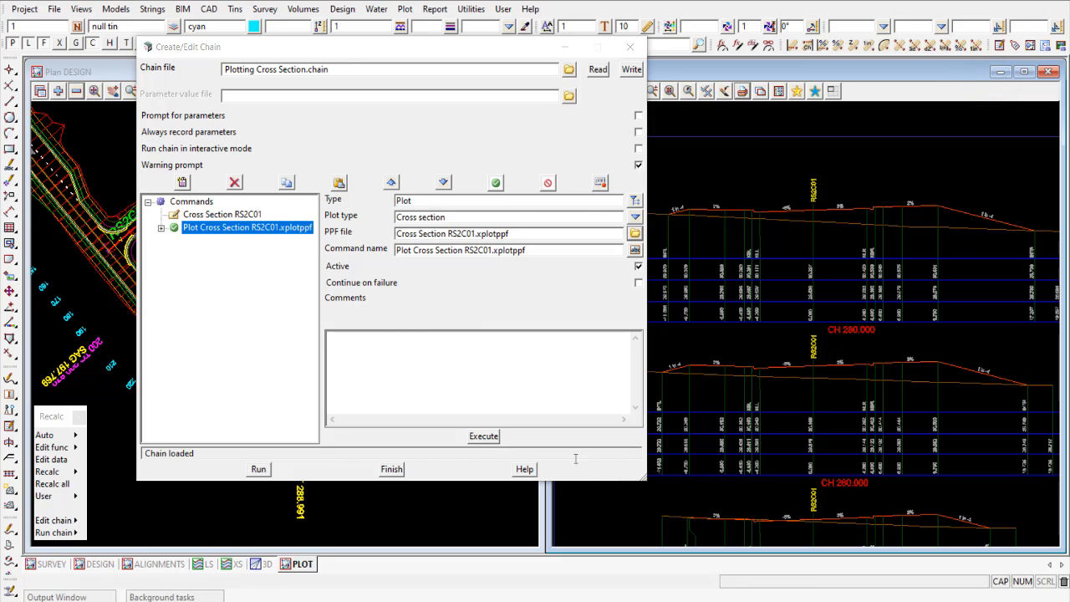
- Execute only the Plot Cross Section RS2C01.xplotppf command from the chain editor
click(483, 436)
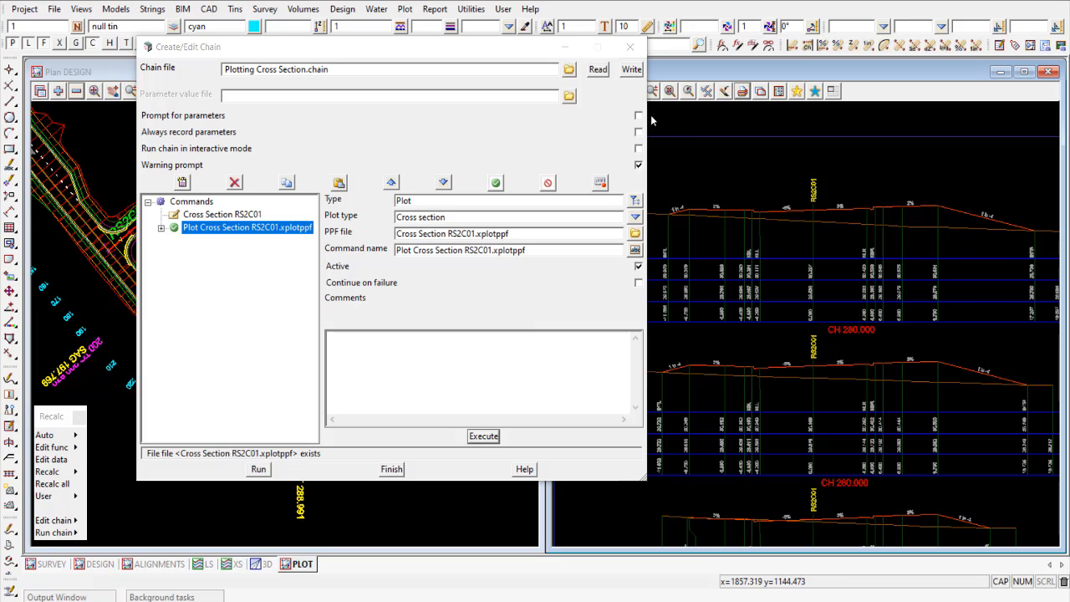
click(465, 52)
mouse_move(465, 52)
mouse_down()
mouse_move(441, 55)
mouse_move(454, 55)
mouse_up()
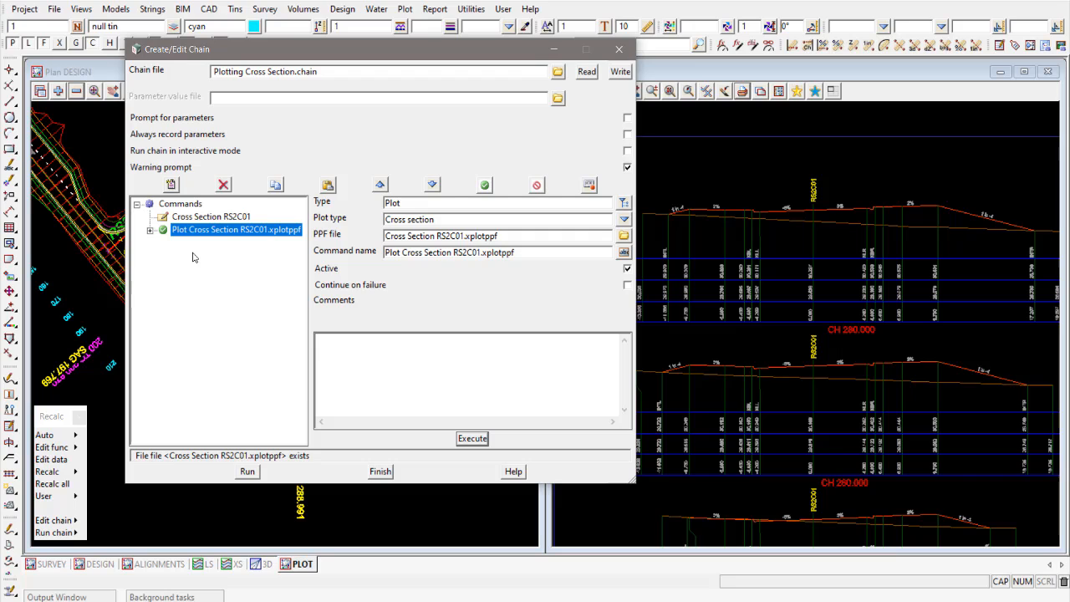
- Review the model of cross sections and plot file stem in Cross Section RS2C01.xplotppf, and close its editor unchanged
click(623, 236)
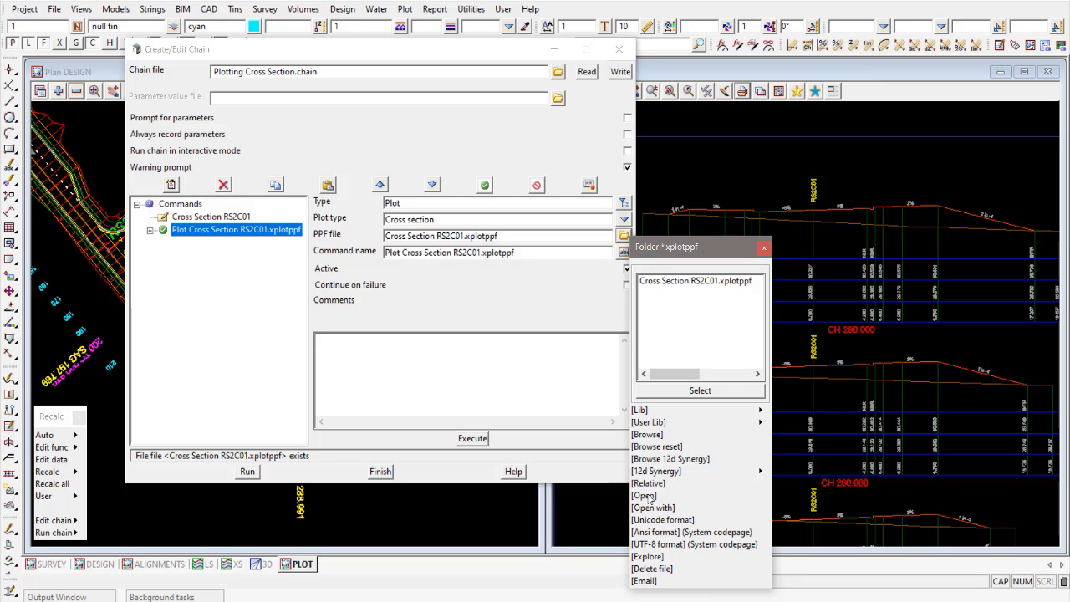
click(650, 495)
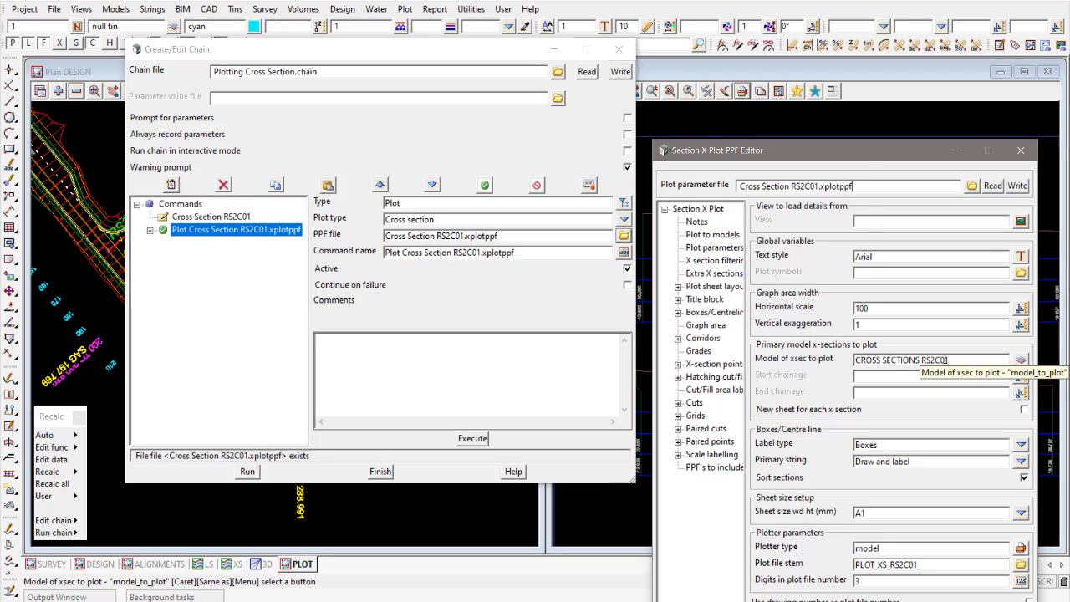
drag(831, 147, 819, 79)
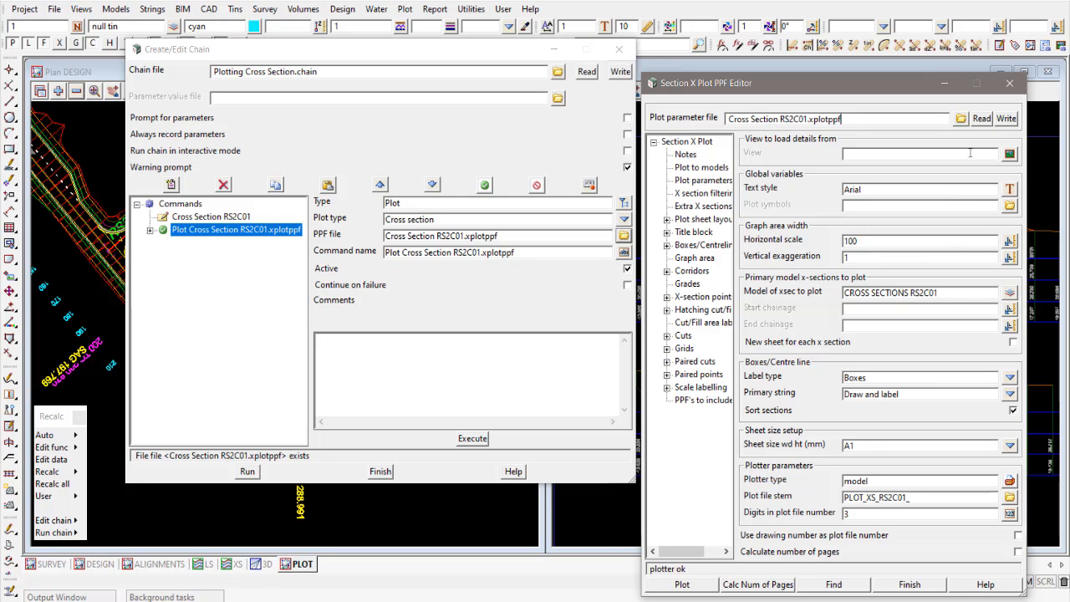
click(1011, 86)
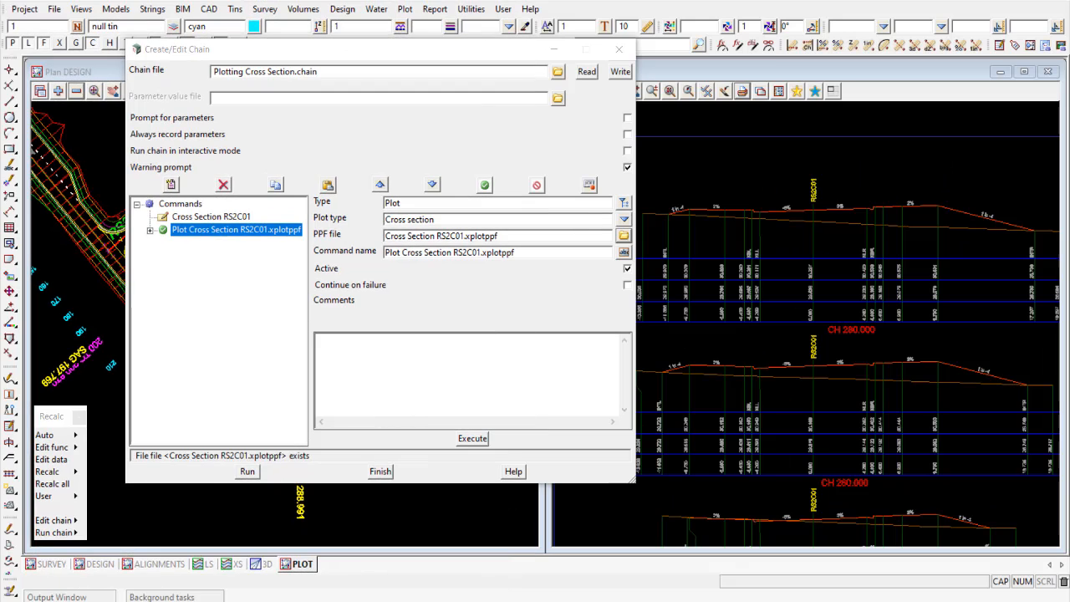
- Open the RS2C01 plot command's PPF file from the chain and save a generic copy of it as Cross Section.xplotppf
click(625, 237)
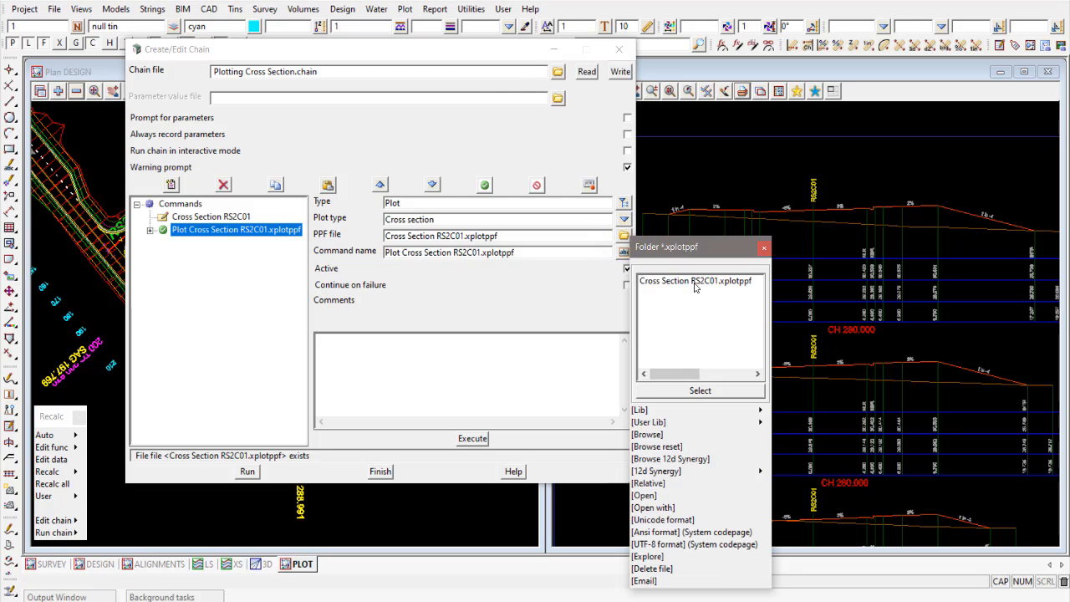
click(648, 496)
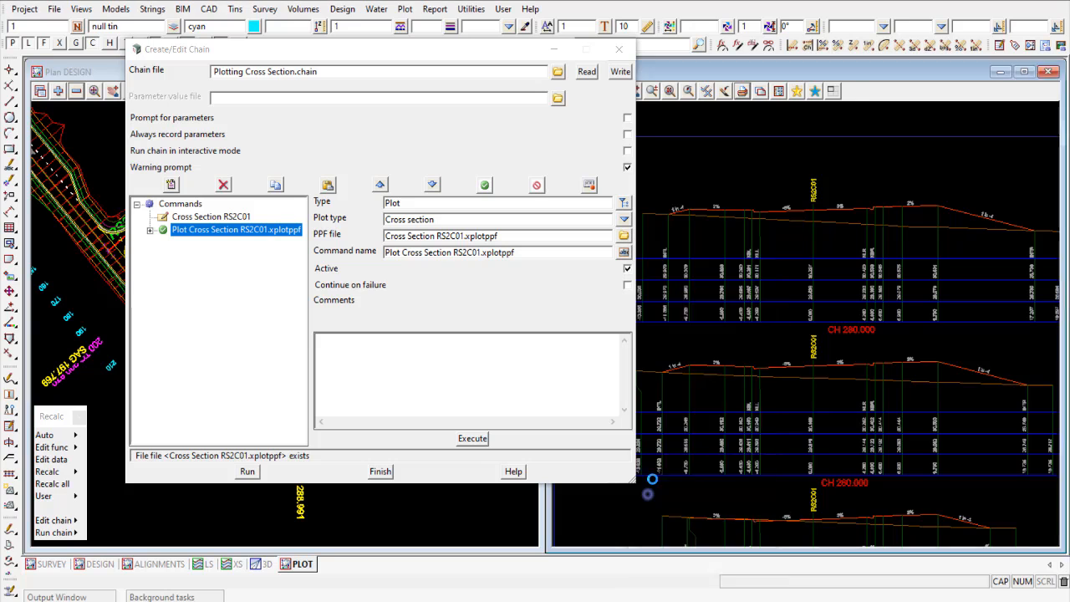
drag(816, 153, 806, 36)
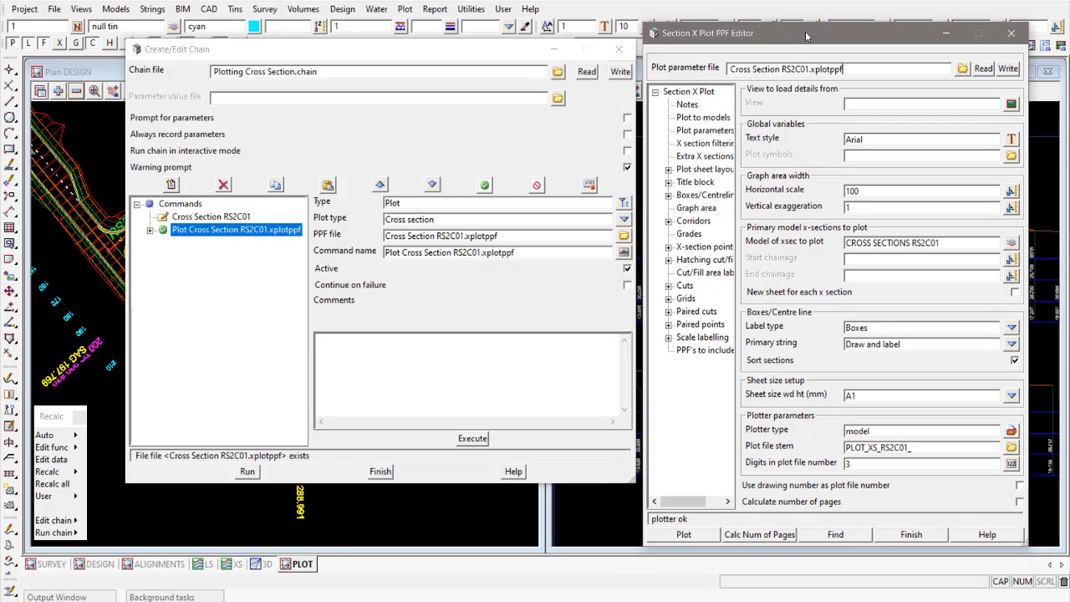
click(778, 71)
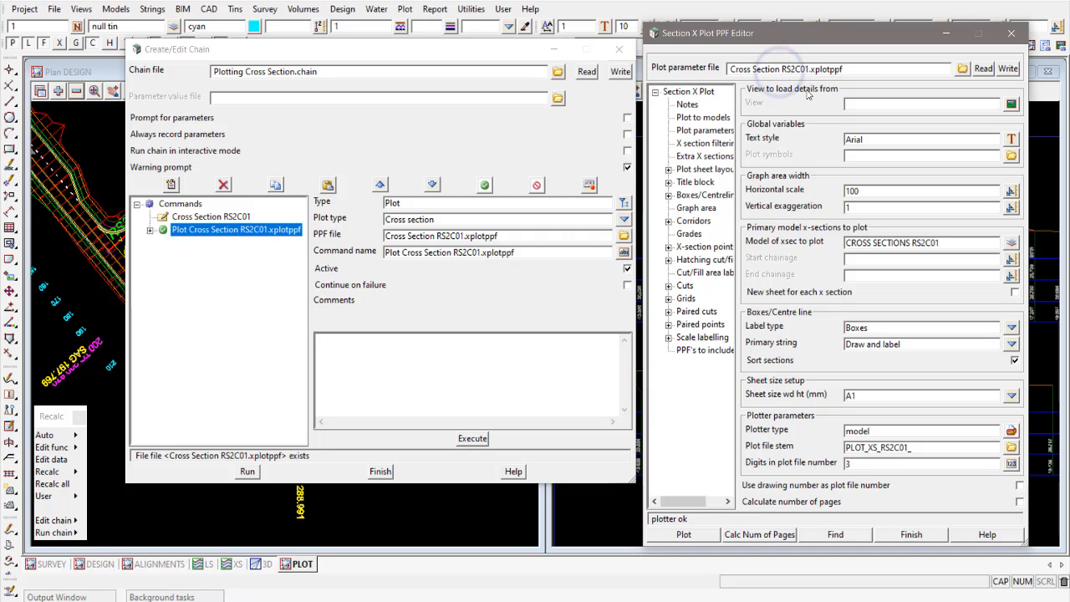
key(Delete)
key(Delete)
key(Delete)
key(Delete)
key(Delete)
key(Delete)
key(Delete)
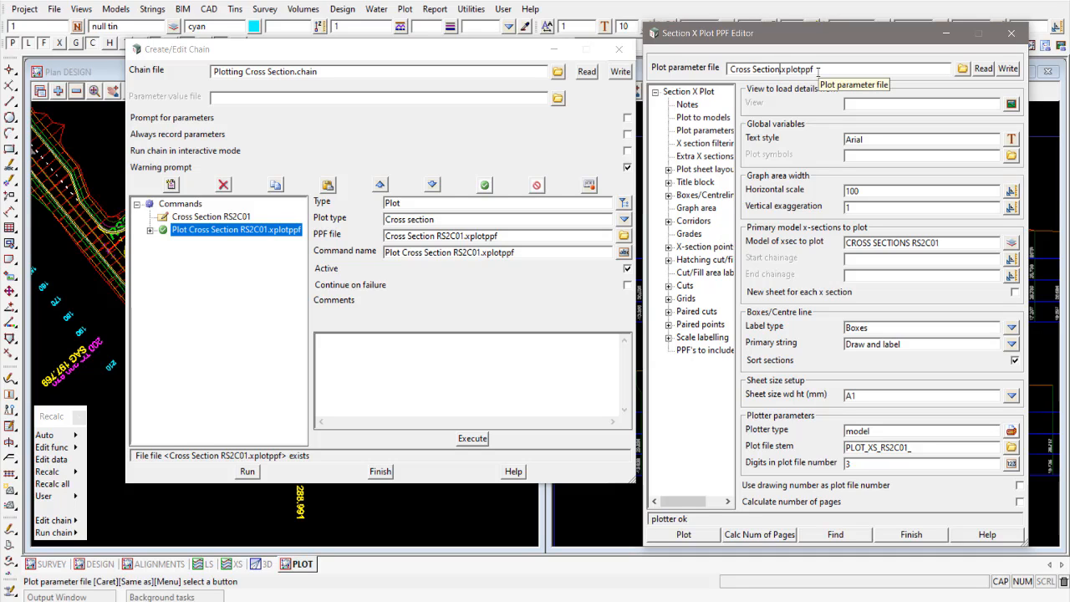
click(1009, 69)
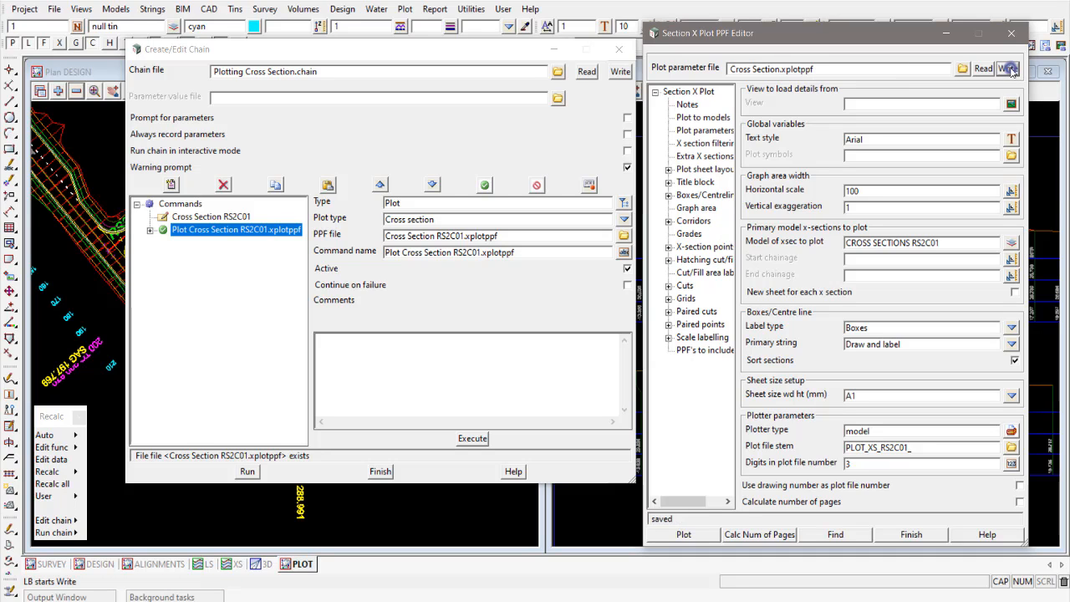
- Check the folder's plot parameter files for the saved Cross Section.xplotppf, and close the PPF editor
click(961, 70)
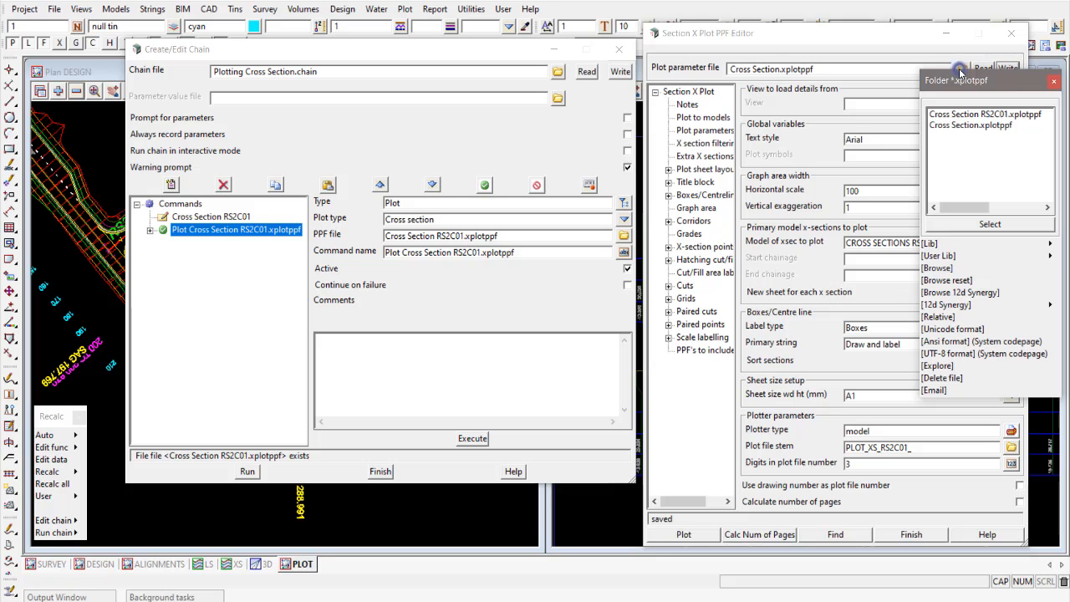
click(979, 125)
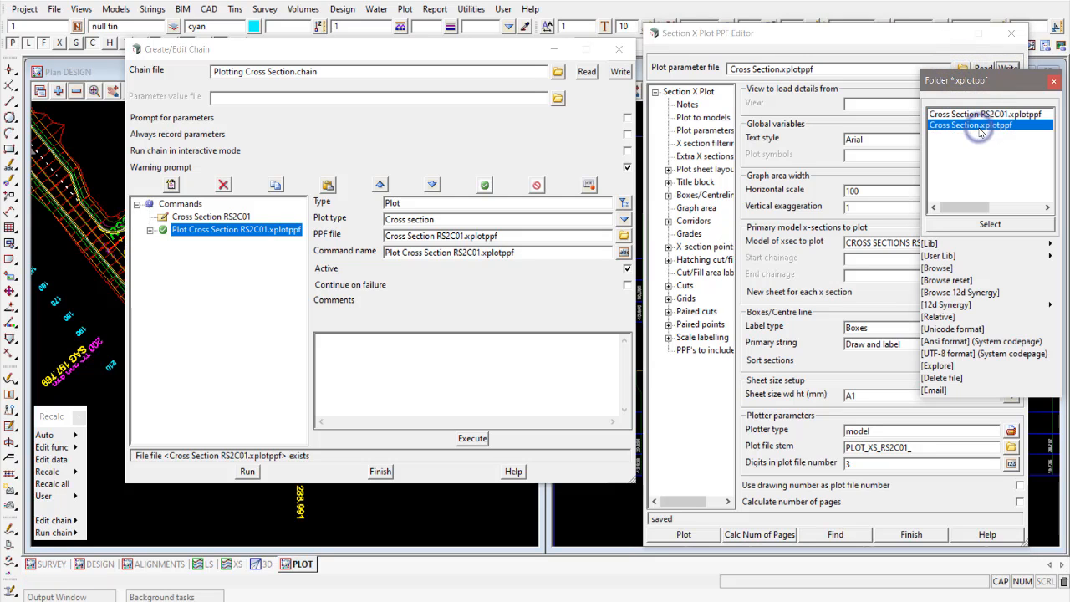
click(1055, 83)
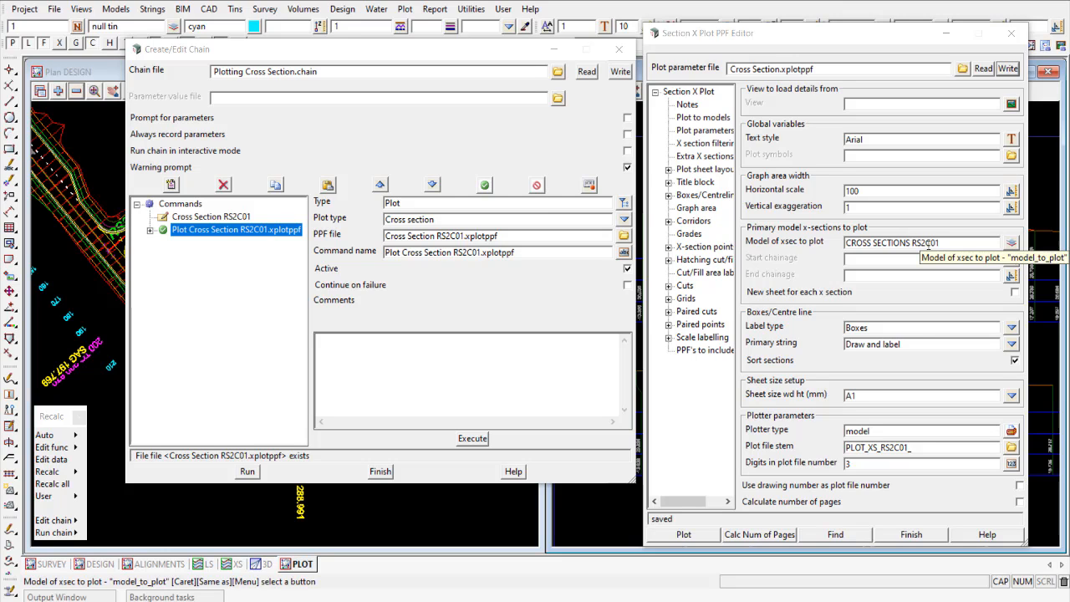
click(1015, 35)
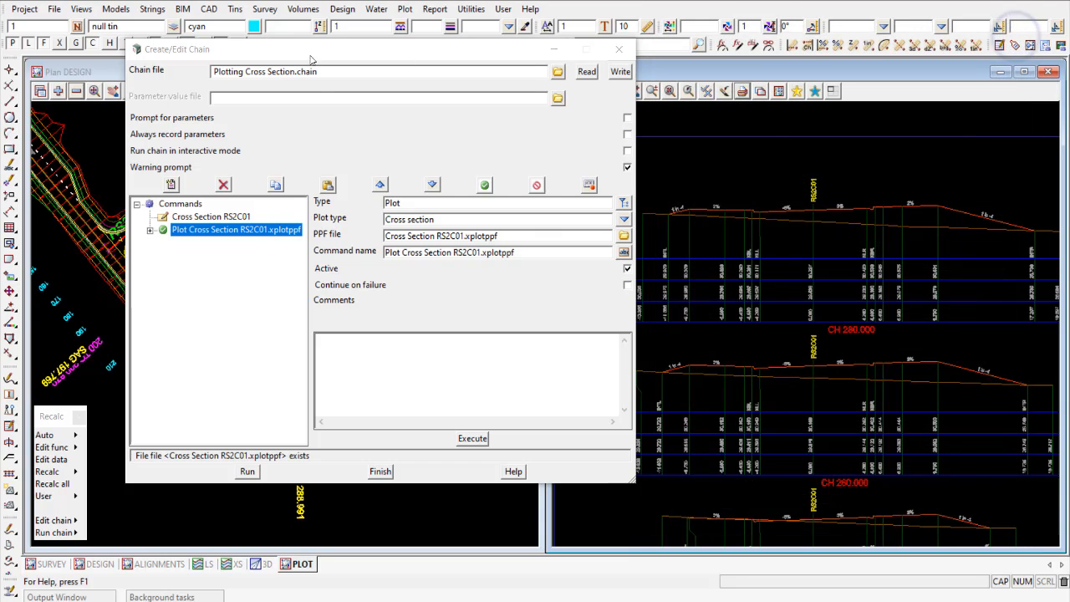
- Duplicate the Cross Section RS2C01 comment and its plot command at the end of the chain
drag(310, 58, 485, 48)
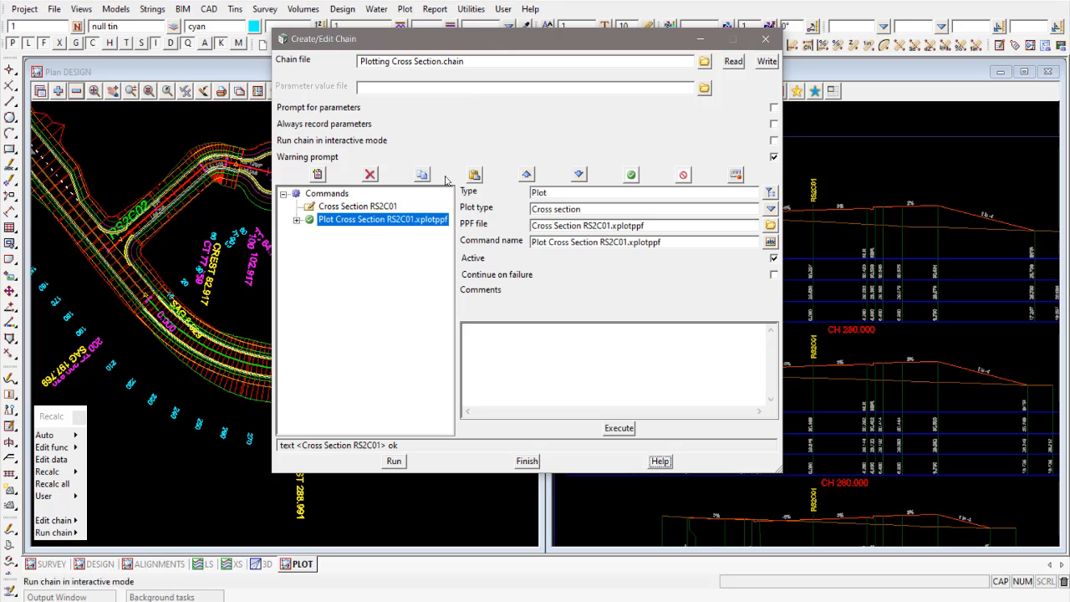
click(352, 206)
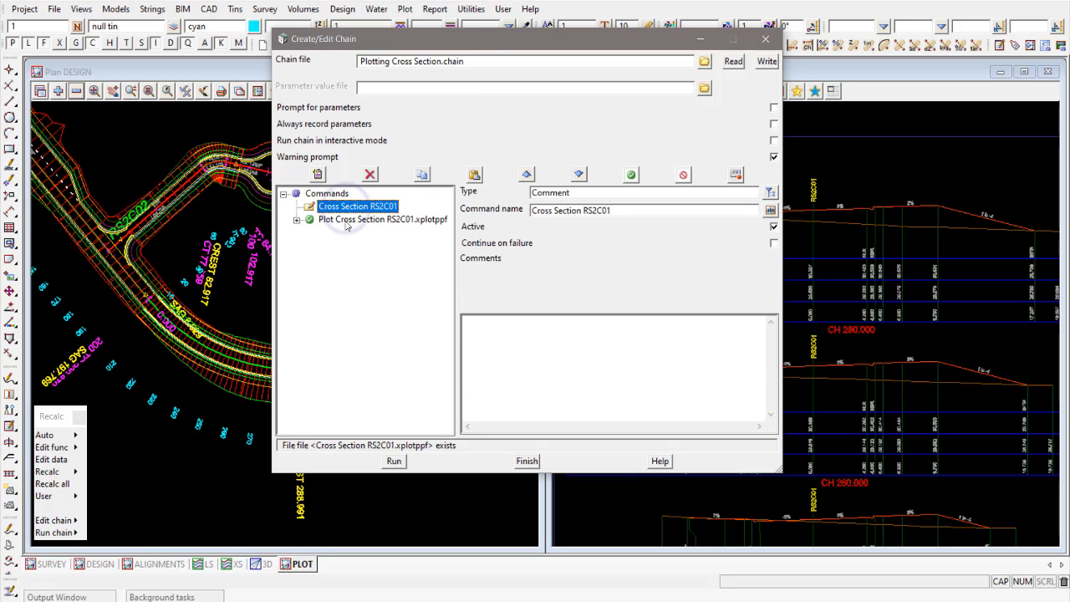
shift+click(346, 221)
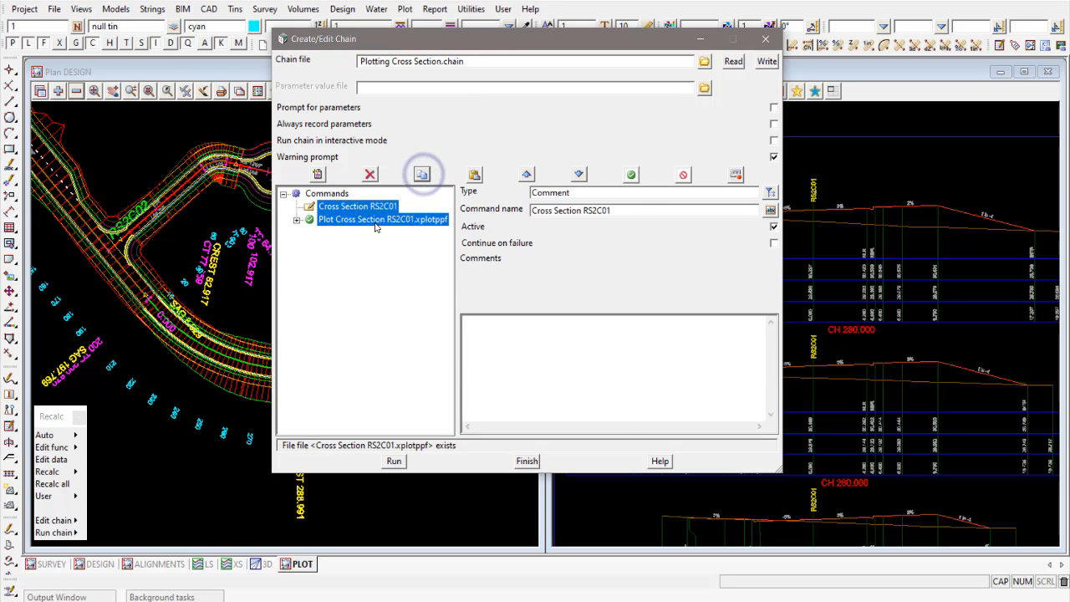
key(ctrl+v)
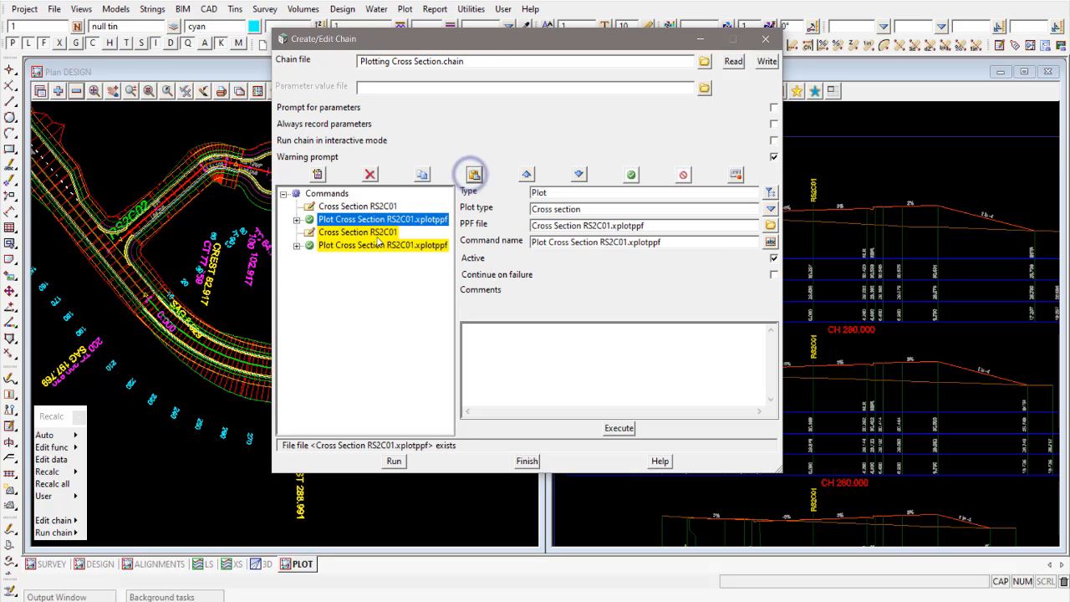
- Rename the copied comment as Cross Section RS2C02 using parameters, and widen the command list to fit the name
click(376, 234)
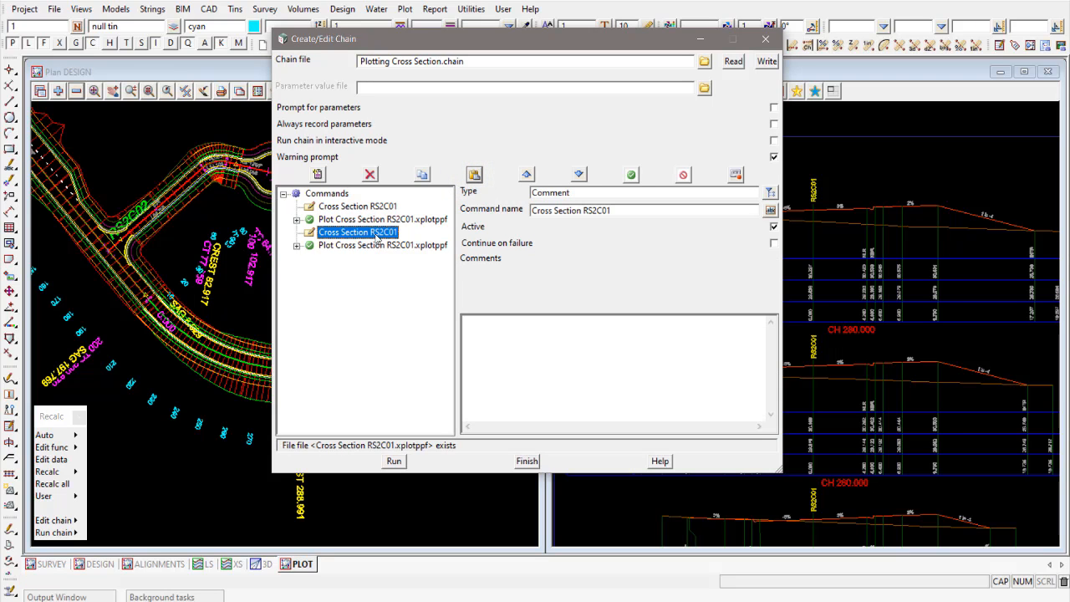
click(618, 212)
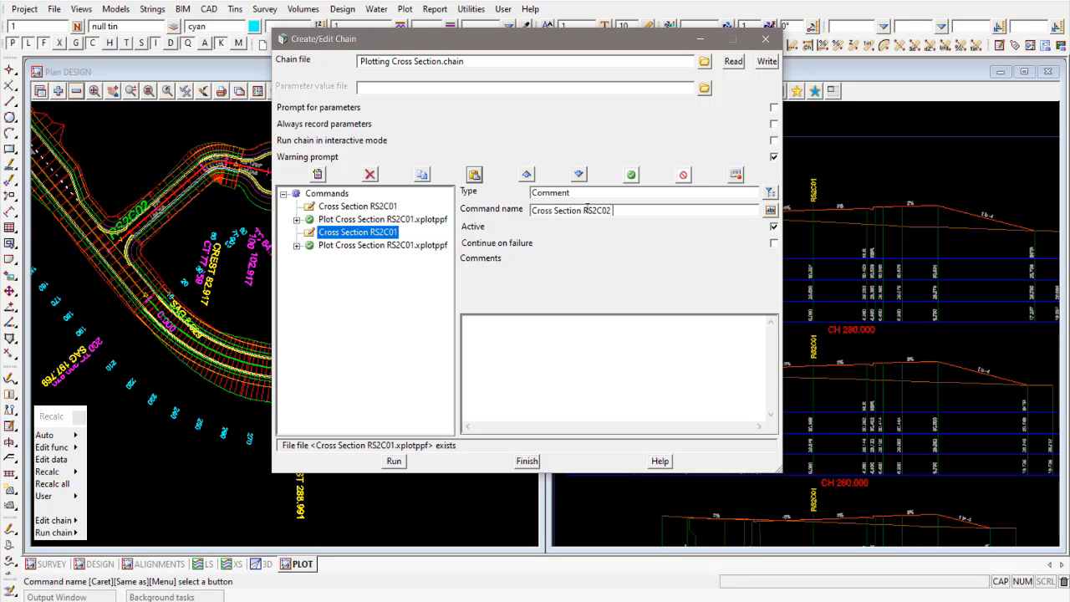
key(Caps_Lock)
key(Return)
click(422, 219)
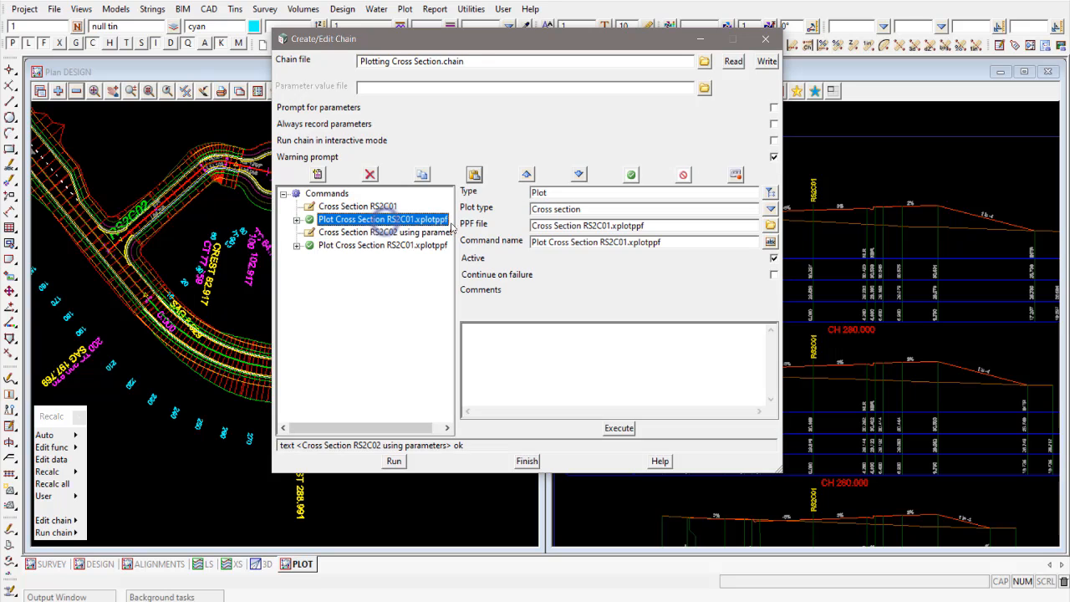
drag(456, 222, 470, 222)
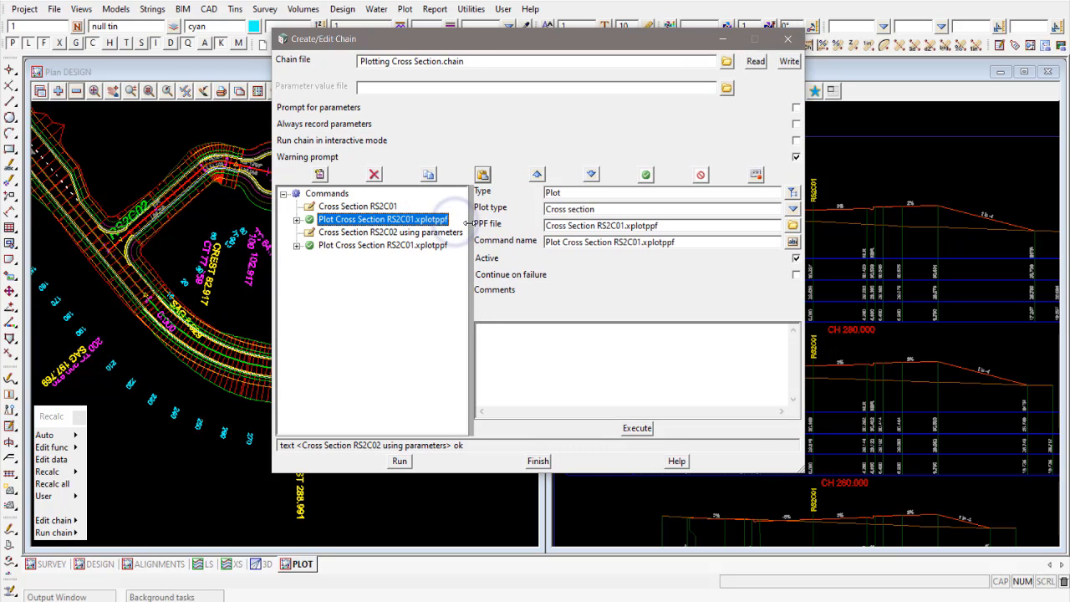
click(389, 233)
- Set the copied plot command's PPF file to Cross Section.xplotppf, regenerate its command name, and widen the command list
click(383, 245)
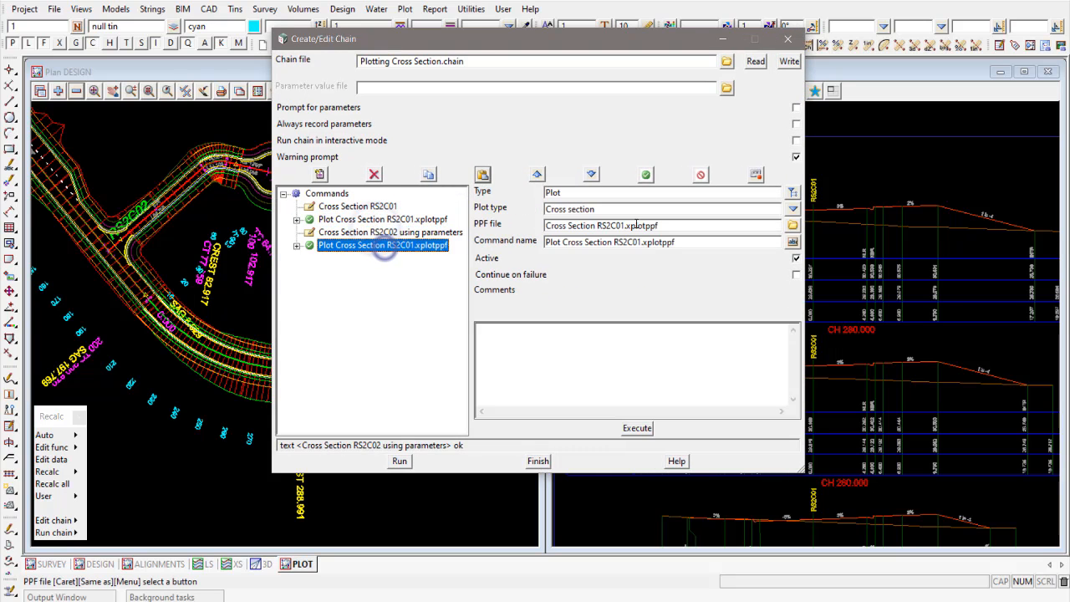
click(792, 225)
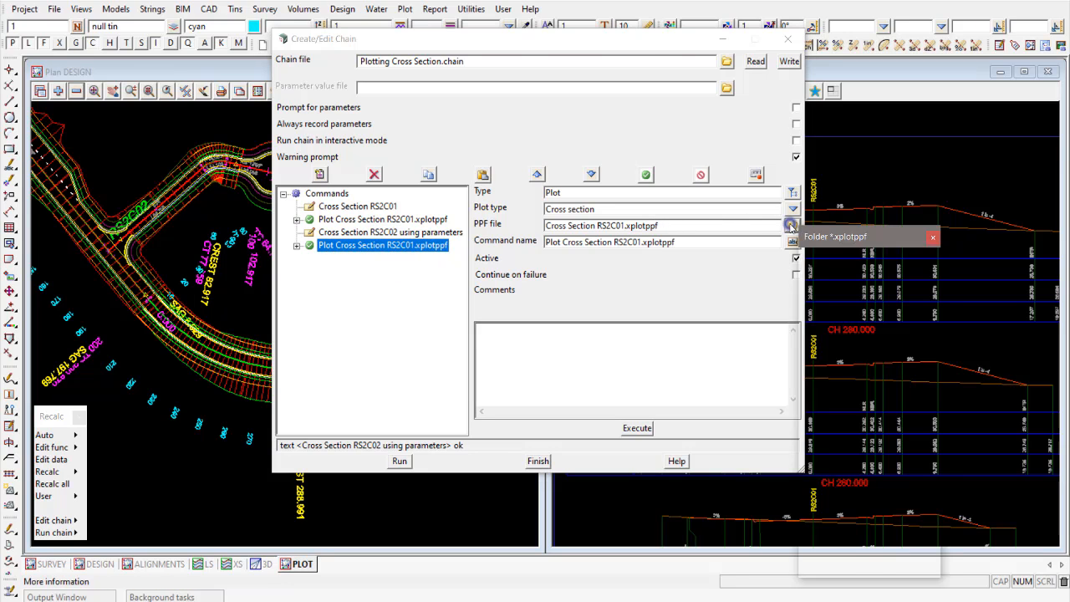
click(866, 271)
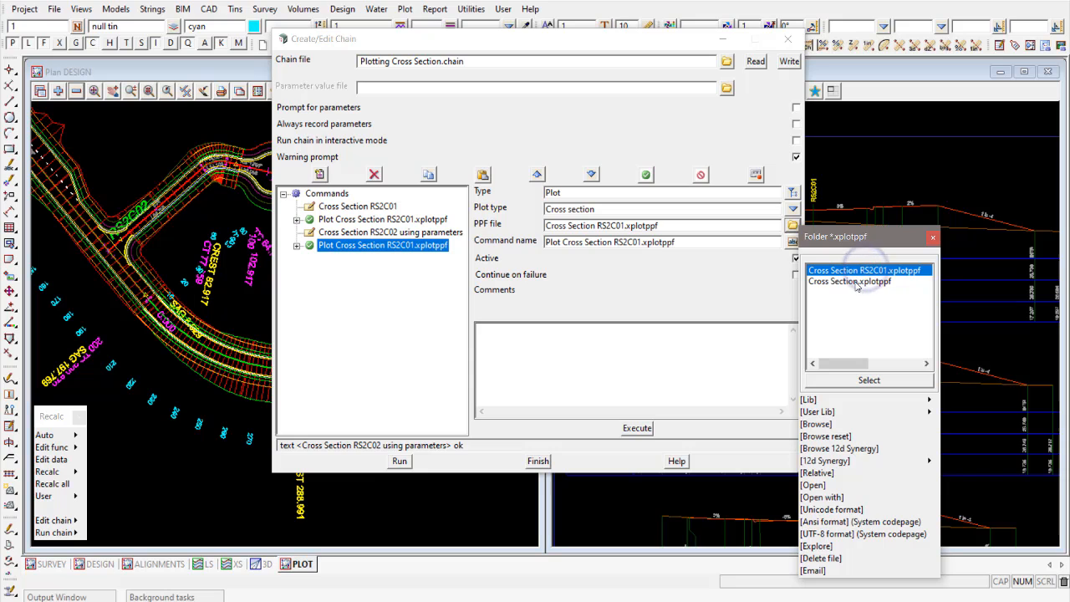
double_click(855, 283)
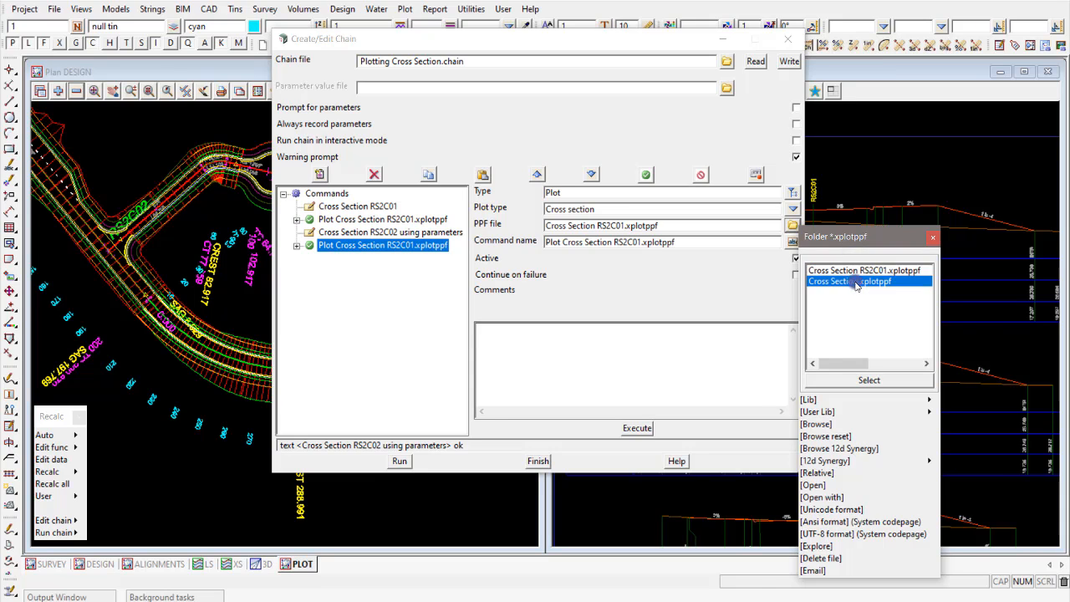
click(791, 242)
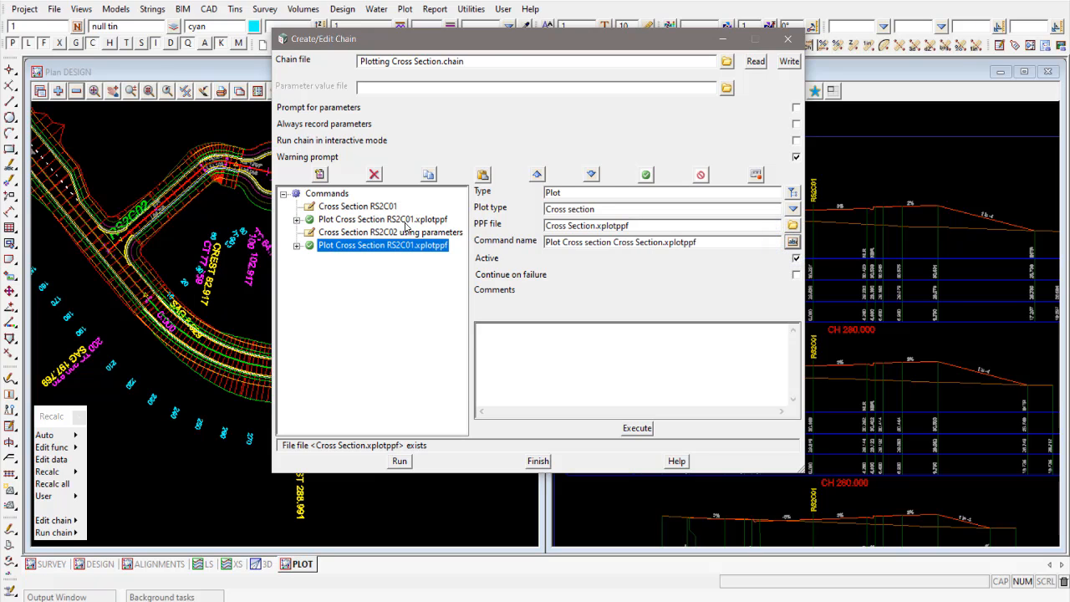
click(377, 232)
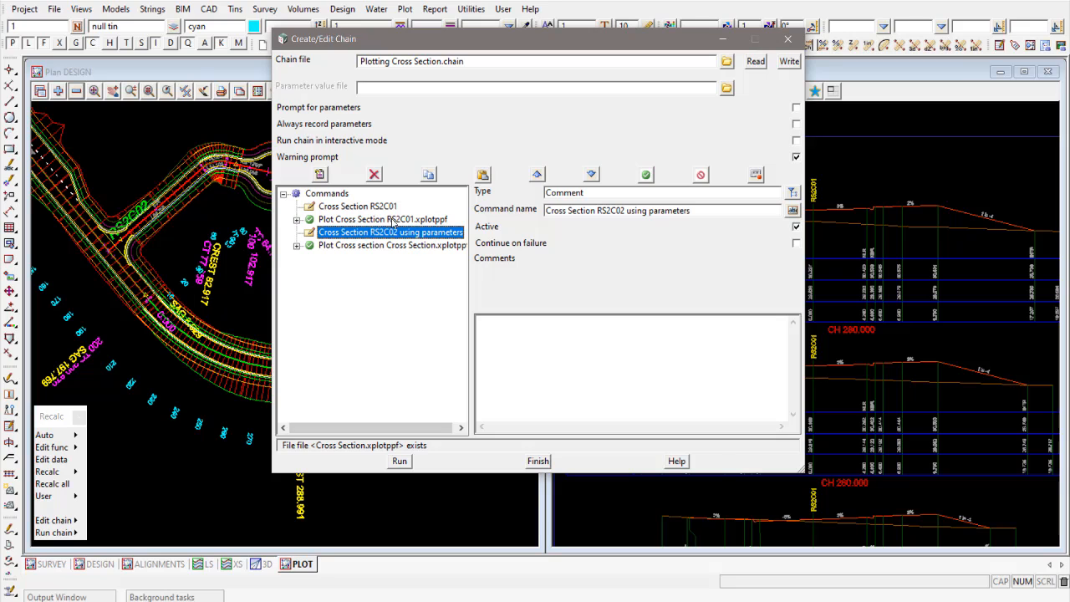
double_click(470, 244)
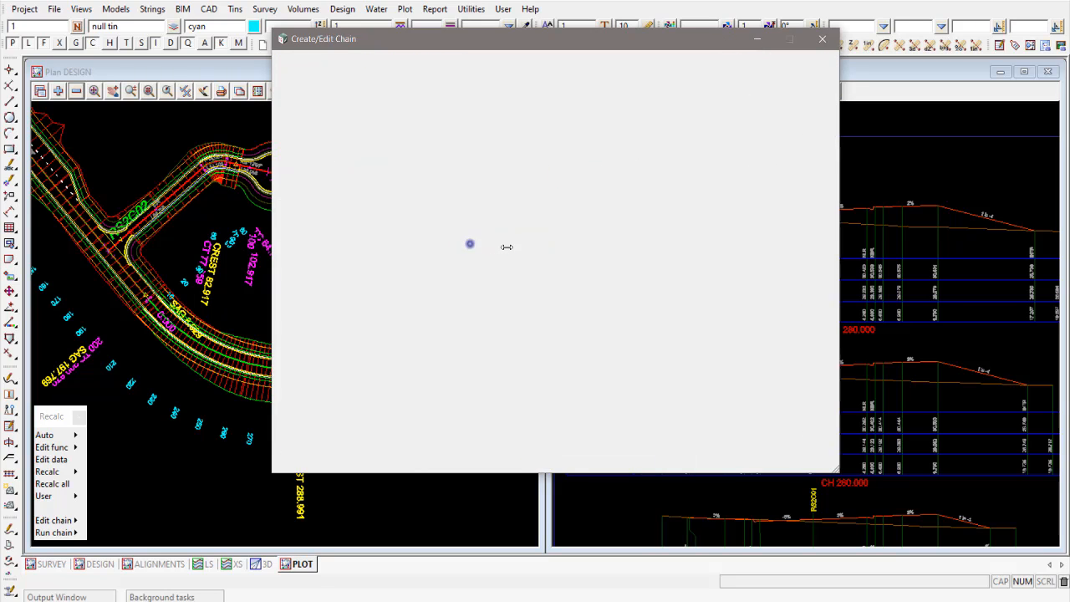
click(452, 247)
click(834, 241)
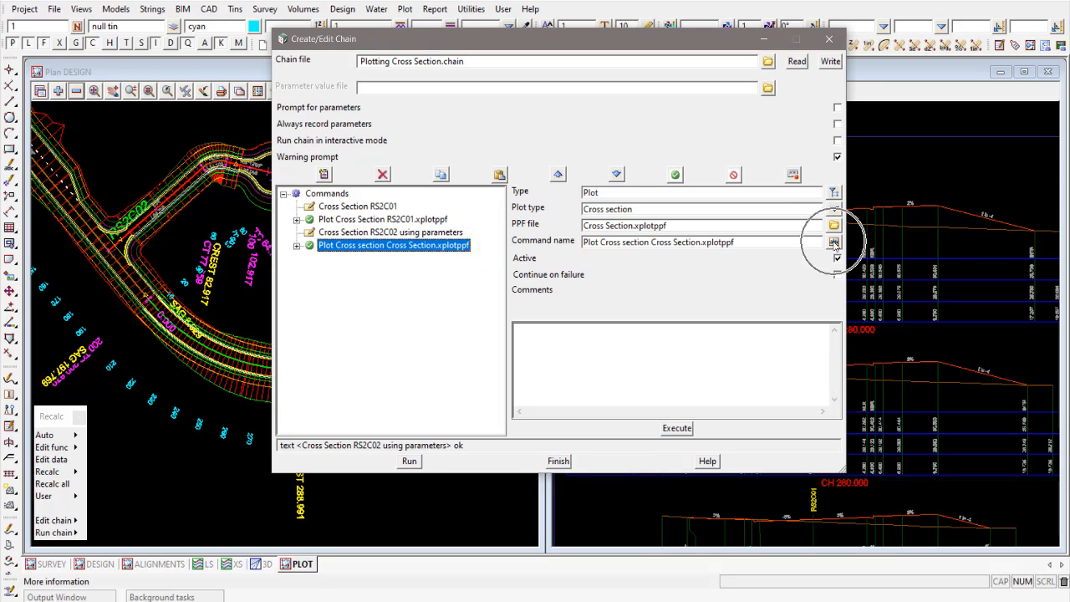
- Rename the copied plot command as Plot Cross Section C02.xplotppf
click(600, 242)
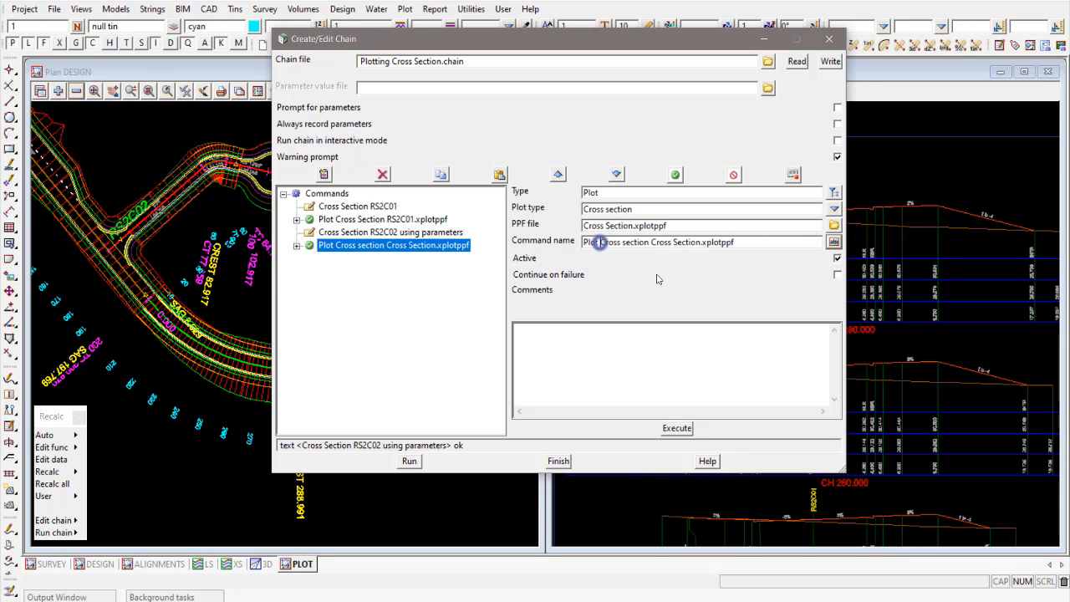
key(Delete)
key(Delete)
key(Delete)
key(Delete)
key(Delete)
key(Delete)
key(Delete)
key(Delete)
key(Delete)
key(Delete)
key(Delete)
key(Delete)
key(Delete)
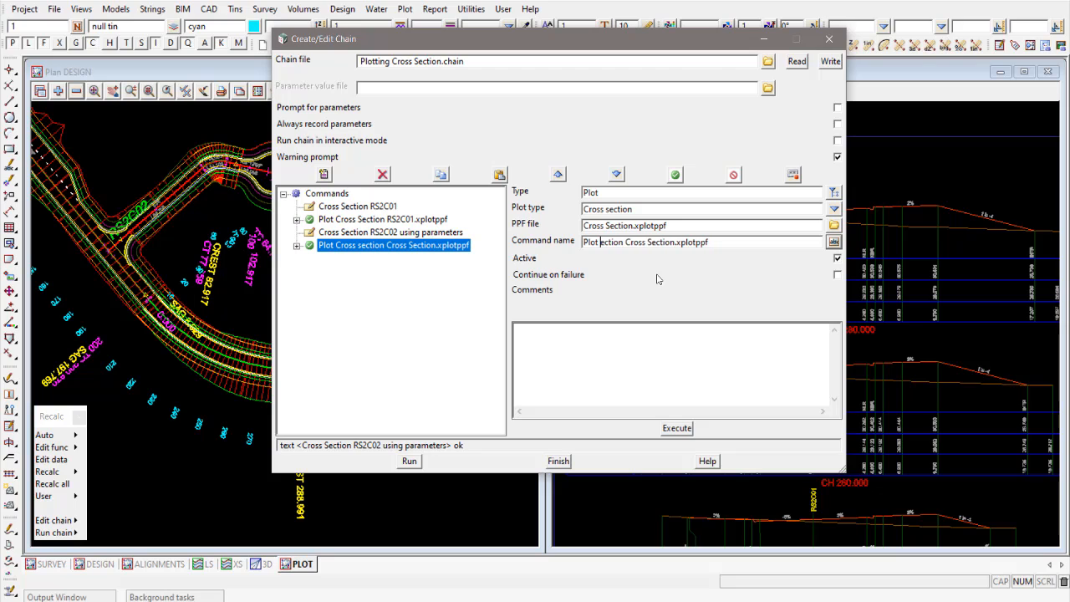
key(Delete)
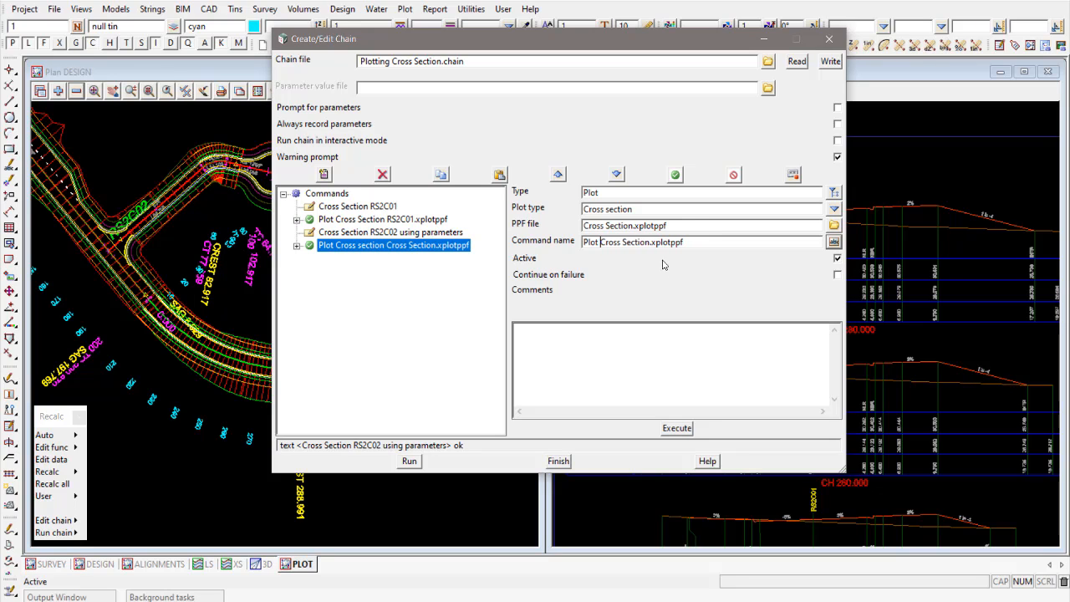
click(647, 246)
text(c02)
key(BackSpace)
text(C02)
click(364, 234)
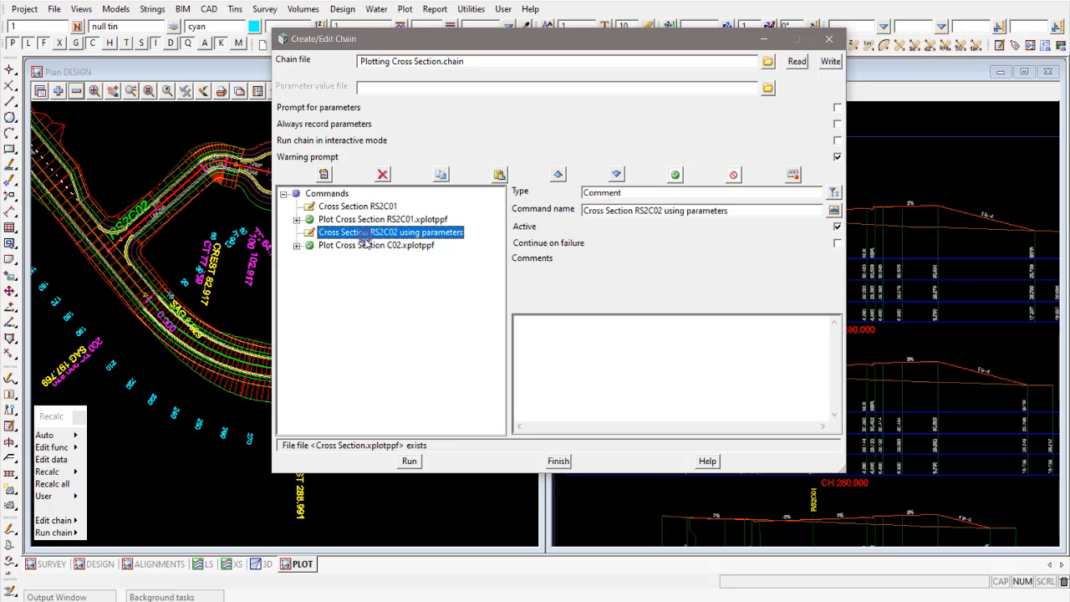
- Check the PPF file choice of the C02 plot command, and save the chain over the existing Plotting Cross Section.chain
click(365, 246)
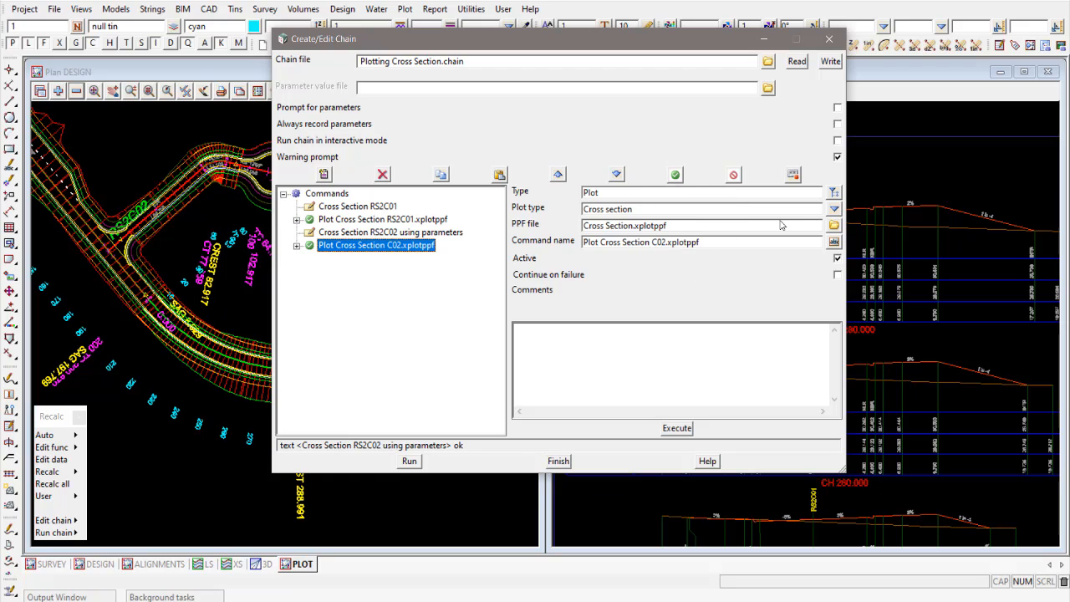
click(833, 225)
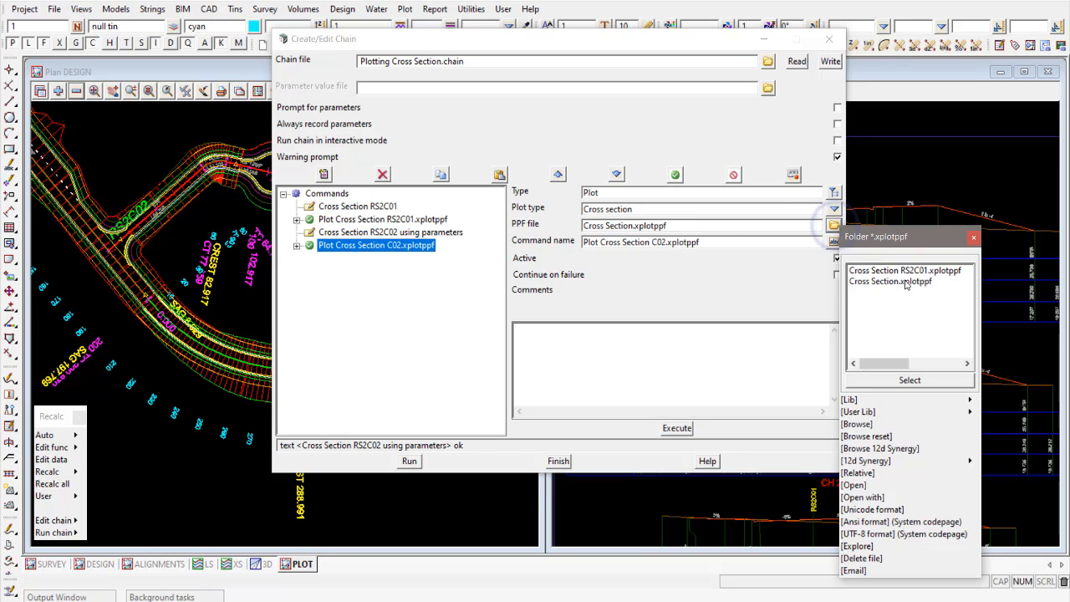
click(973, 240)
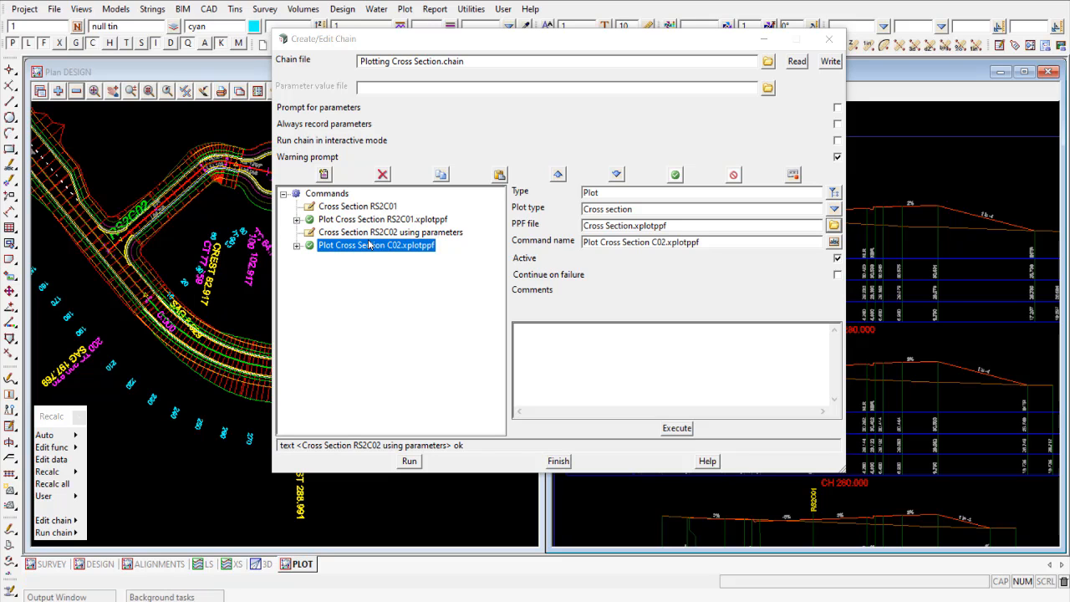
click(831, 63)
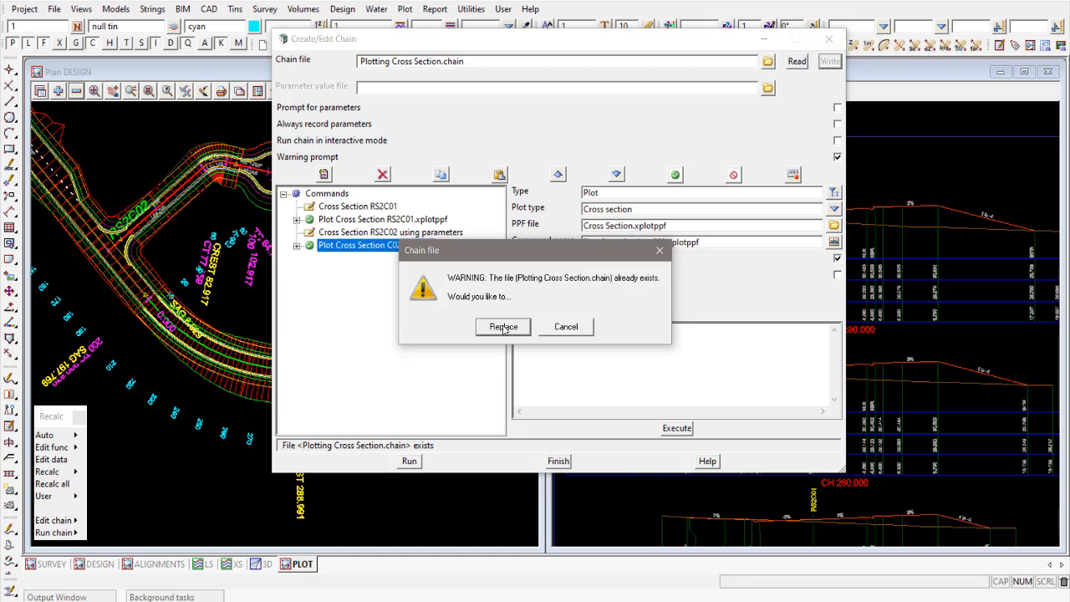
click(503, 327)
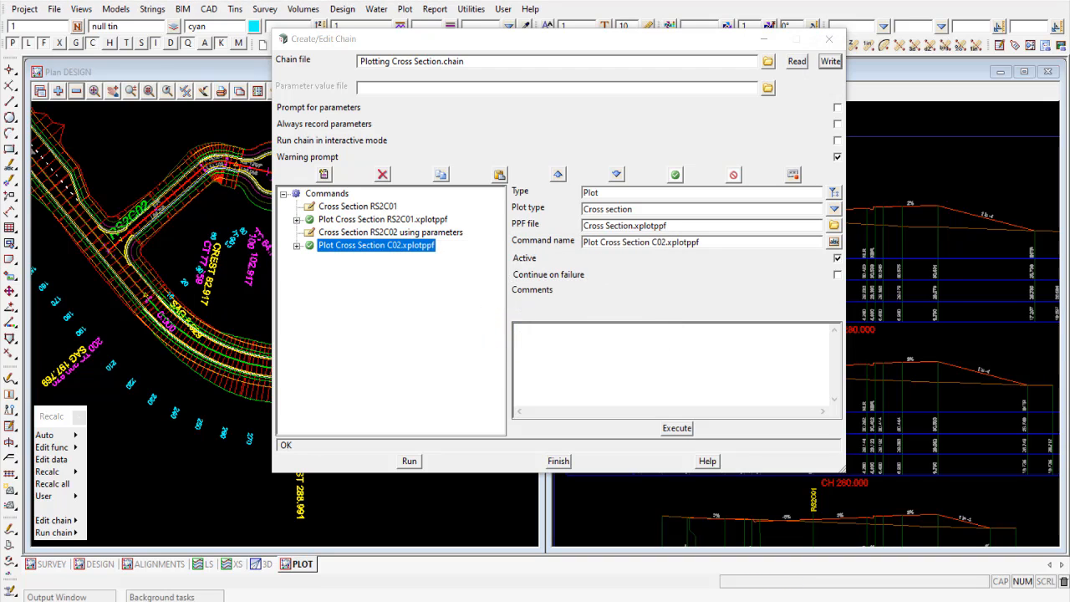
- Set the chain's parameter value file to Plotting Cross Section, reusing the name of the chain file
click(385, 87)
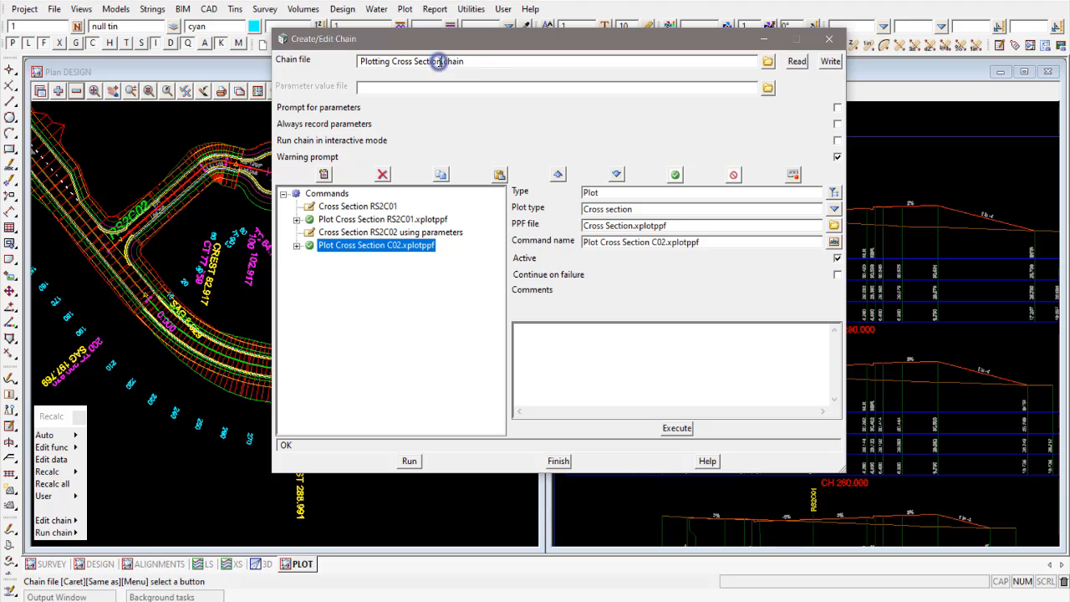
drag(440, 62, 353, 62)
key(ctrl+c)
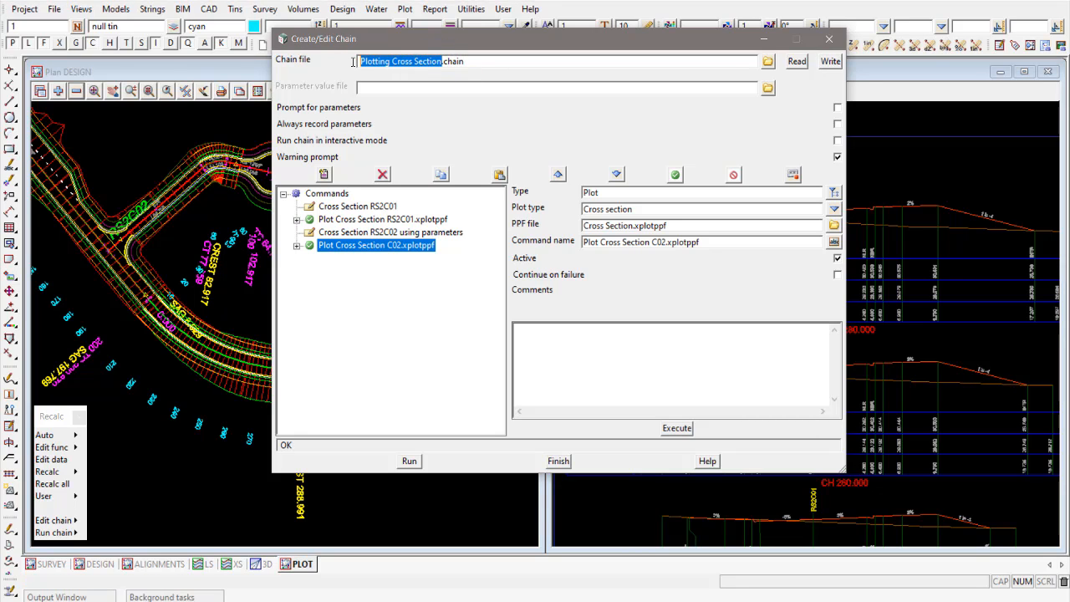
click(410, 88)
key(ctrl+v)
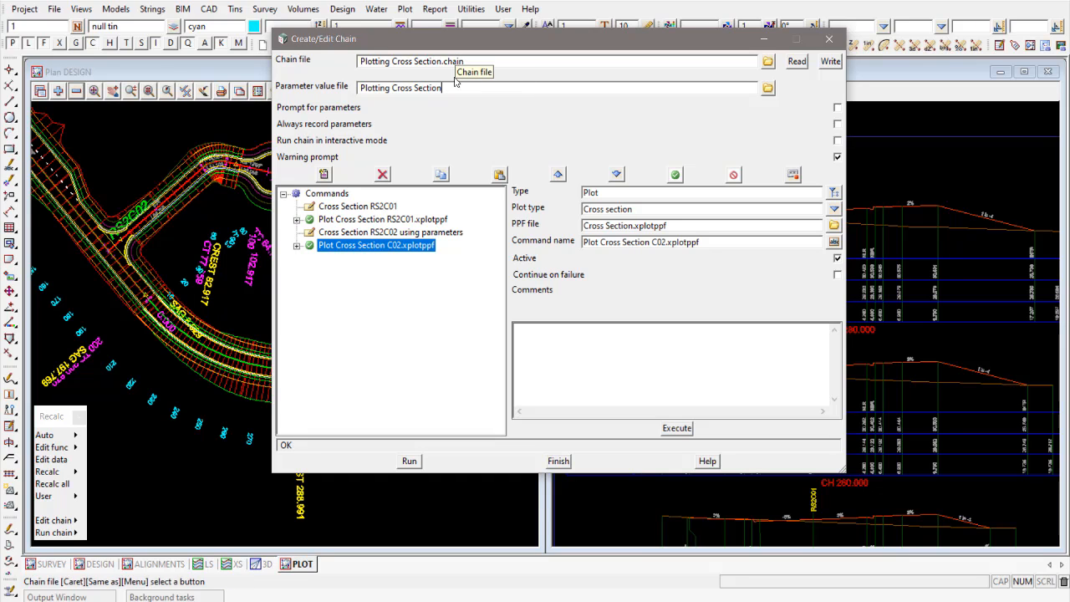
- Open the parameter value file for editing, write it as Plotting Cross Section.pvf, and check that it is listed in the folder
click(768, 89)
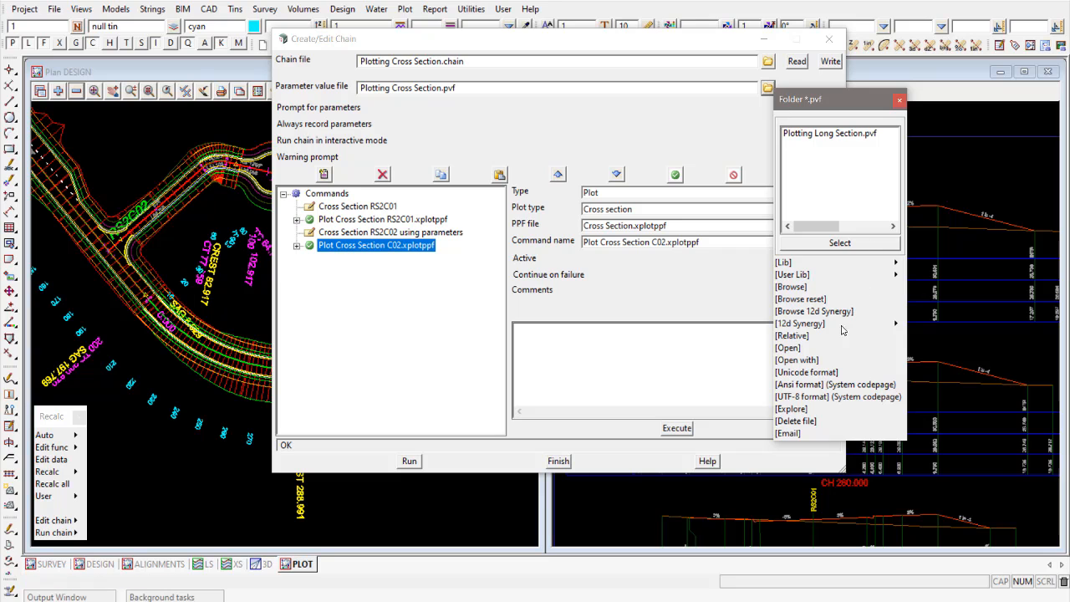
click(788, 348)
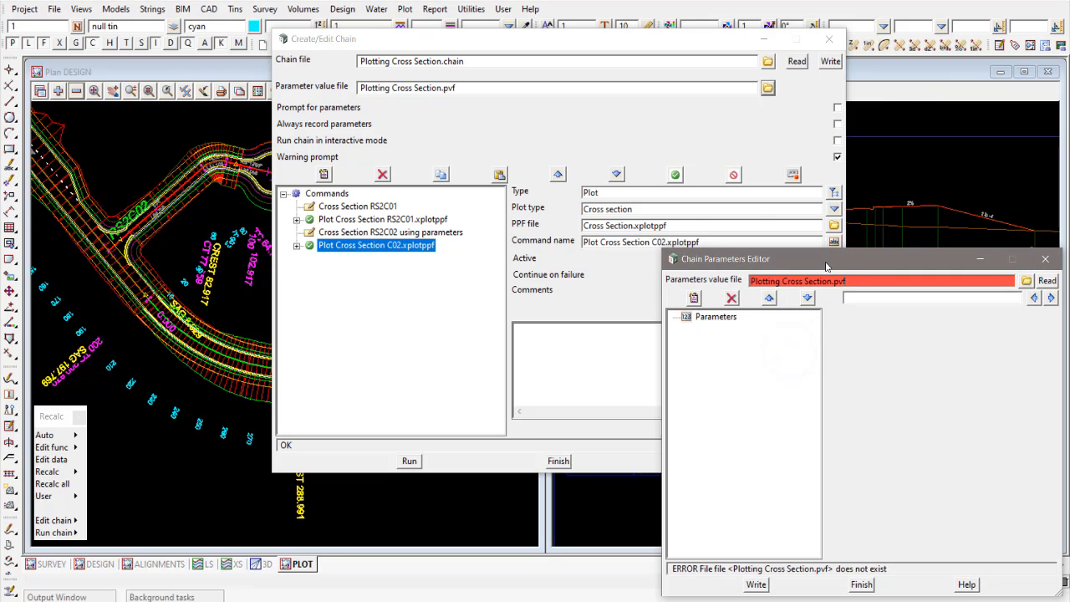
drag(792, 185, 649, 182)
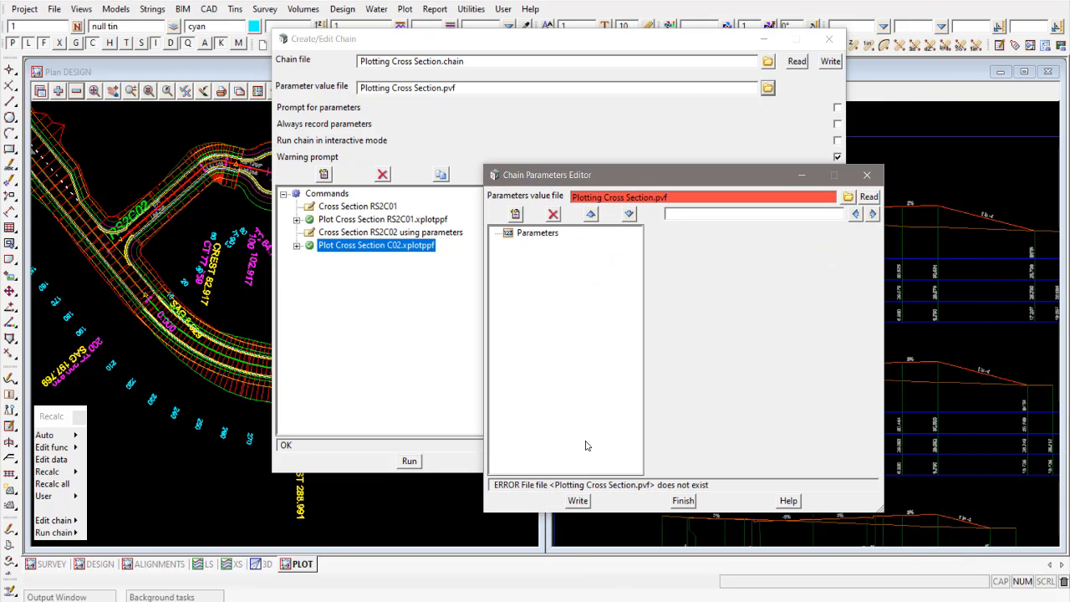
click(577, 501)
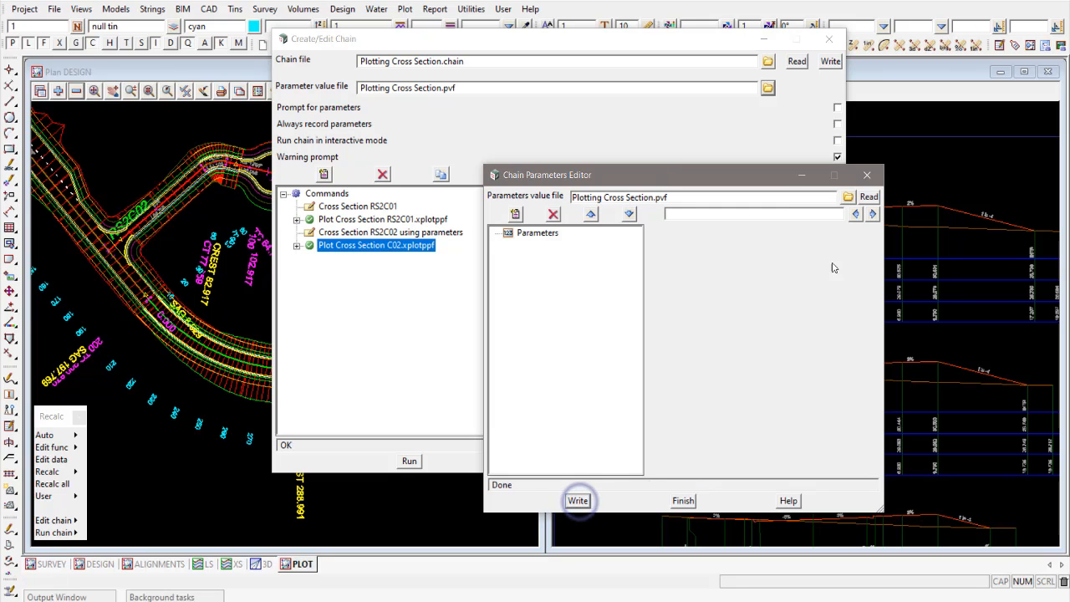
click(848, 198)
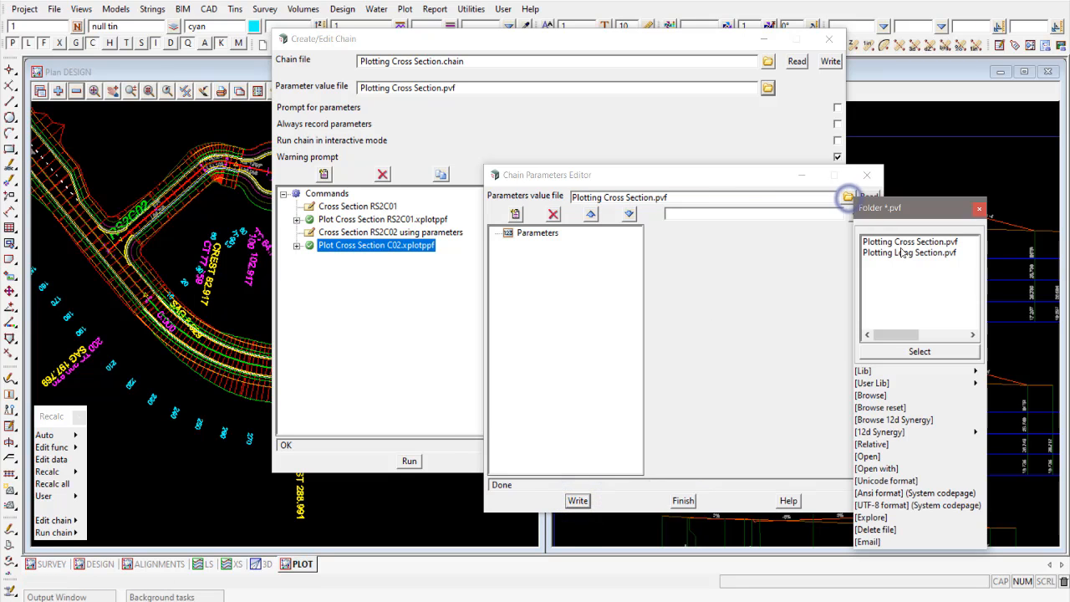
click(919, 242)
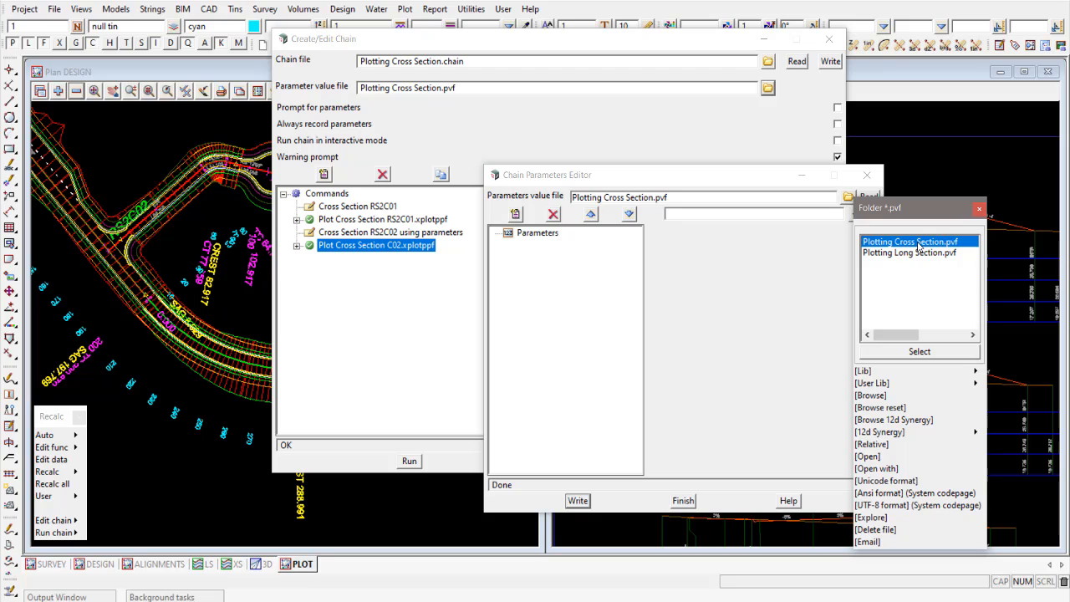
click(979, 209)
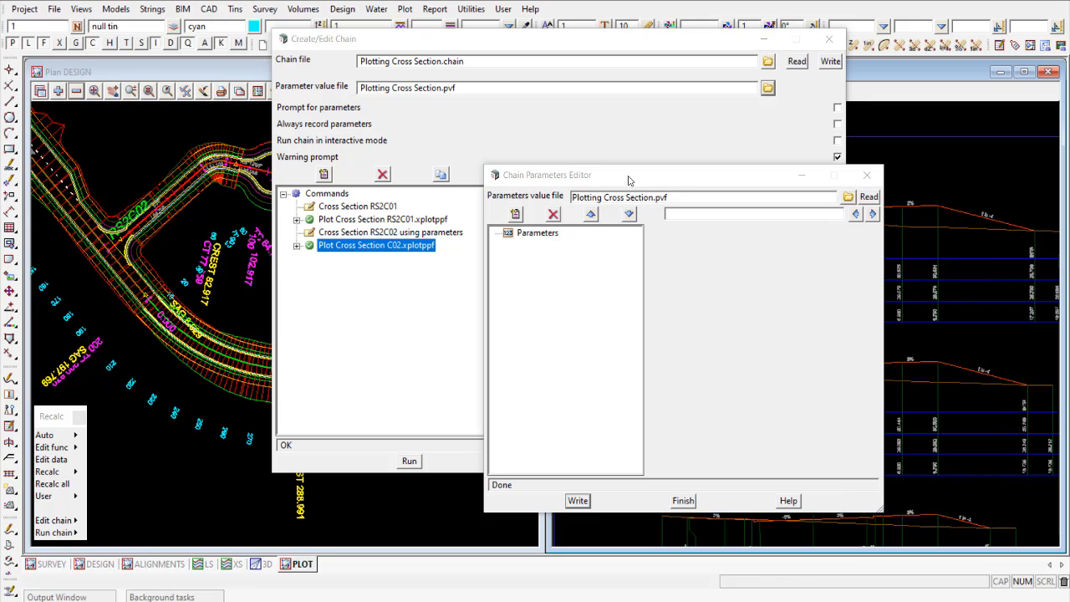
- Open the C02 plot command's Cross Section.xplotppf for editing and place its editor beside the Chain Parameters Editor
drag(625, 177, 600, 135)
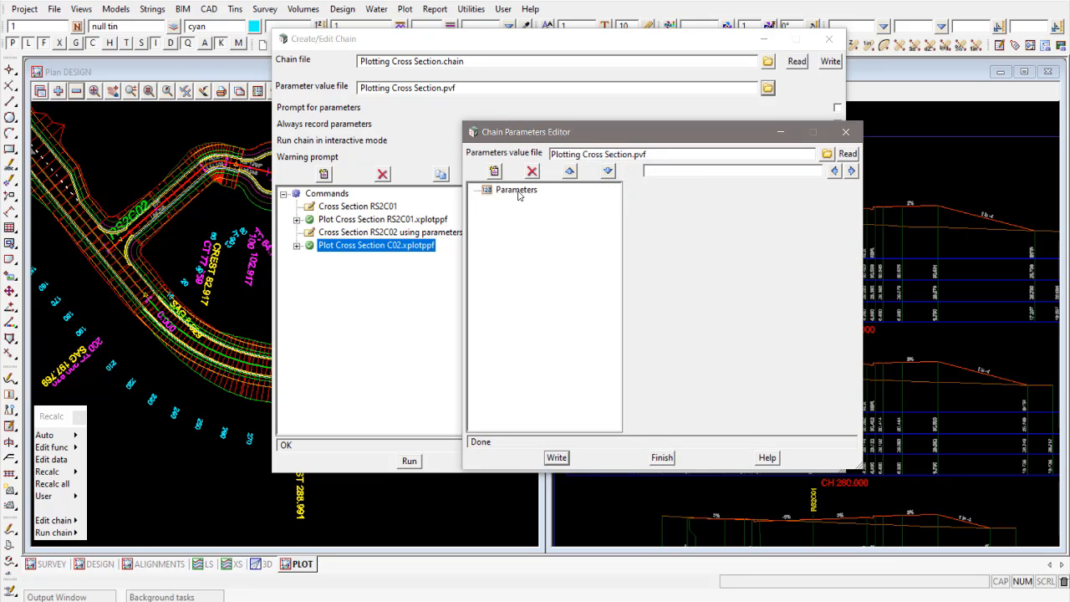
drag(614, 136, 770, 264)
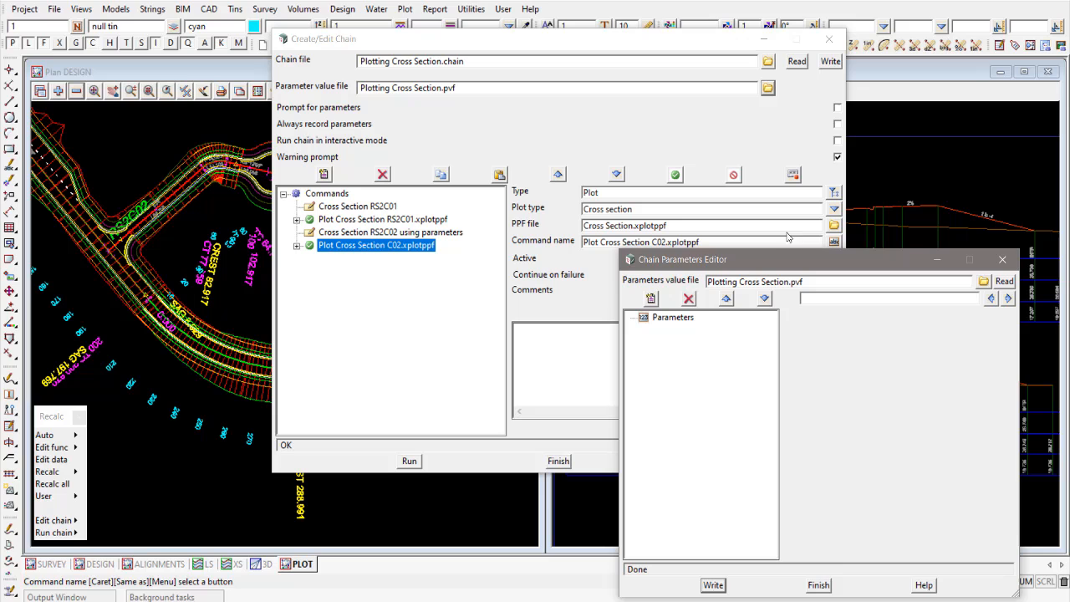
click(833, 225)
click(869, 486)
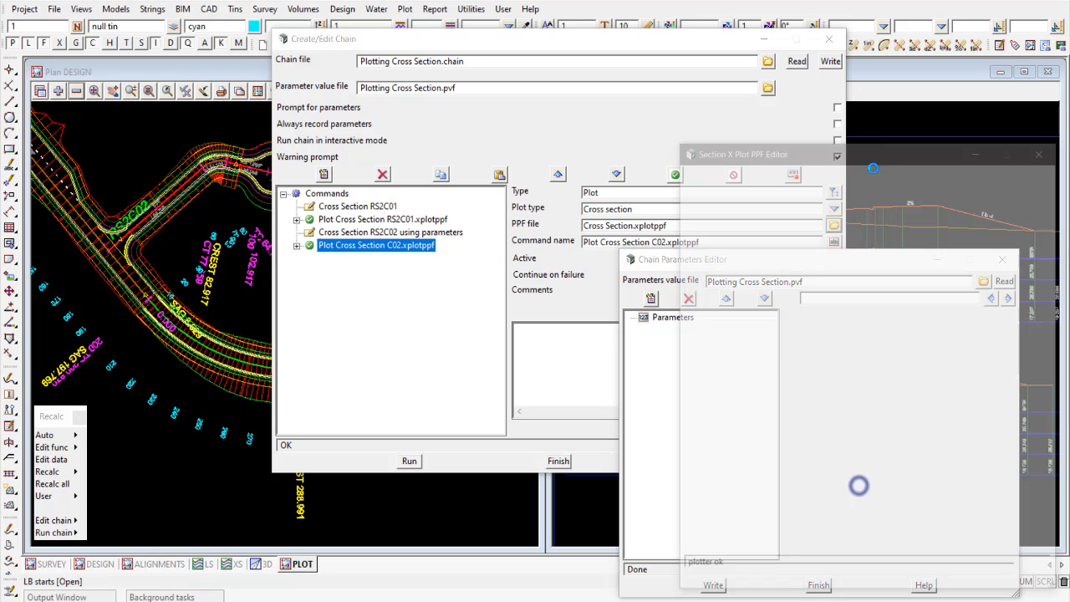
drag(823, 157, 208, 29)
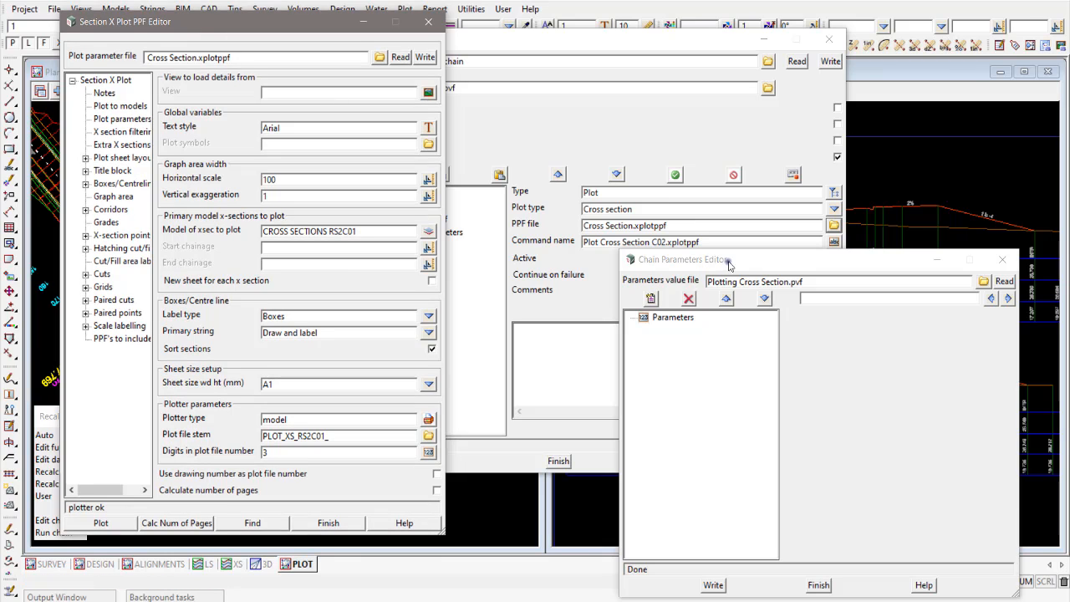
drag(729, 264, 606, 143)
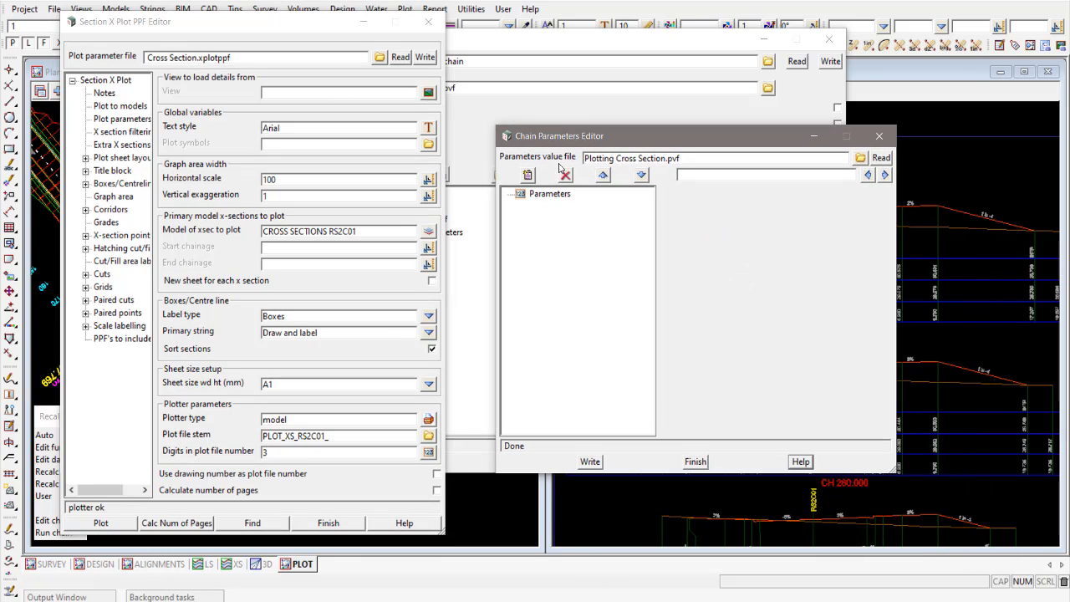
- Examine the cross section model and plot file stem in the plot parameter file for entries to parameterise
click(363, 230)
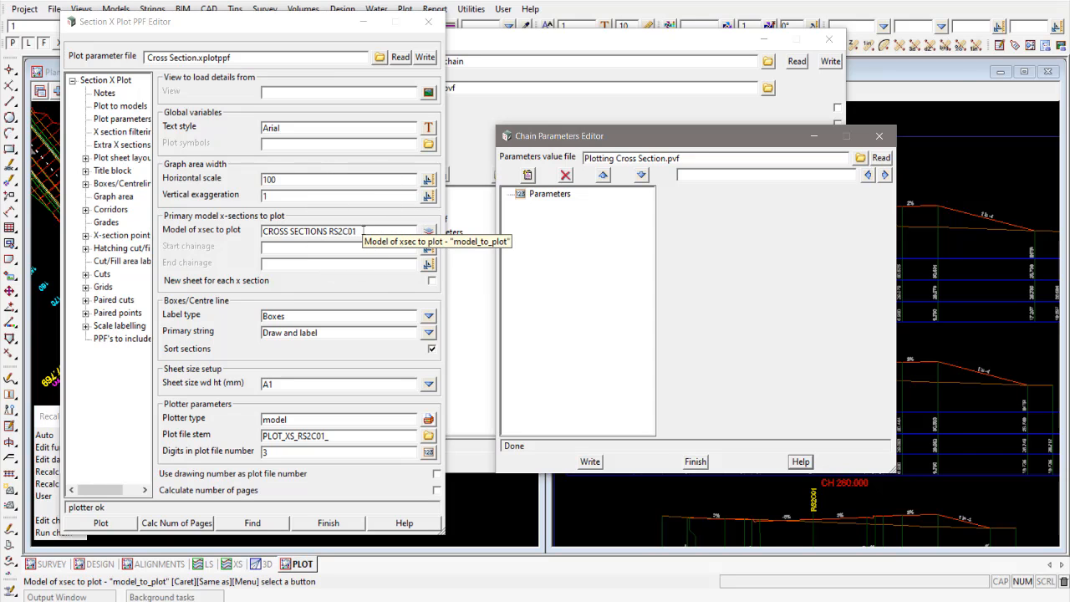
click(312, 228)
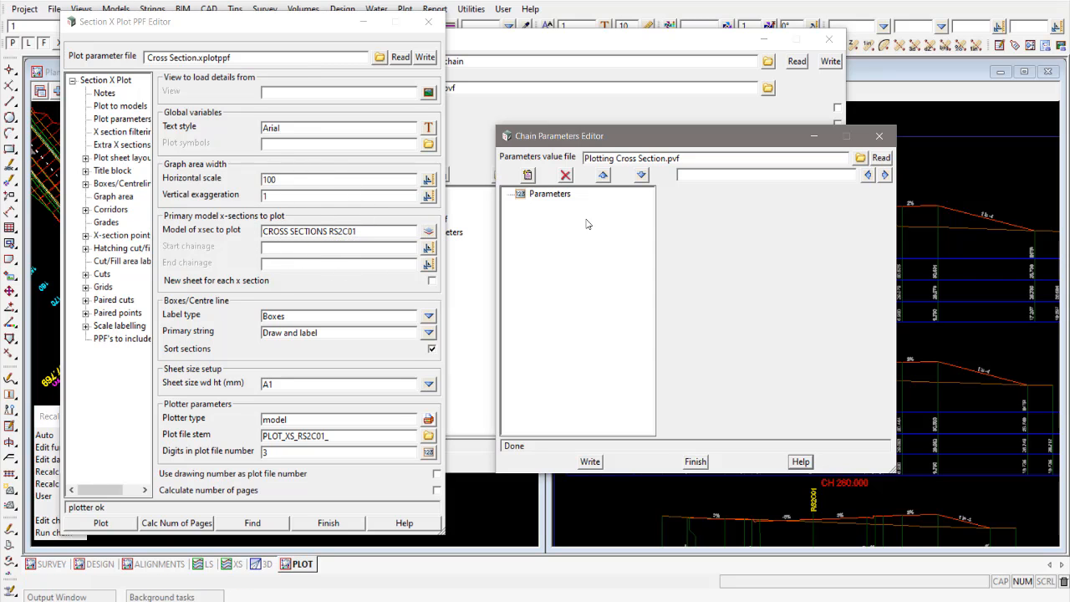
key(ctrl)
key(ctrl)
key(ctrl)
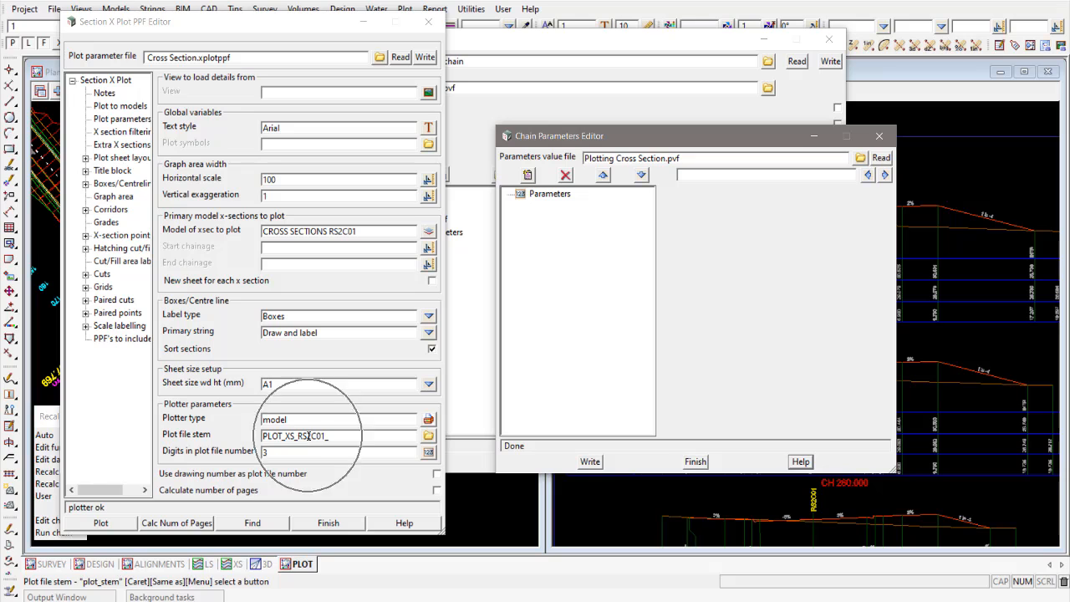
click(326, 231)
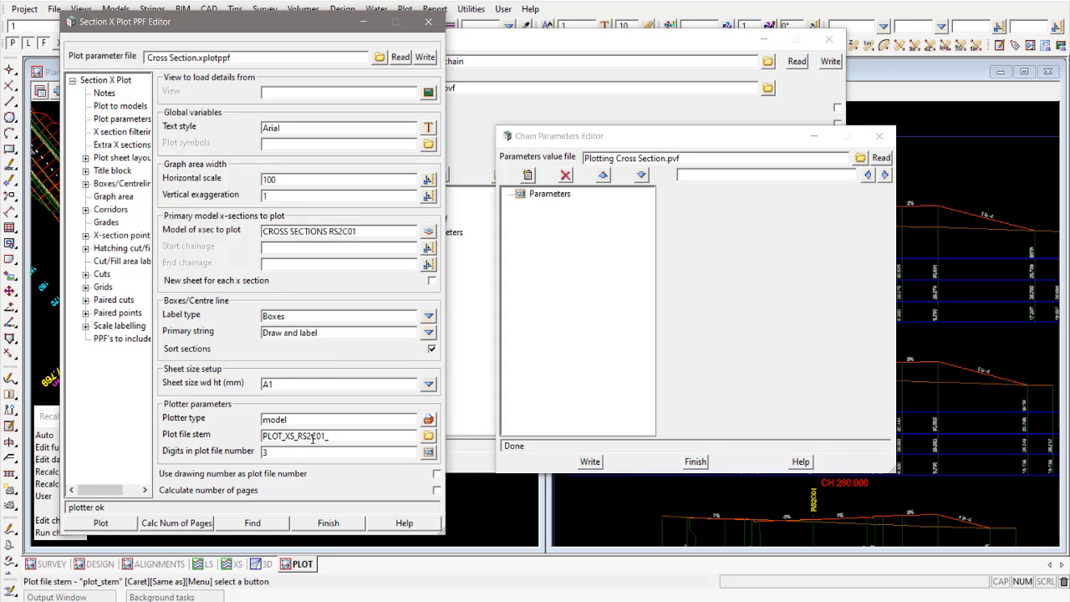
- Add a parameter of type Model to the parameter value file and name it Cross Section C02
click(547, 197)
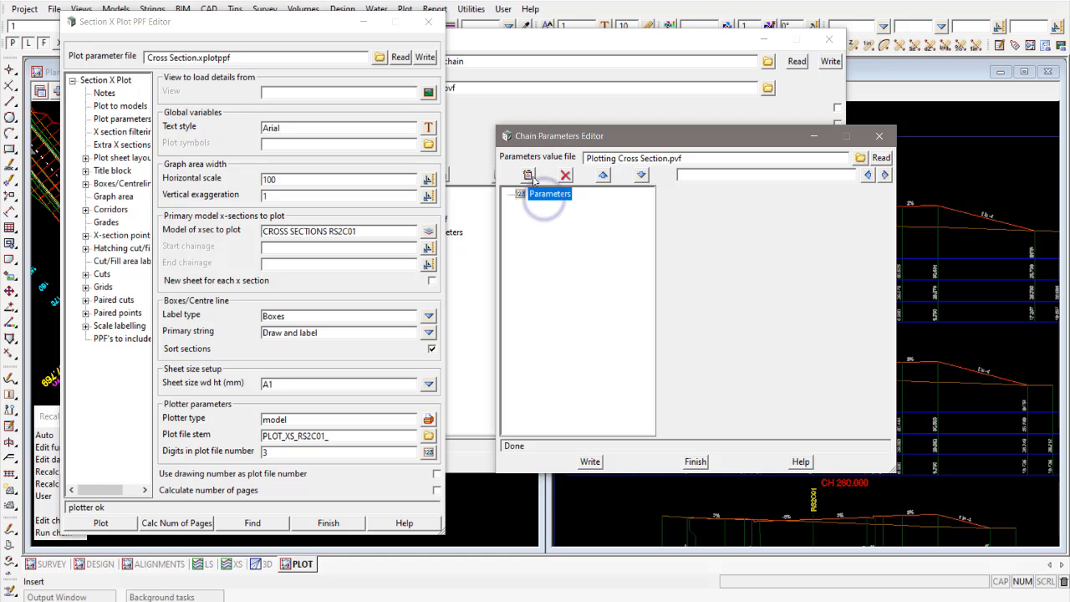
click(527, 176)
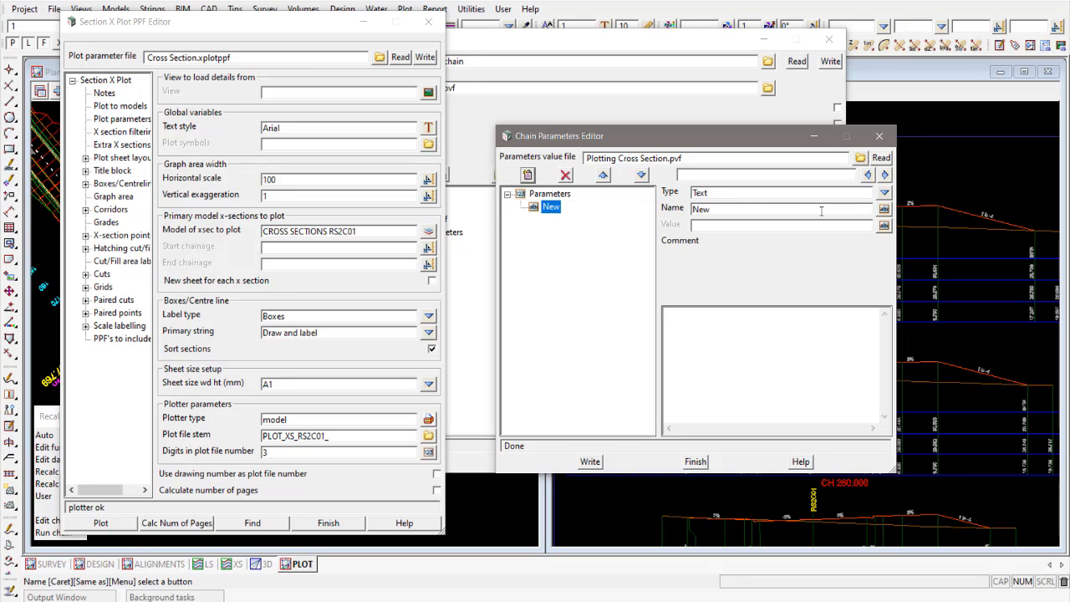
click(884, 193)
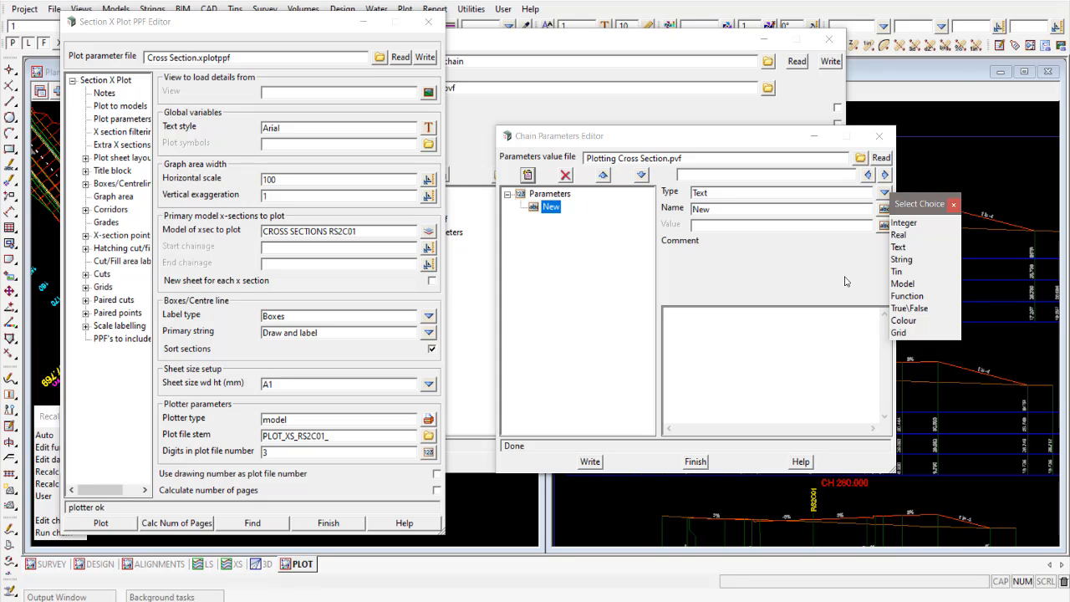
click(903, 284)
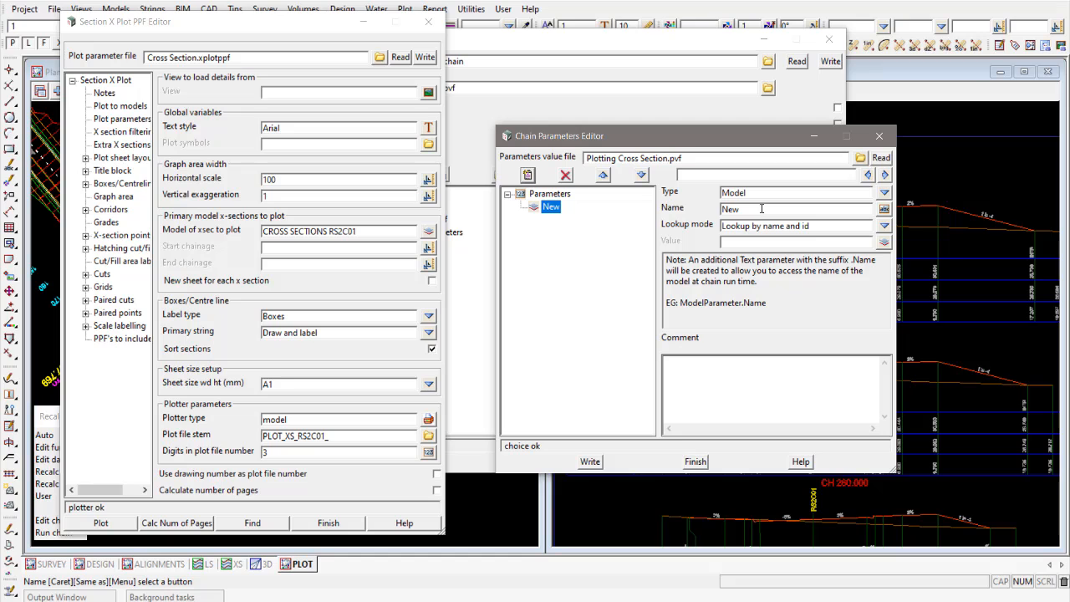
double_click(761, 209)
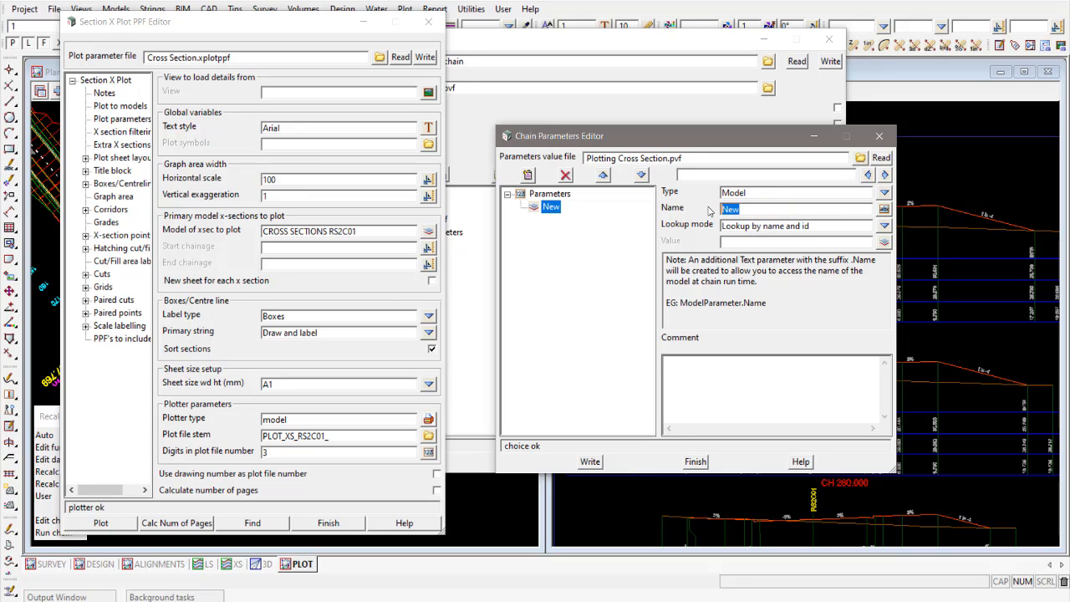
text(Cross Section C02)
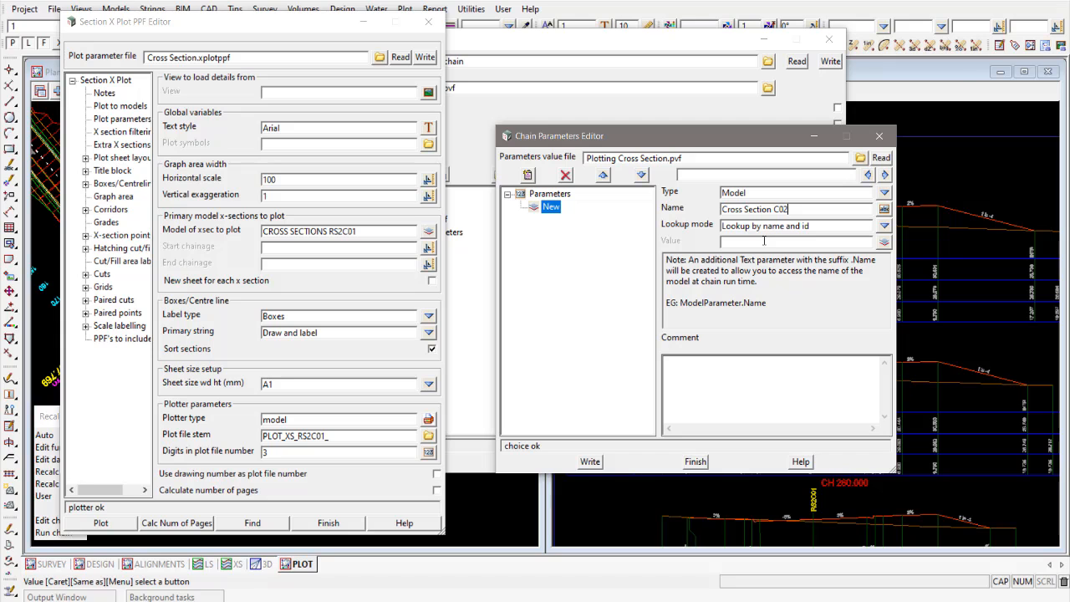
- Set the Cross Section C02 parameter's value to the model CROSS SECTIONS RS2C02
click(883, 242)
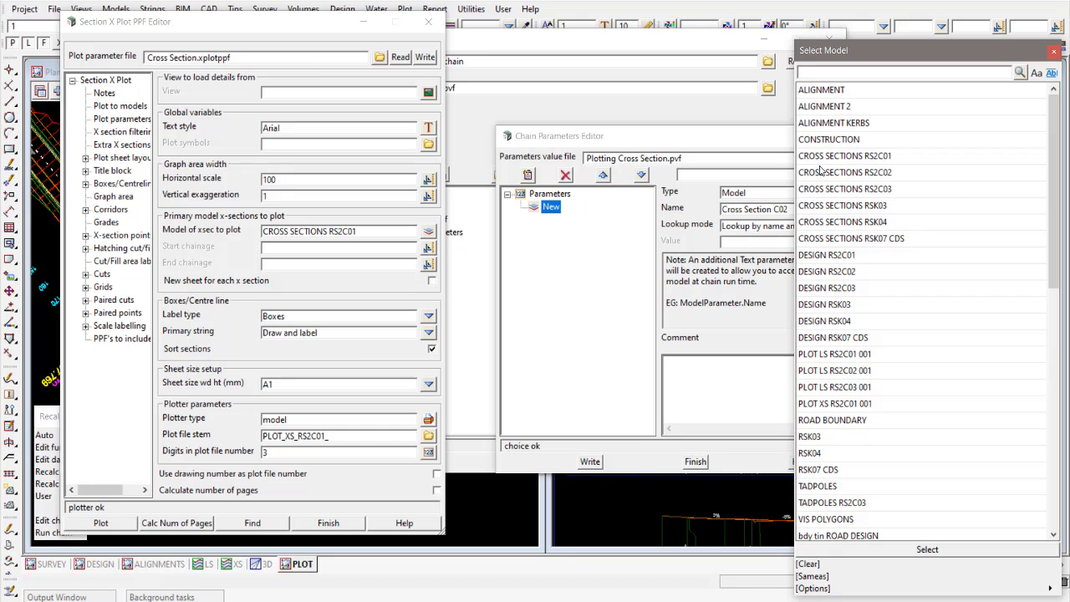
click(876, 173)
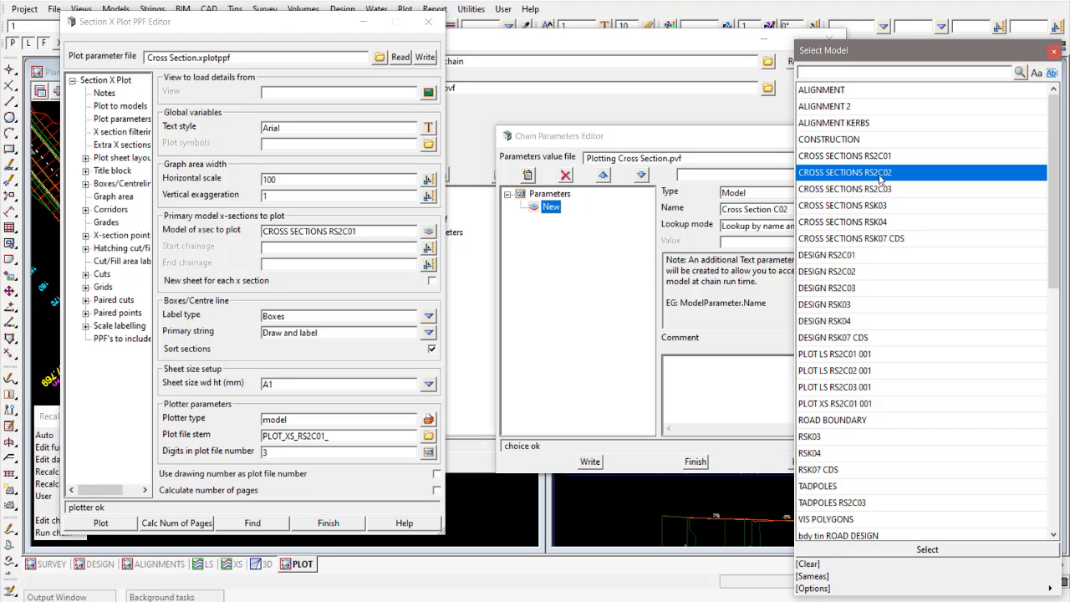
click(907, 551)
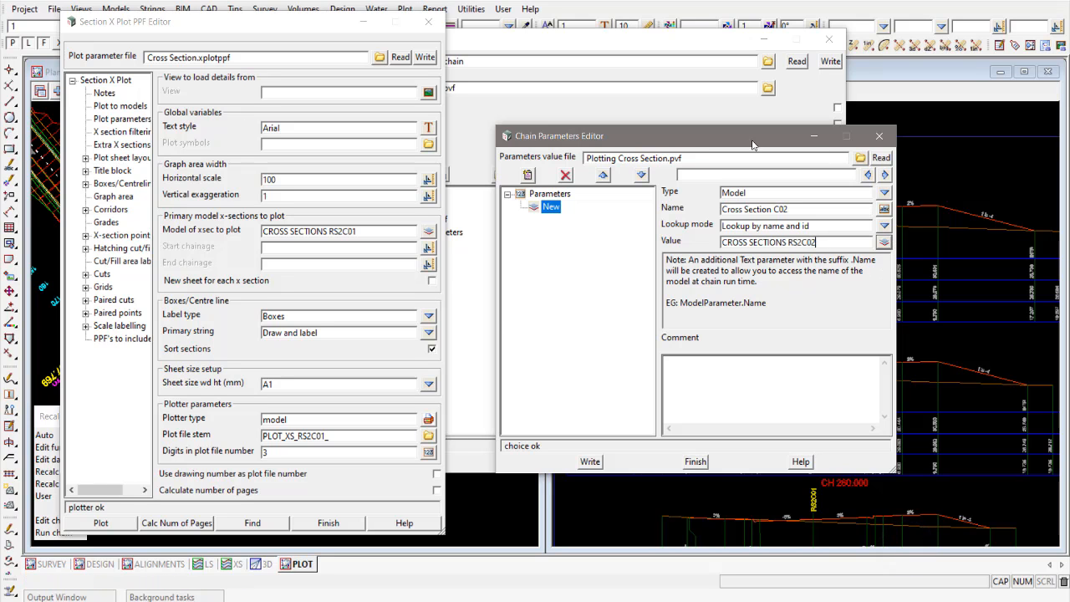
- Move the open dialogs clear of the views and profile the RS2C02 cross sections in the section view
drag(750, 137, 837, 188)
drag(334, 24, 411, 536)
drag(491, 39, 299, 439)
drag(692, 193, 746, 459)
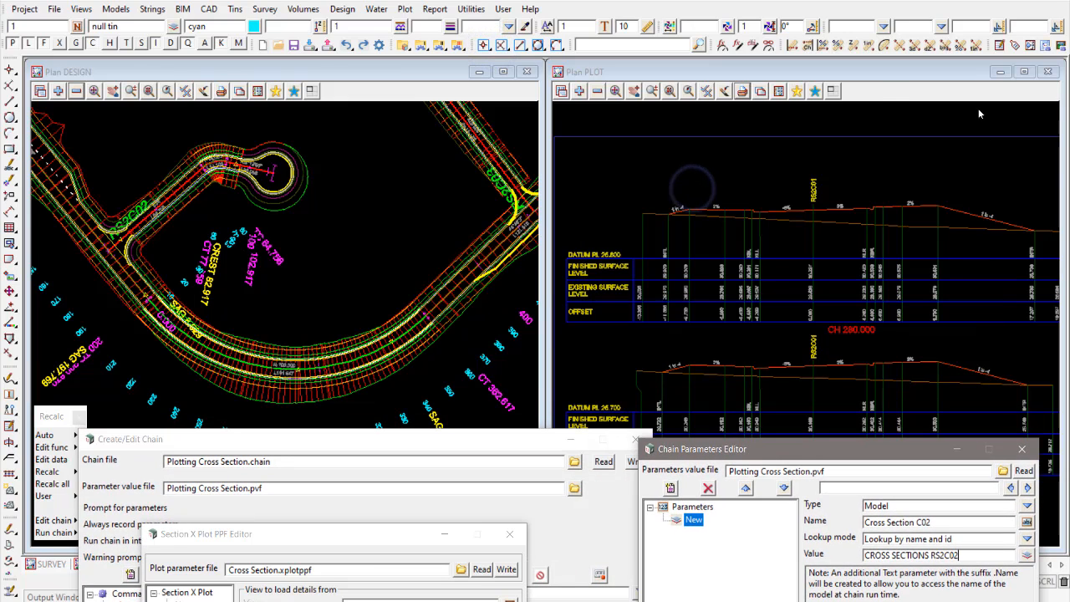
click(999, 71)
scroll(157, 197, up, 5)
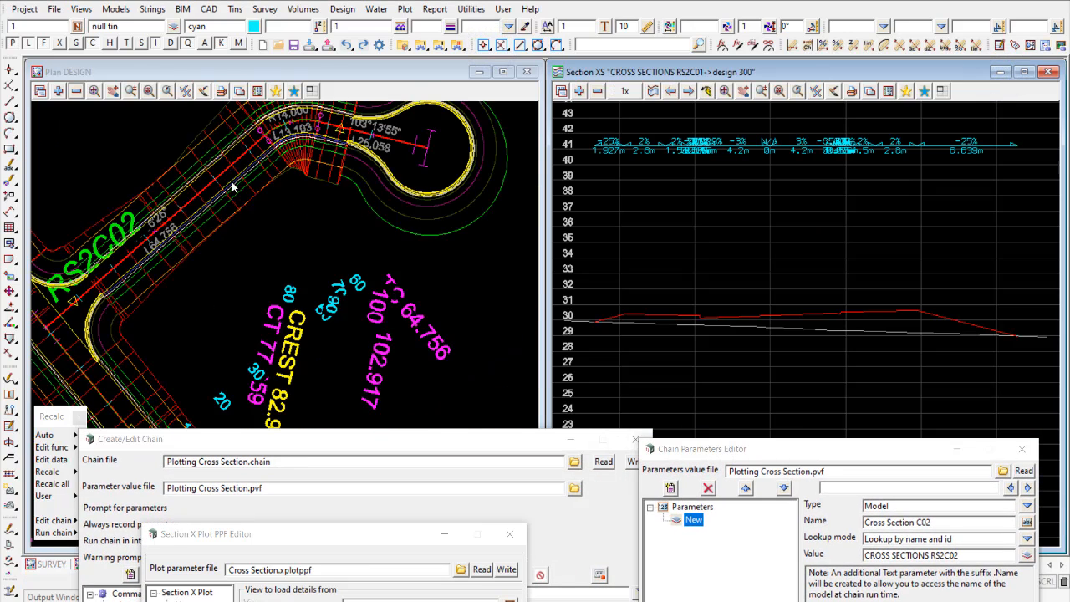
scroll(233, 186, down, 1)
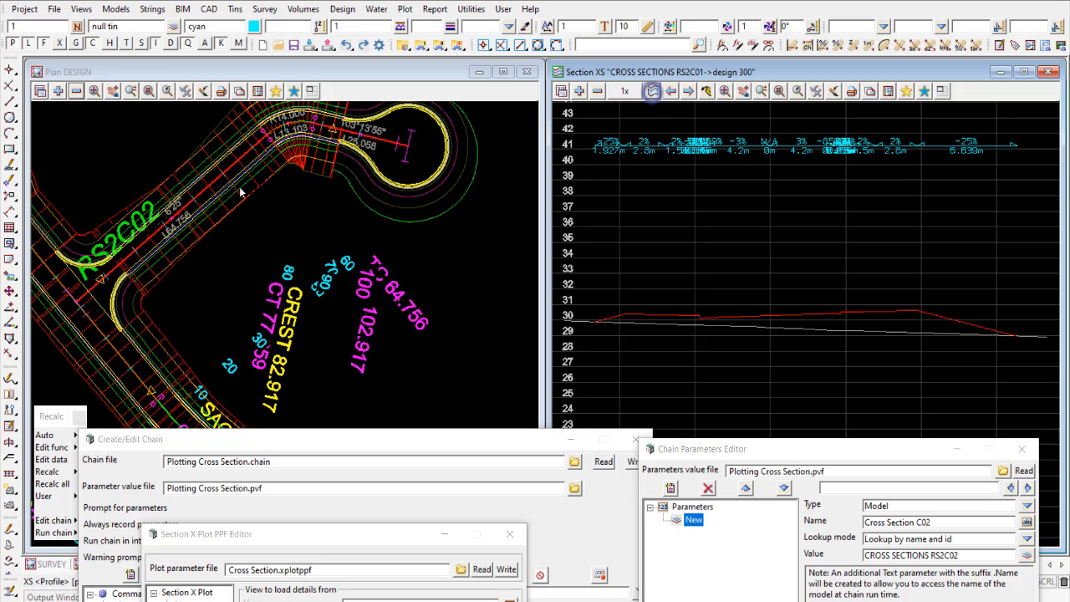
click(207, 188)
click(207, 188)
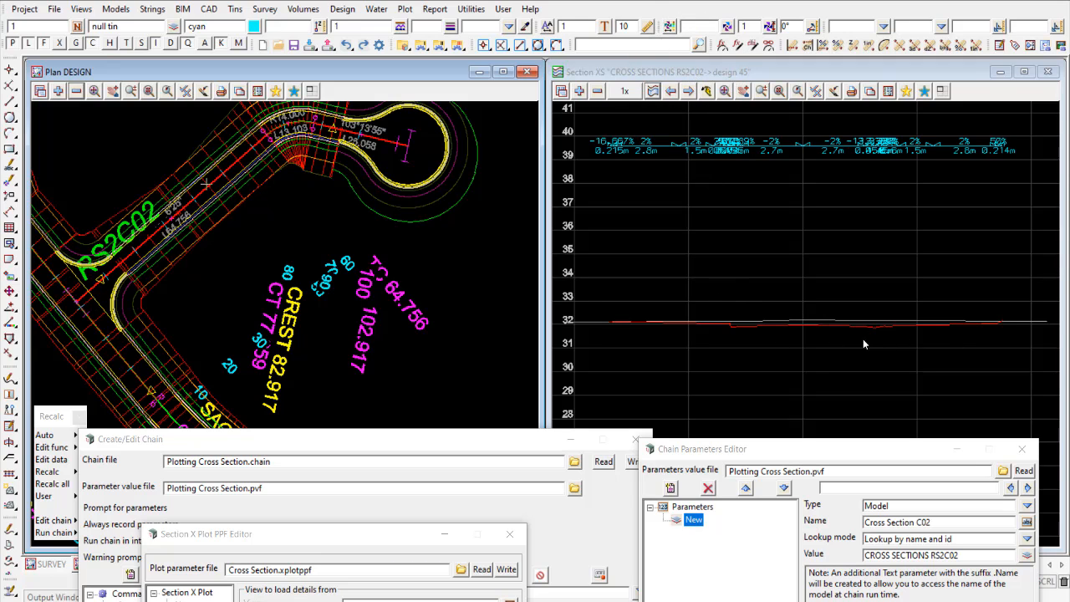
- Bring the chain, parameter and plot editors back into view and save Plotting Cross Section.pvf over the existing file
drag(785, 449, 788, 79)
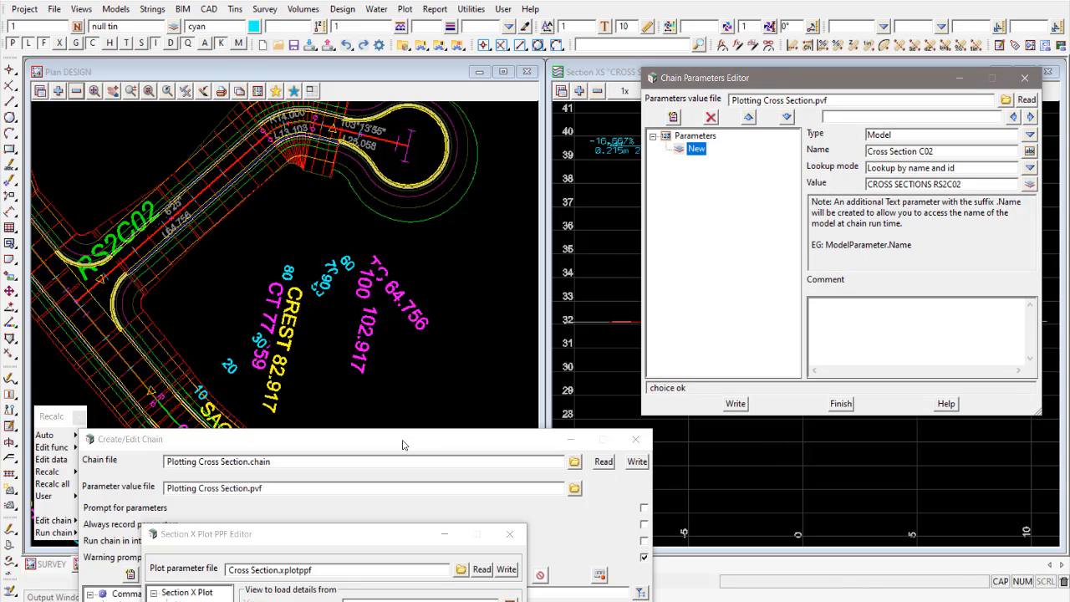
drag(402, 445, 380, 66)
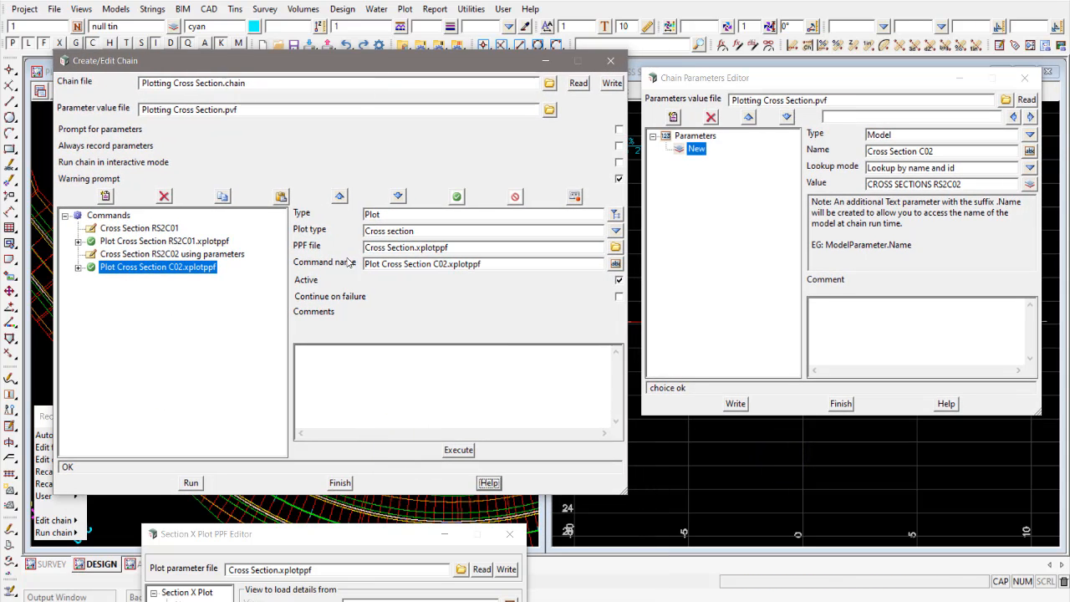
drag(302, 538, 235, 31)
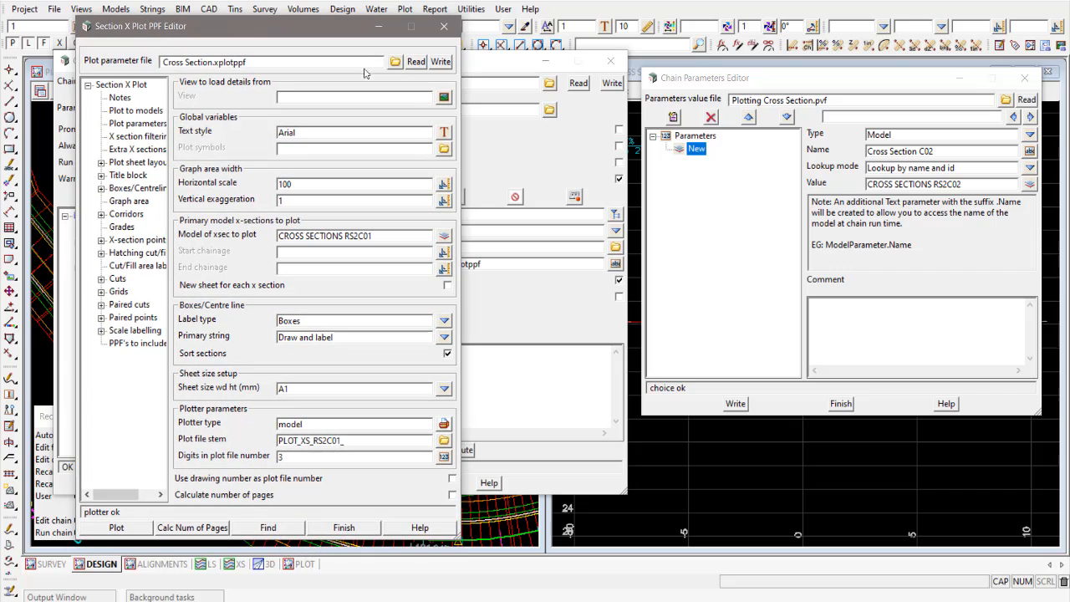
click(735, 405)
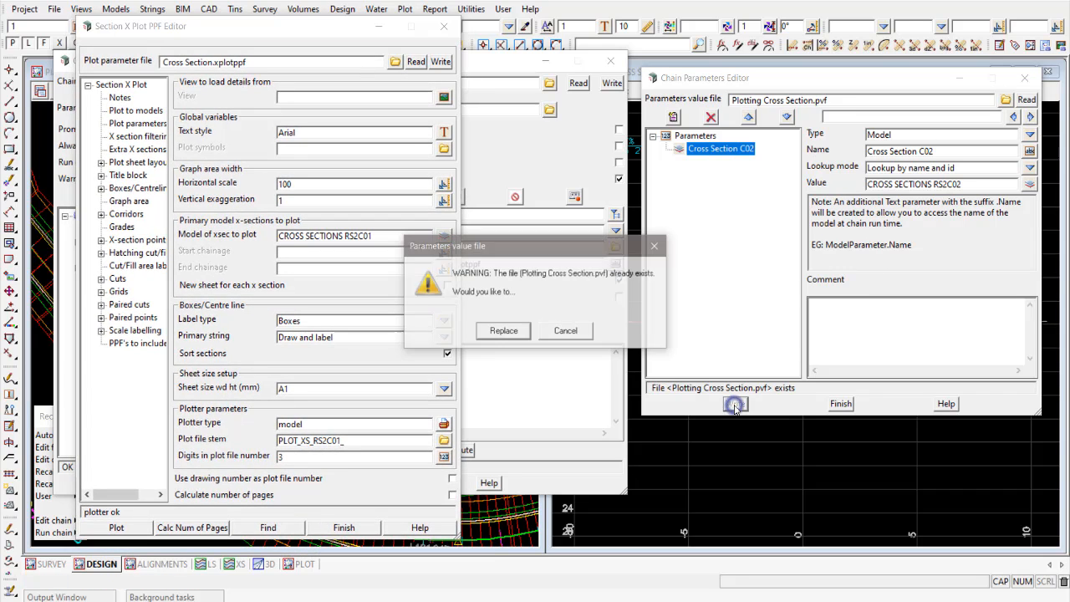
click(500, 329)
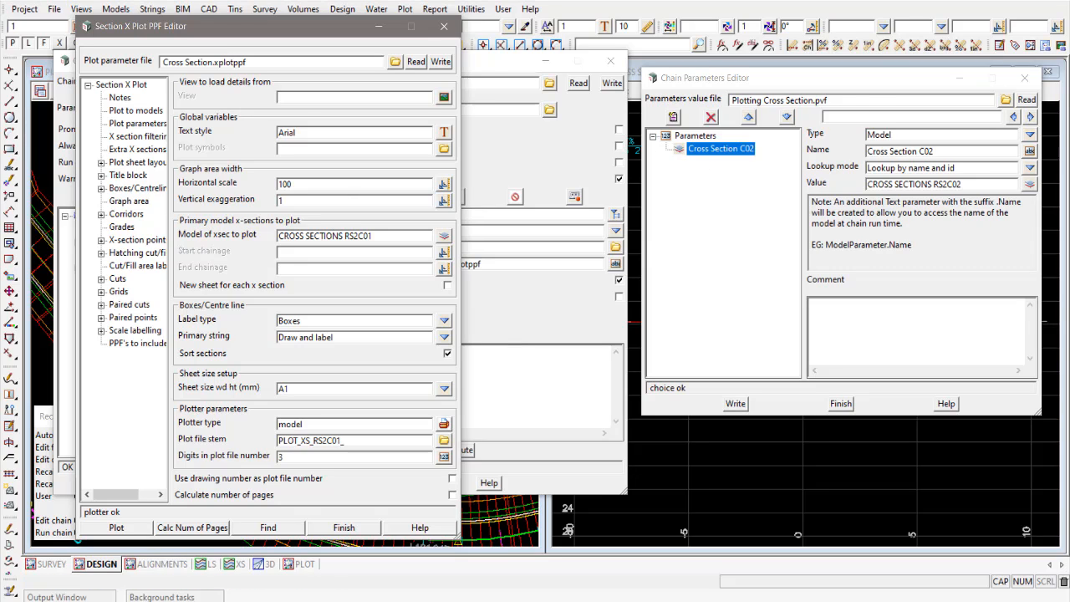
- Add a Text parameter to the parameter value file, basing its value on the plot file stem as PLOT_XS_RS2C02_
click(347, 439)
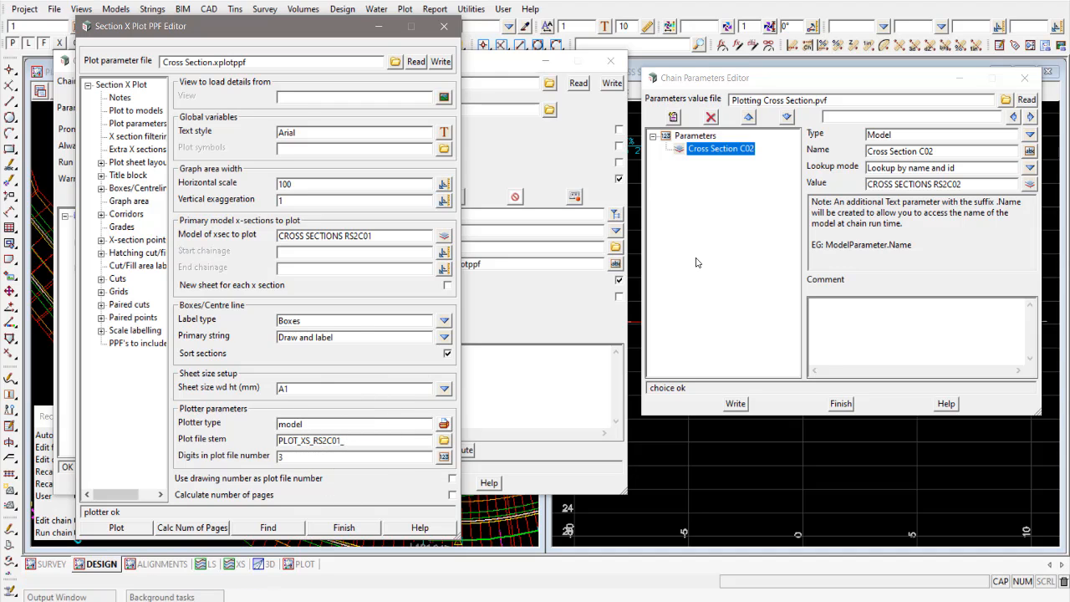
click(673, 117)
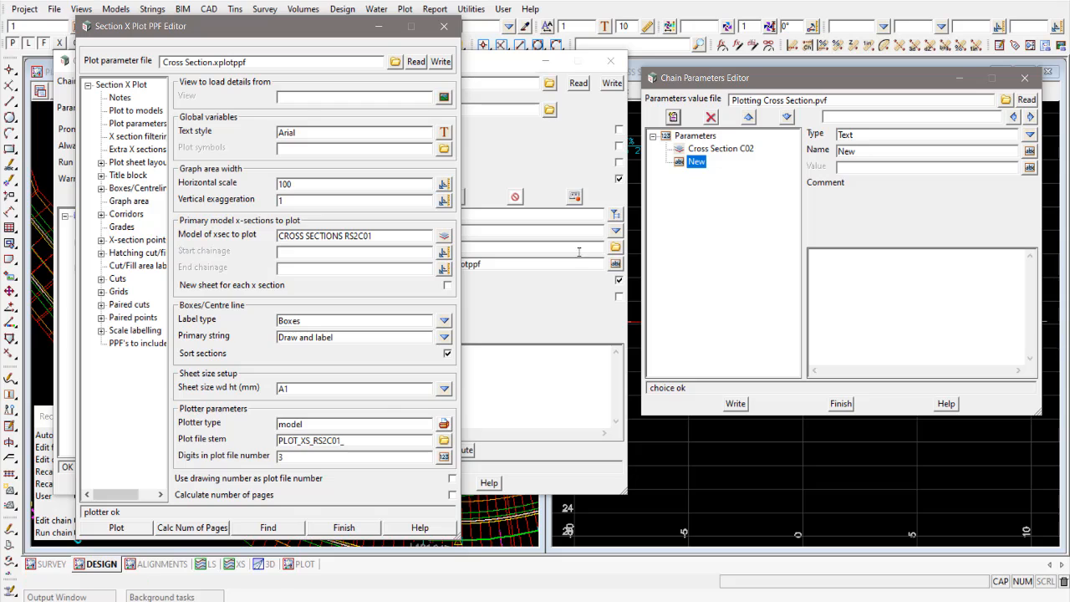
click(354, 440)
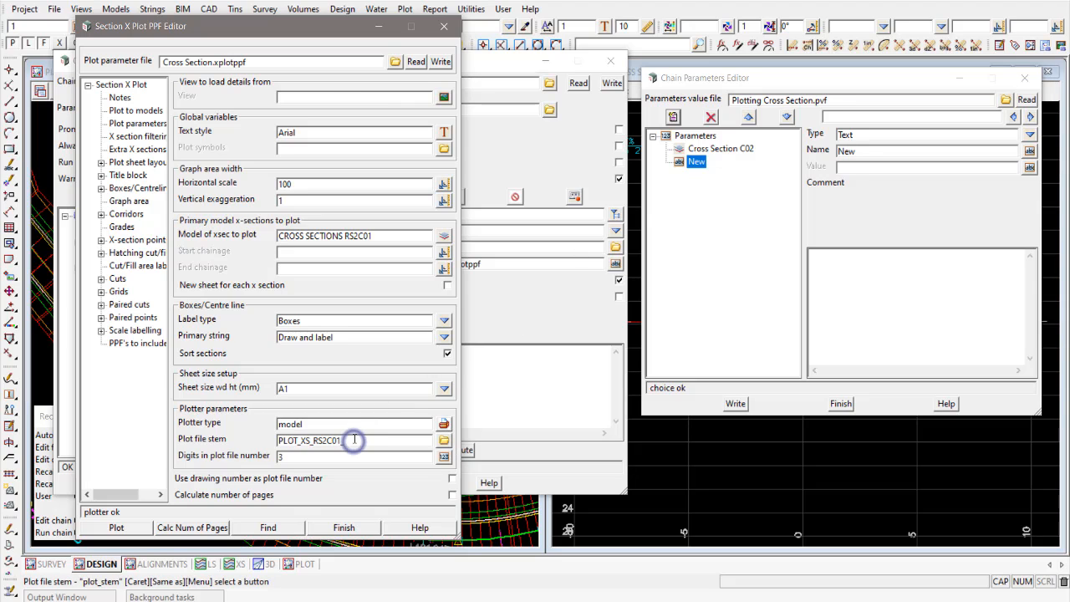
double_click(368, 440)
key(ctrl+c)
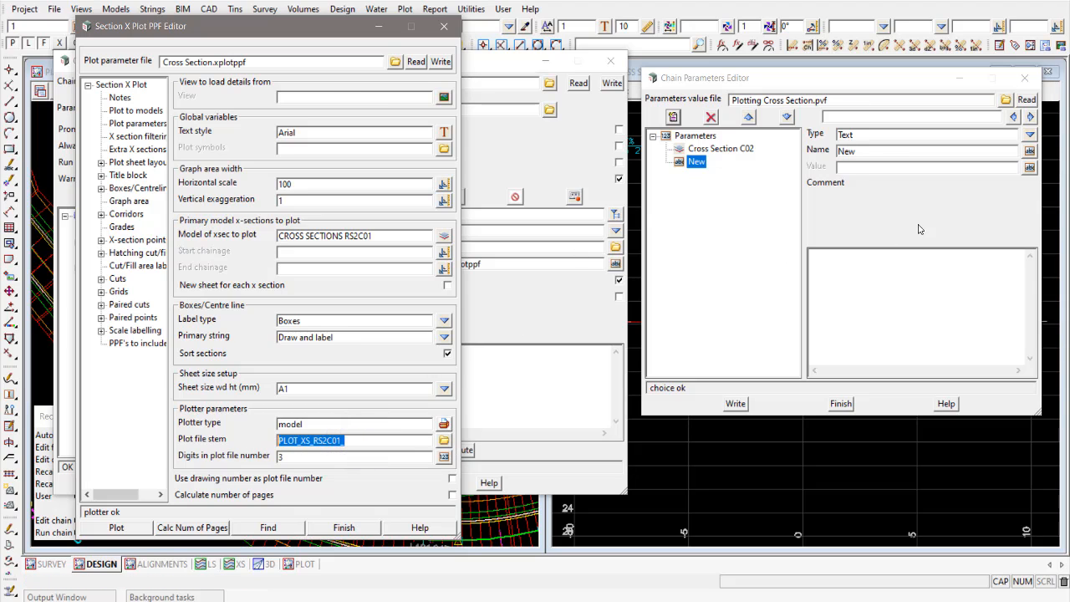
click(869, 168)
key(ctrl+v)
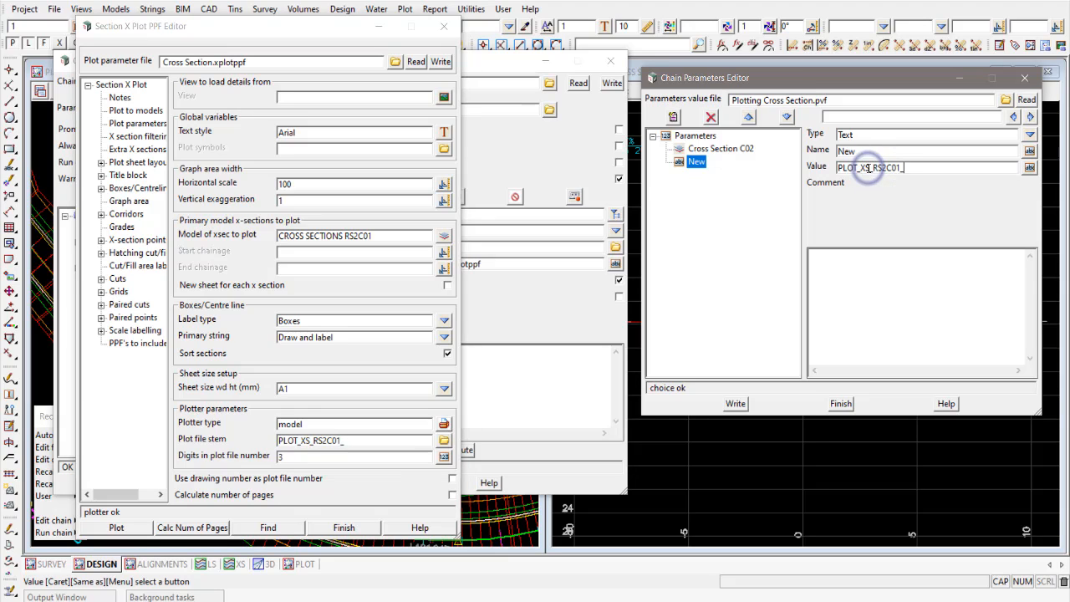
key(BackSpace)
key(BackSpace)
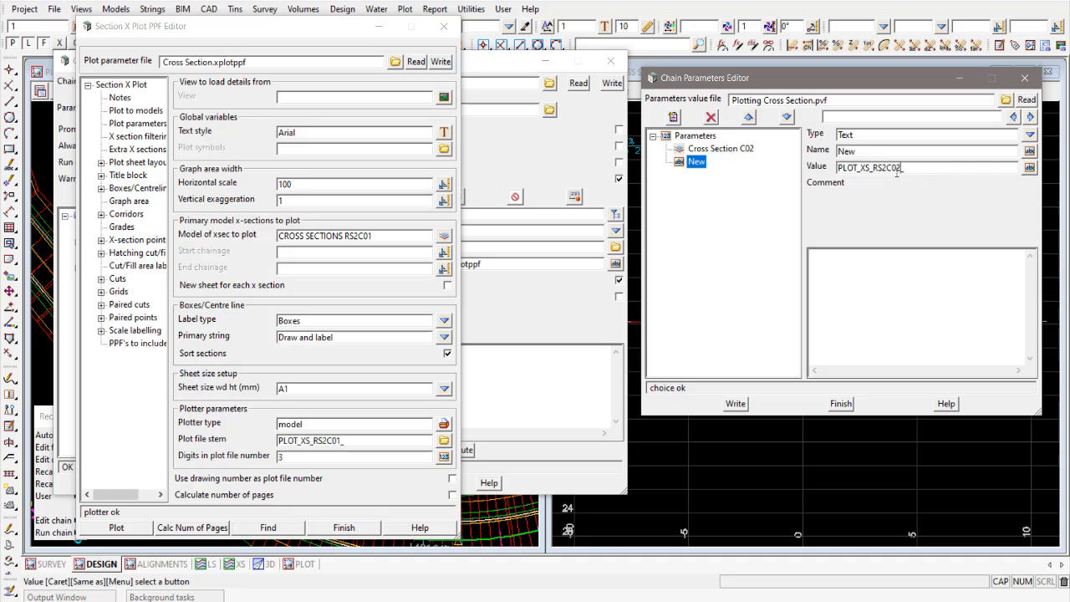
- Name the new text parameter Model Name C02
click(879, 151)
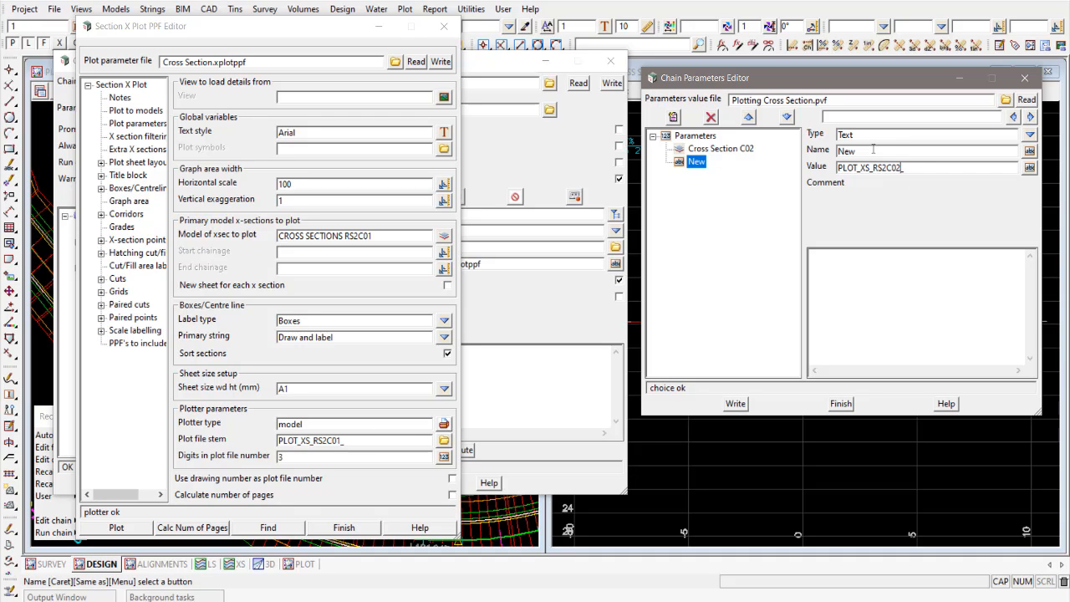
double_click(873, 150)
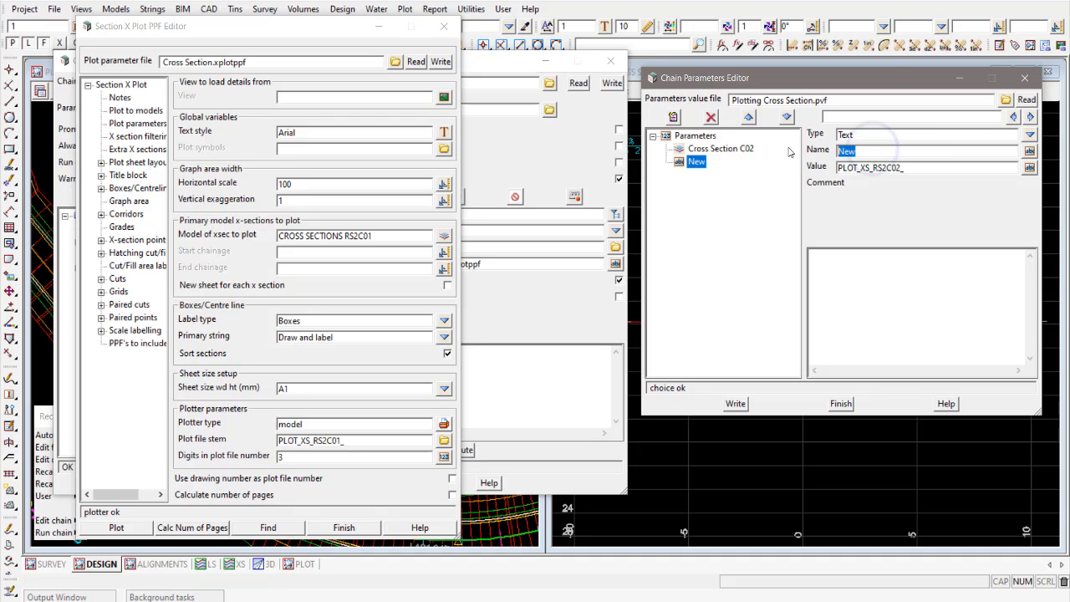
text(MOdel Name)
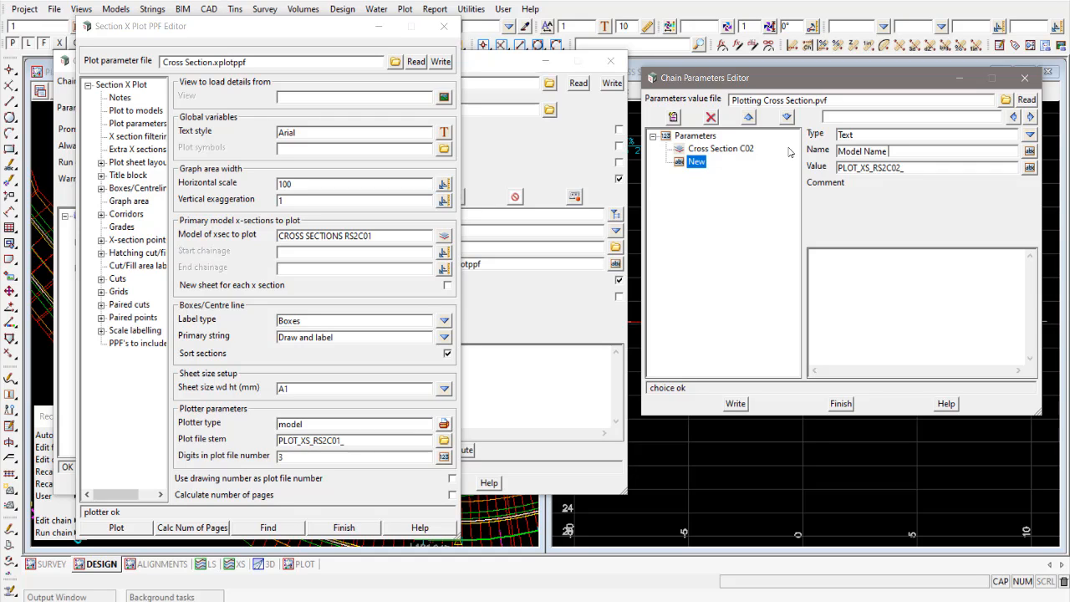
text( C02)
click(701, 138)
- Check both C02 parameters, replace the saved Plotting Cross Section.pvf, and close the parameter and plot parameter editors
click(714, 151)
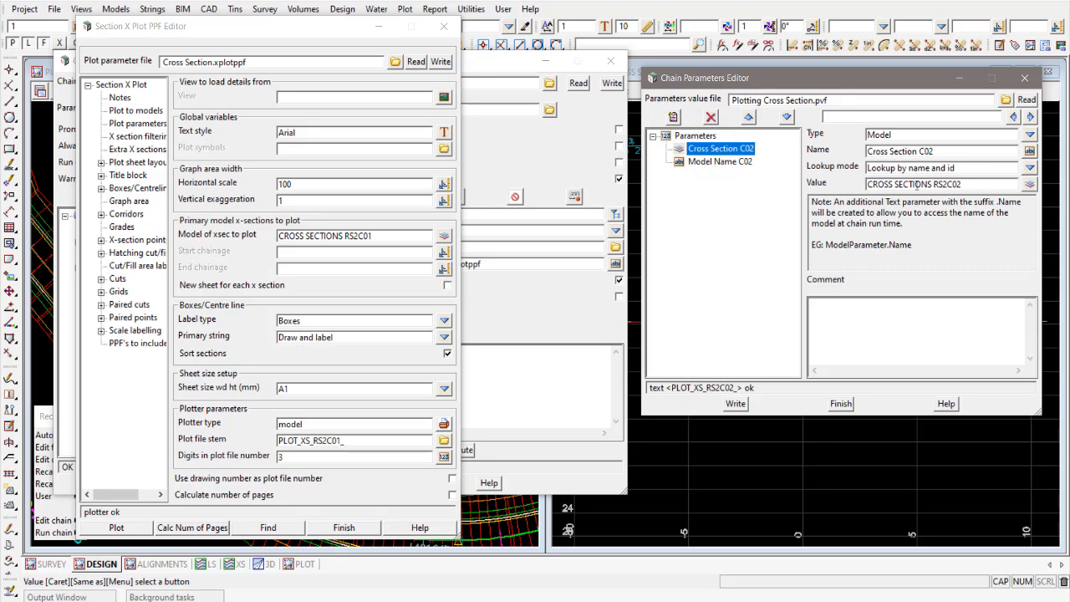
click(720, 163)
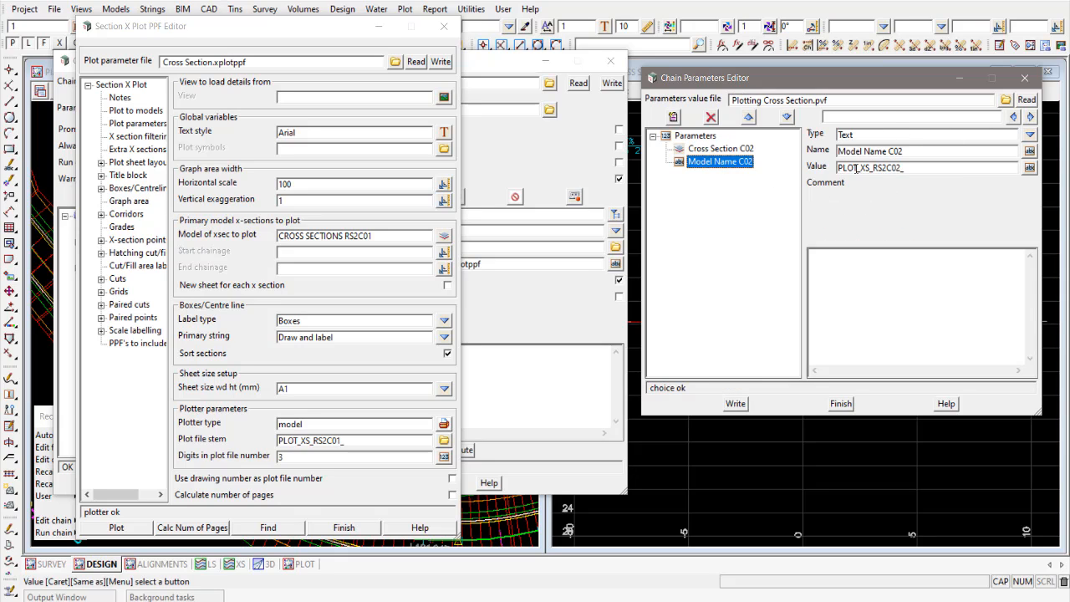
click(331, 439)
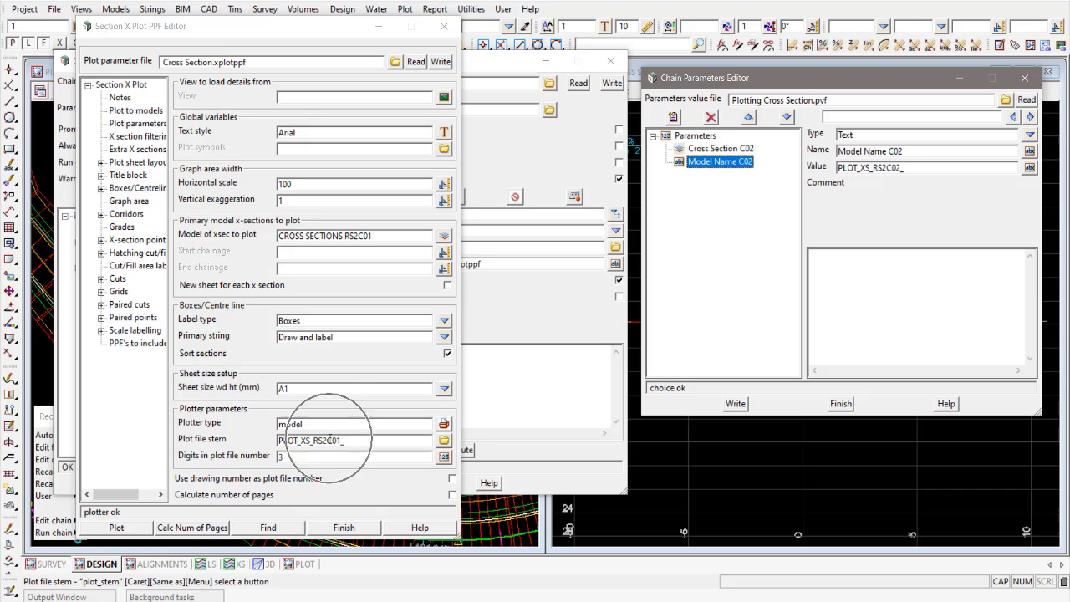
click(736, 405)
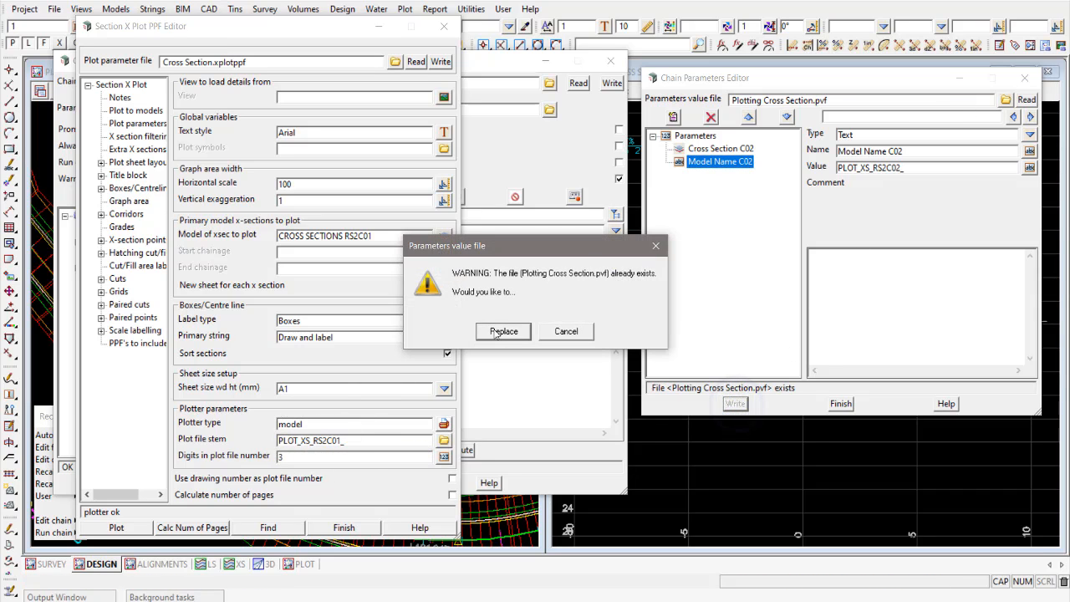
click(498, 331)
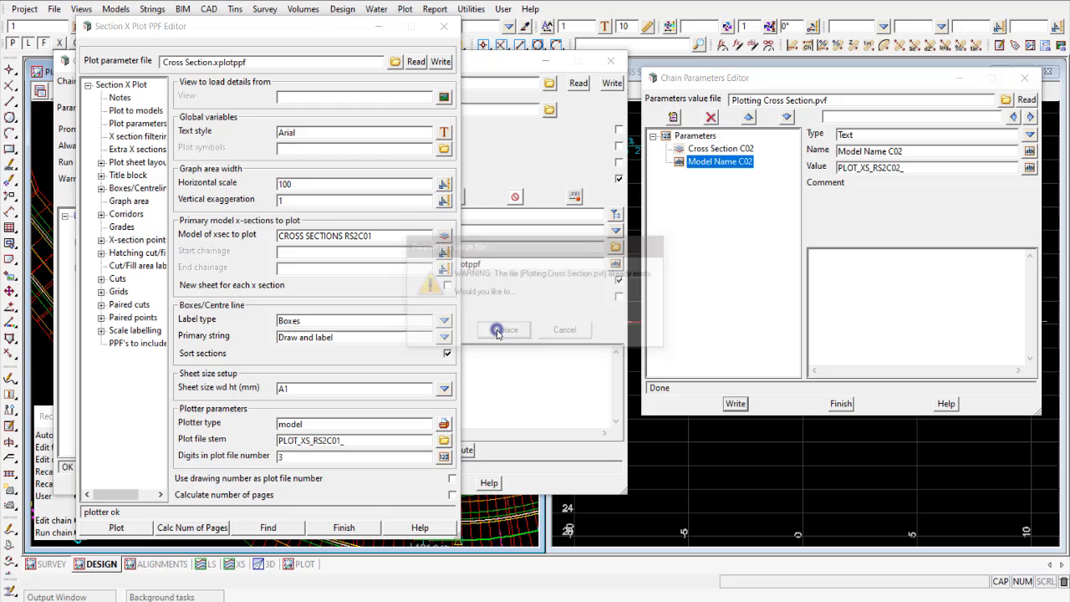
click(841, 403)
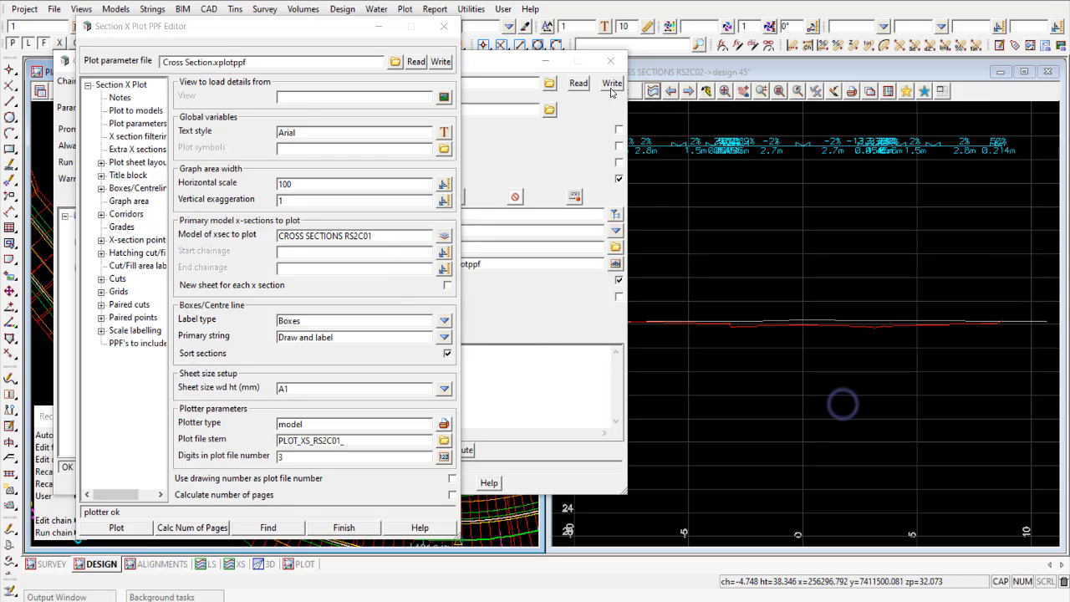
click(444, 27)
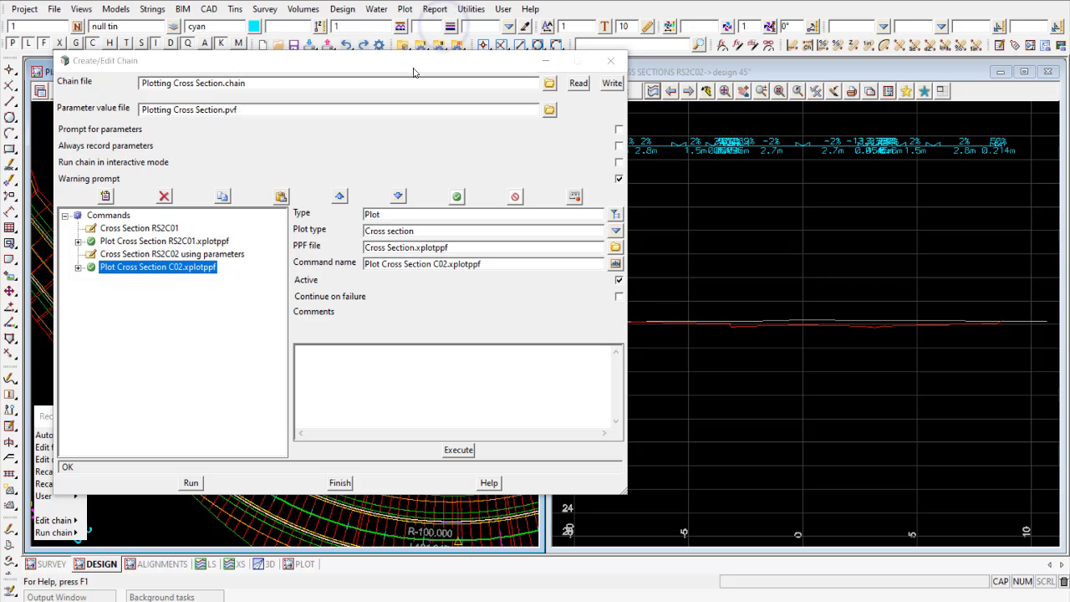
- Start picking parameters for the Plot Cross Section C02 command and arrange the Record Plot Parameters and PPF editor windows side by side
drag(300, 219, 266, 222)
drag(263, 42, 281, 35)
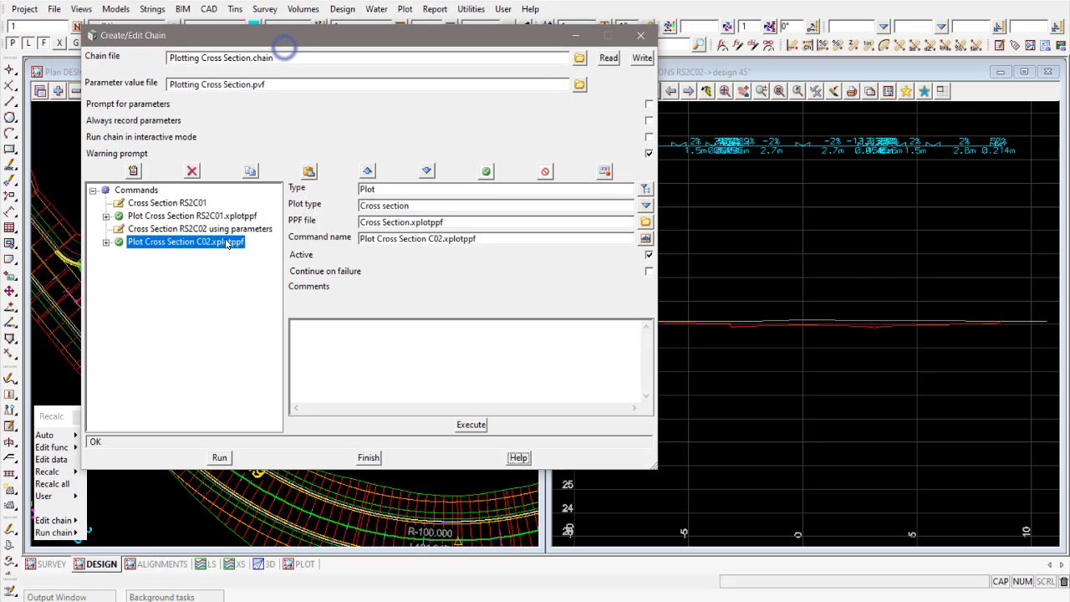
drag(657, 268, 590, 268)
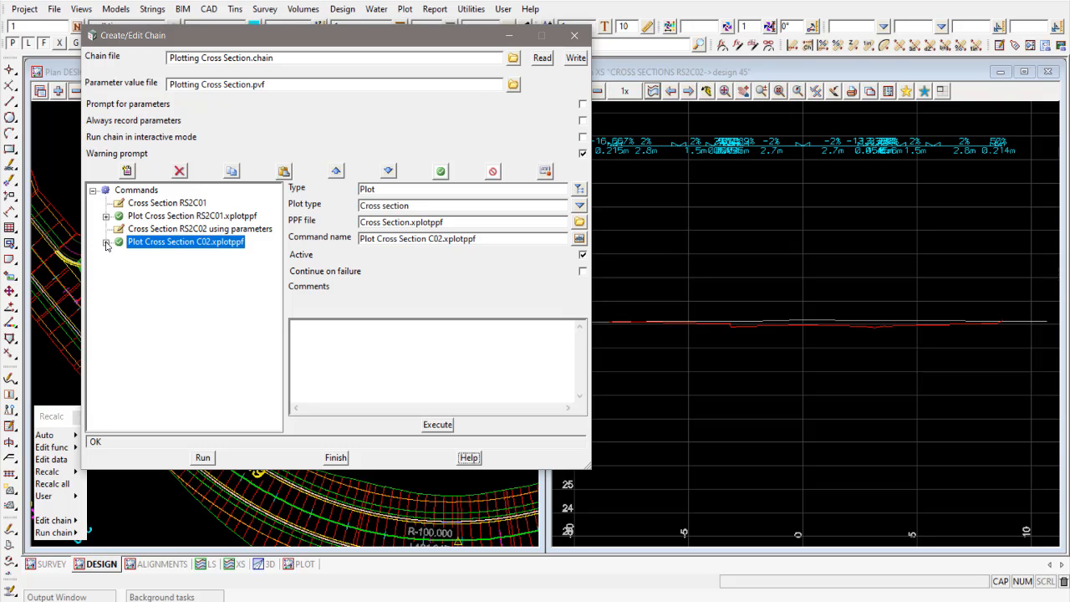
click(106, 242)
click(147, 256)
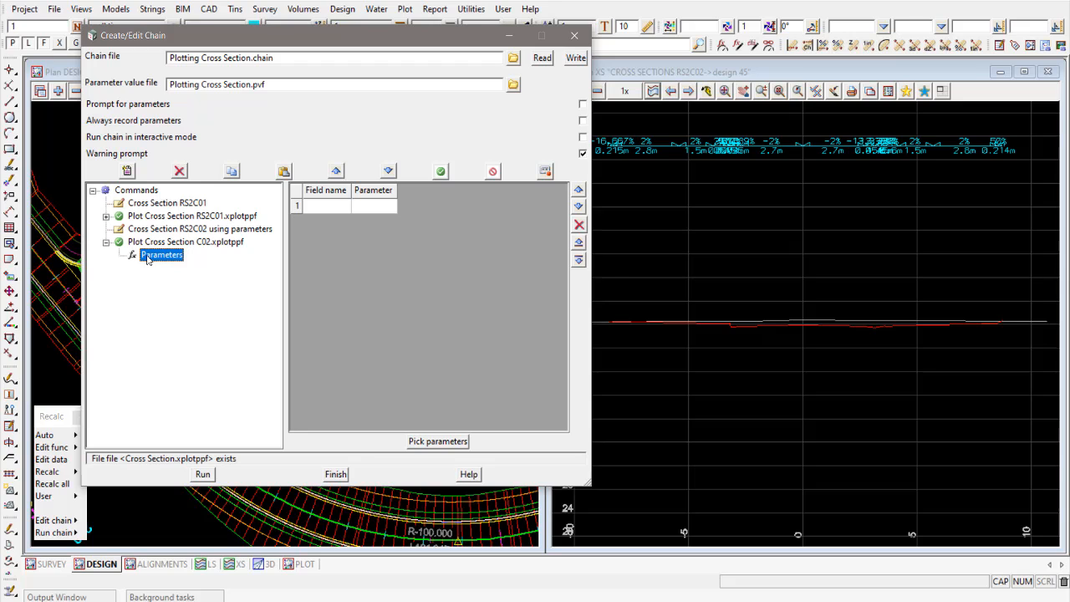
click(436, 442)
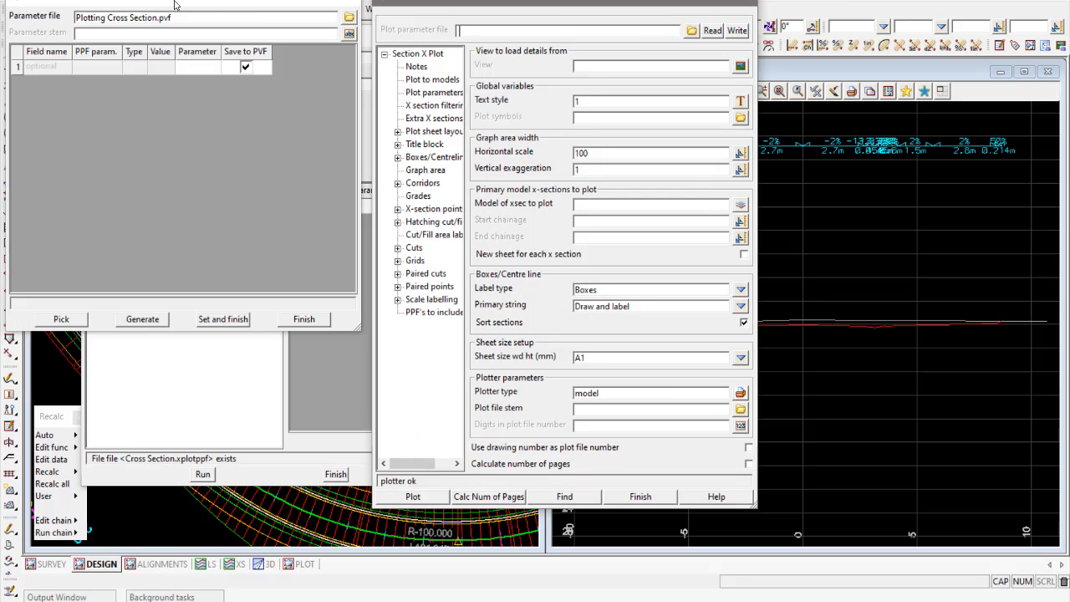
drag(176, 4, 179, 22)
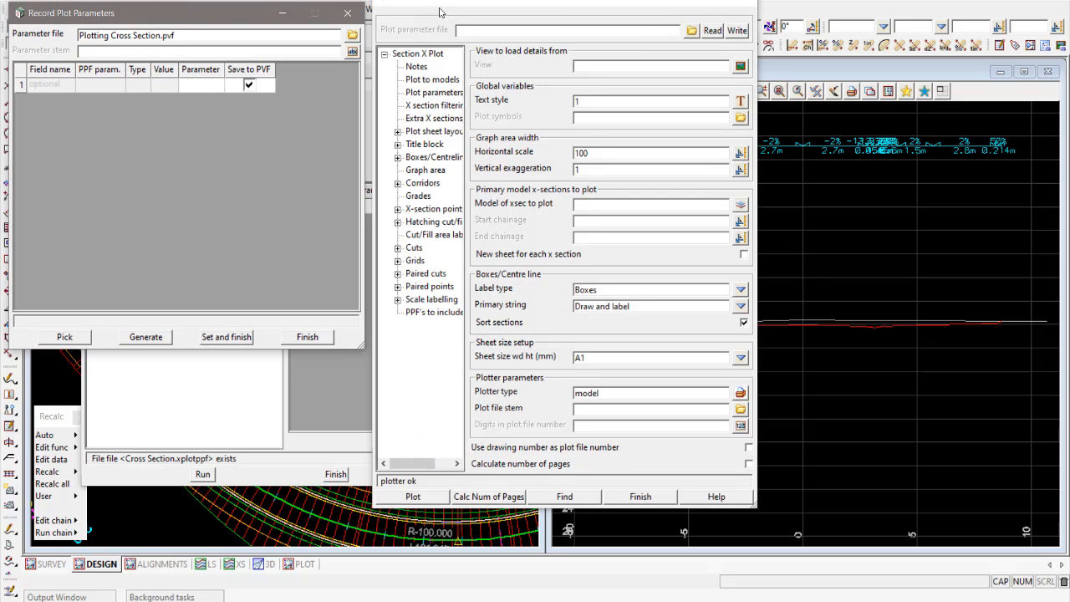
drag(441, 2, 441, 23)
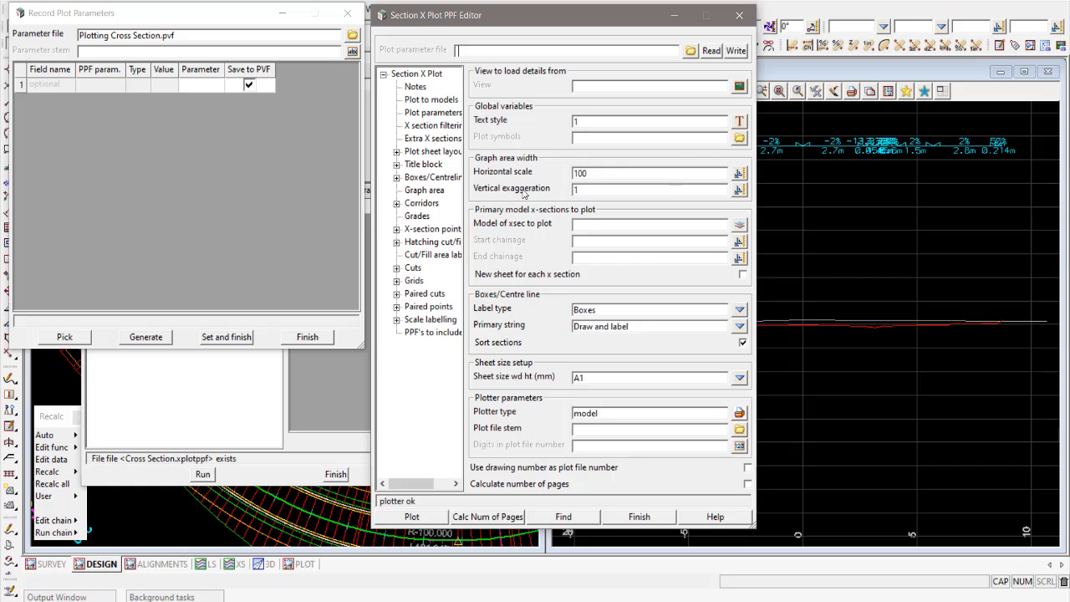
- Record the model of cross sections to plot as a plot parameter and link it to Cross Section C02
click(64, 337)
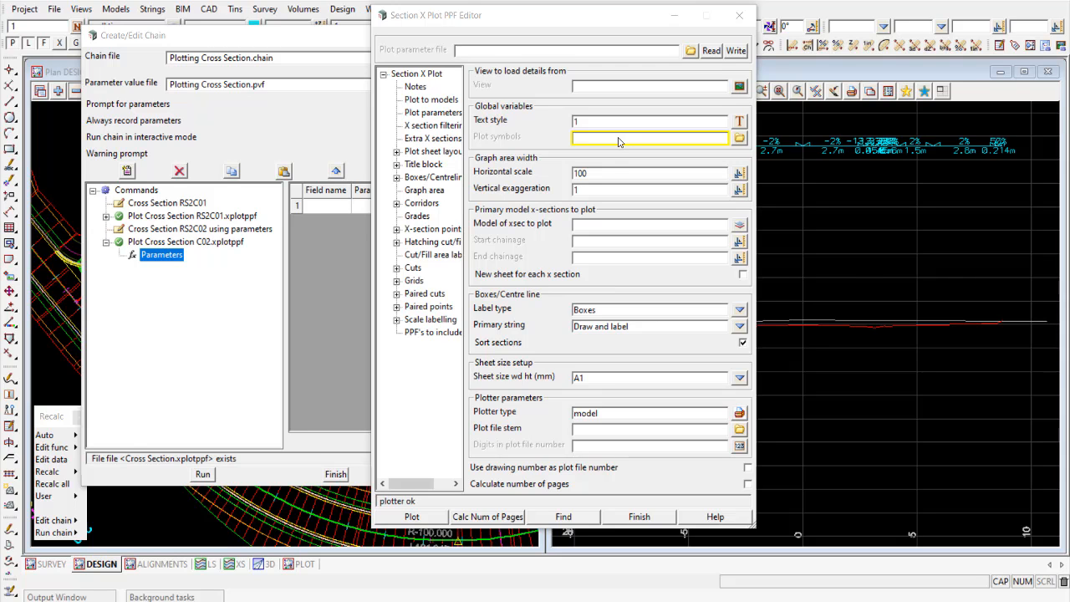
click(610, 227)
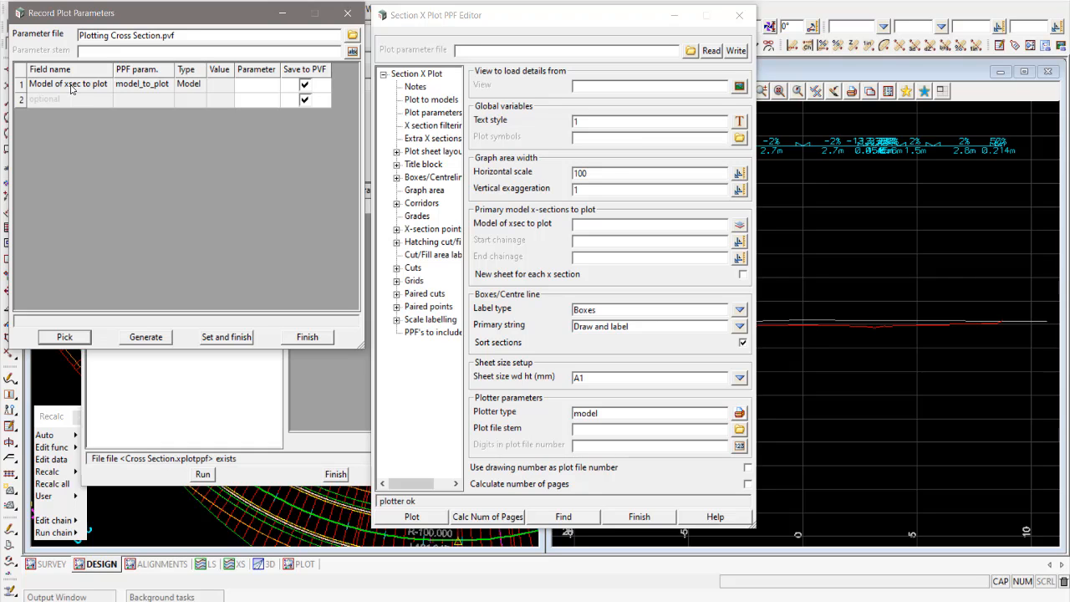
double_click(258, 89)
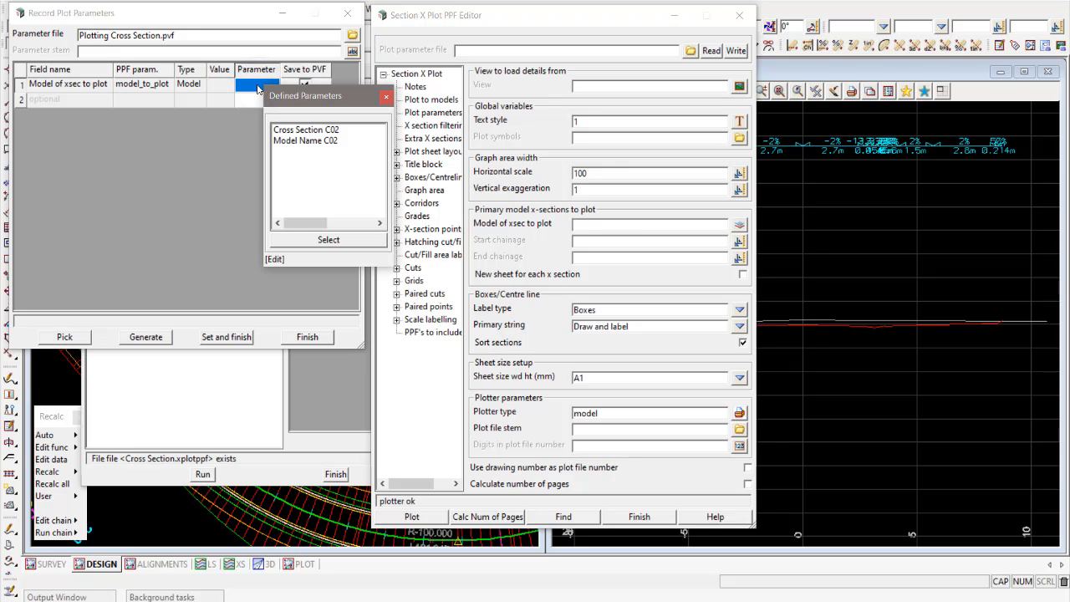
click(298, 132)
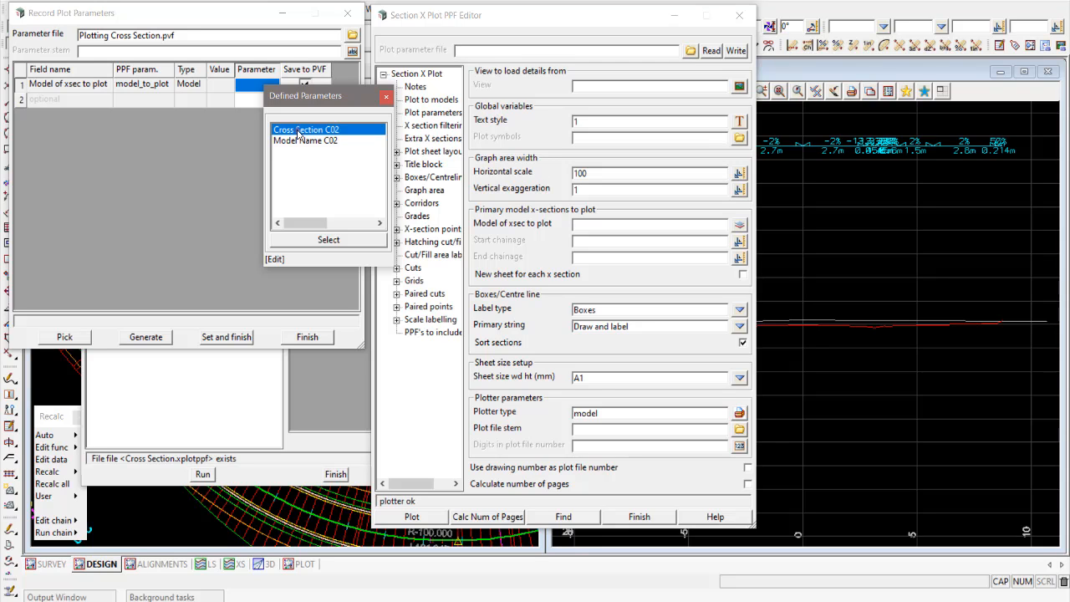
click(327, 240)
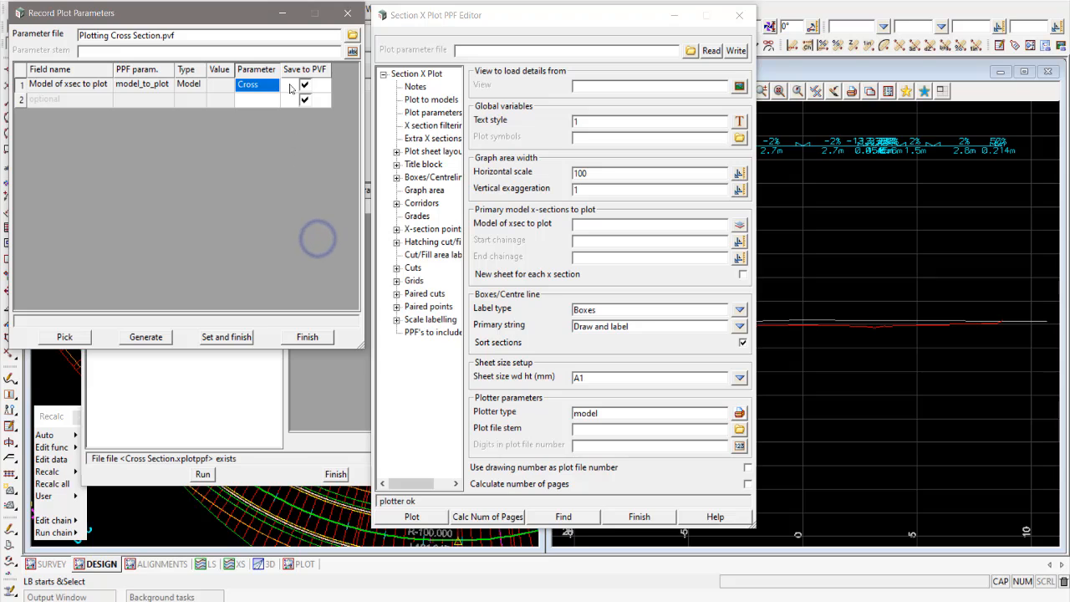
drag(281, 69, 310, 69)
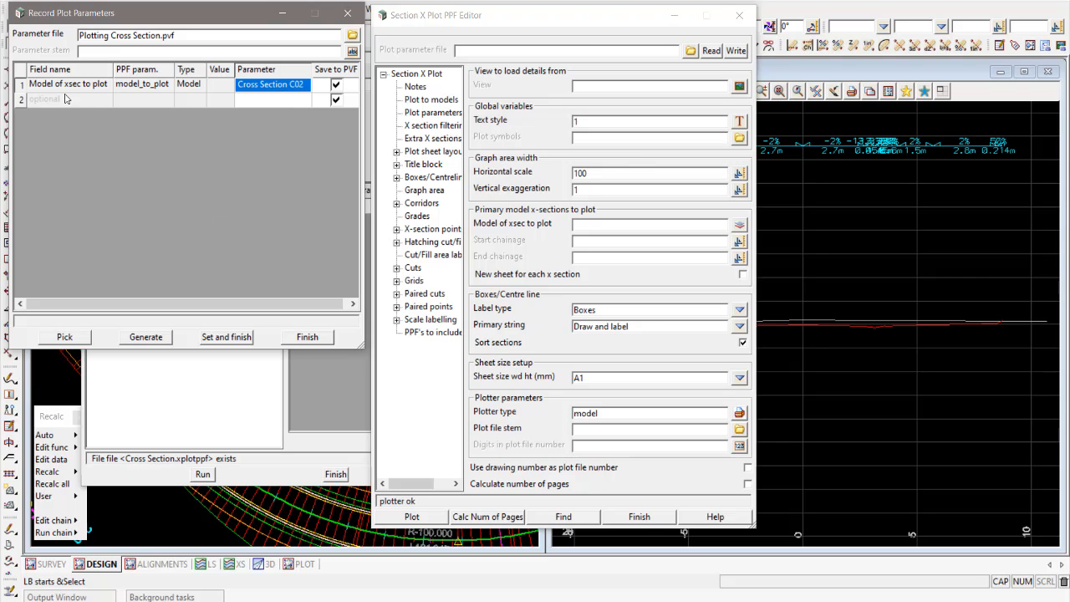
- Record the plot file stem as a second plot parameter and link it to Model Name C02
click(65, 337)
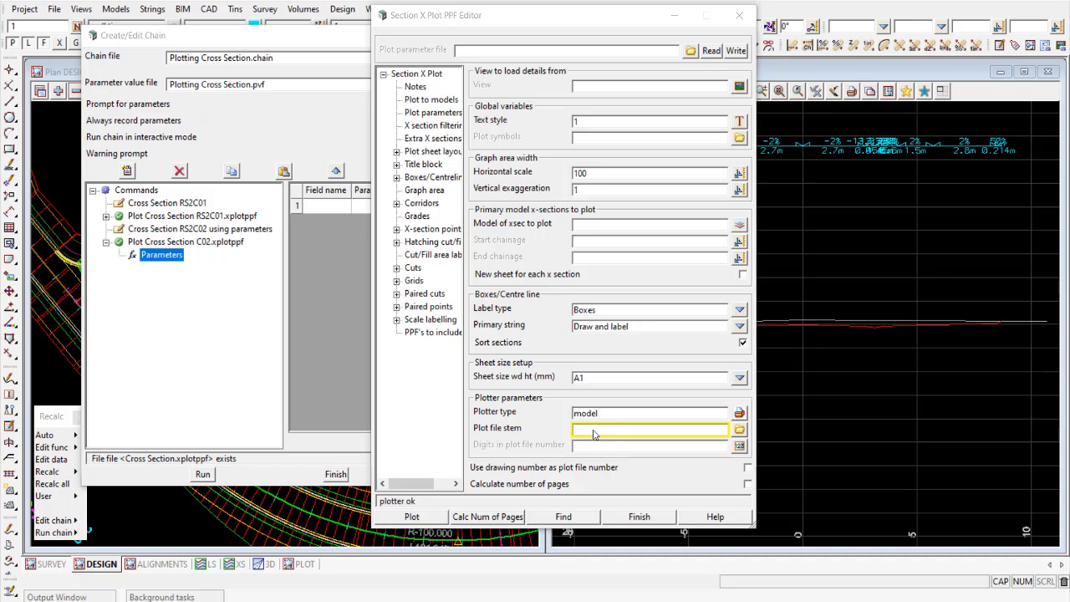
click(594, 433)
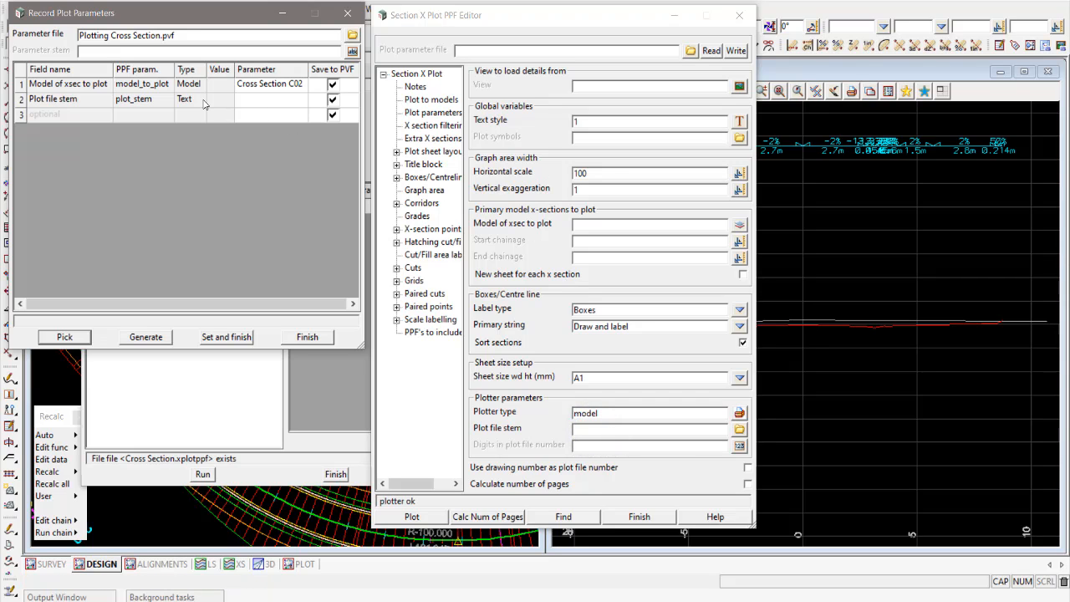
click(271, 100)
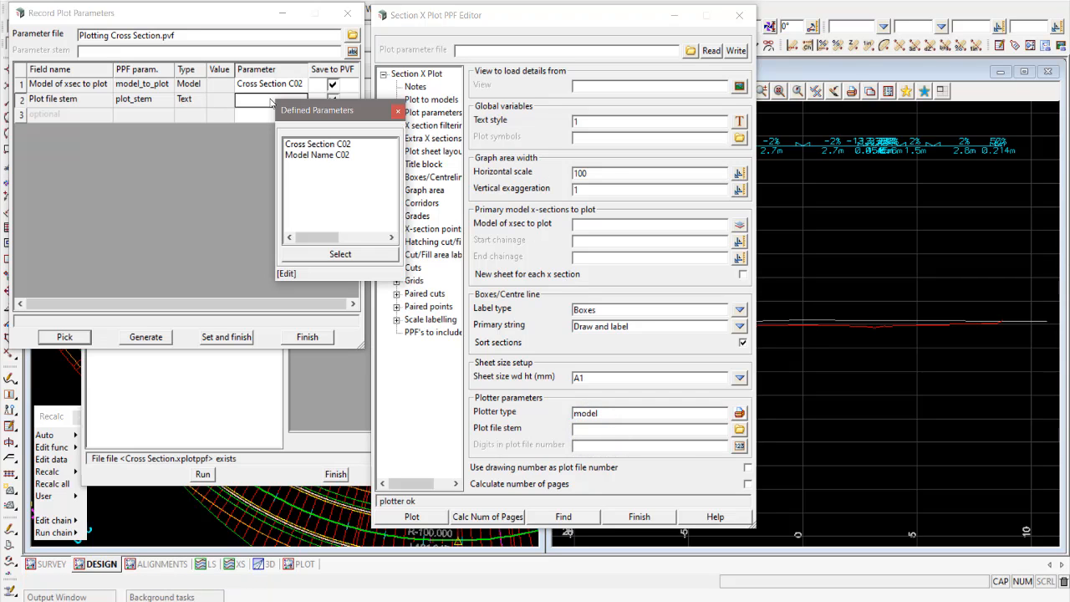
click(306, 155)
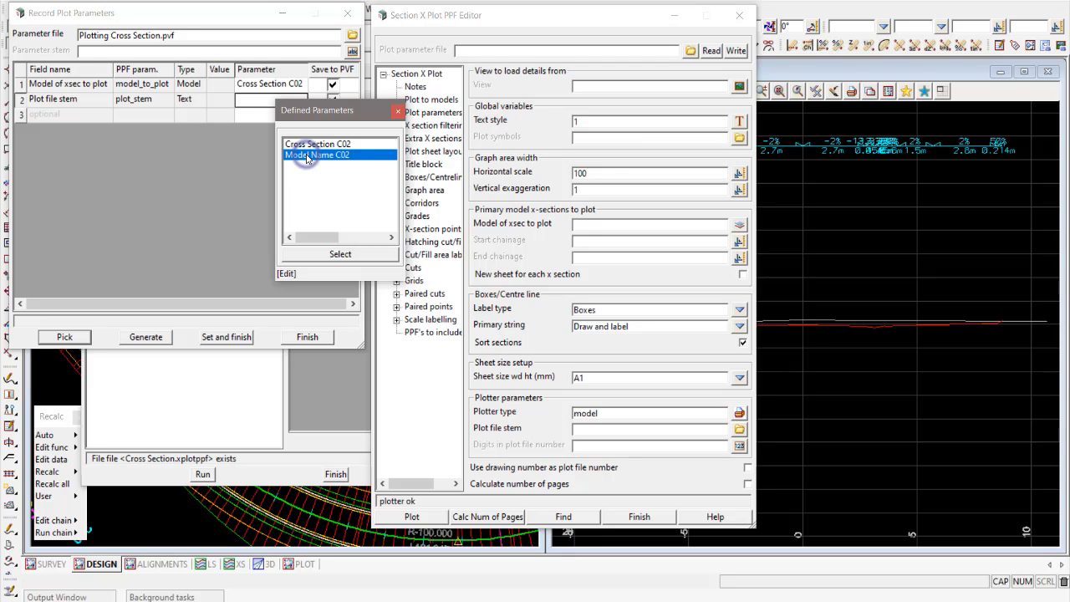
click(339, 255)
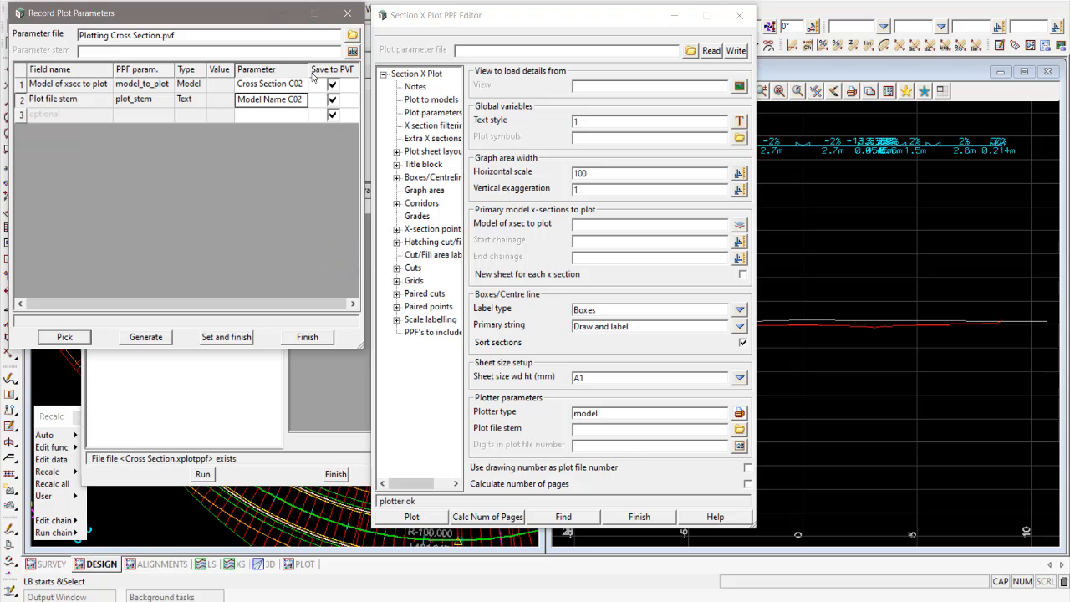
drag(308, 73, 315, 72)
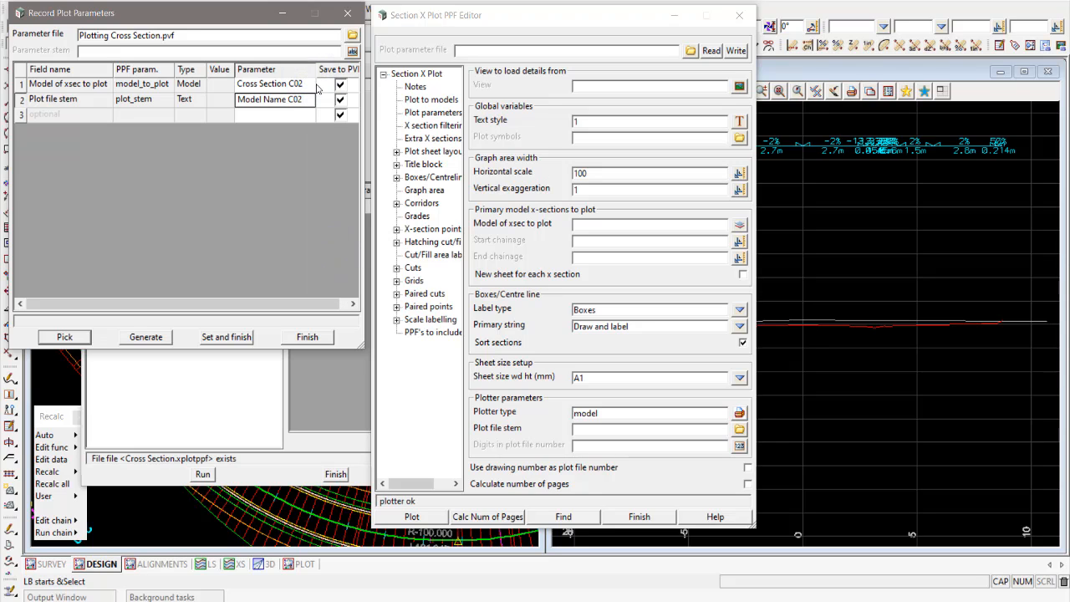
- Set the recorded parameters, keeping the original values for the duplicate names, and replace the saved Plotting Cross Section.chain
click(224, 339)
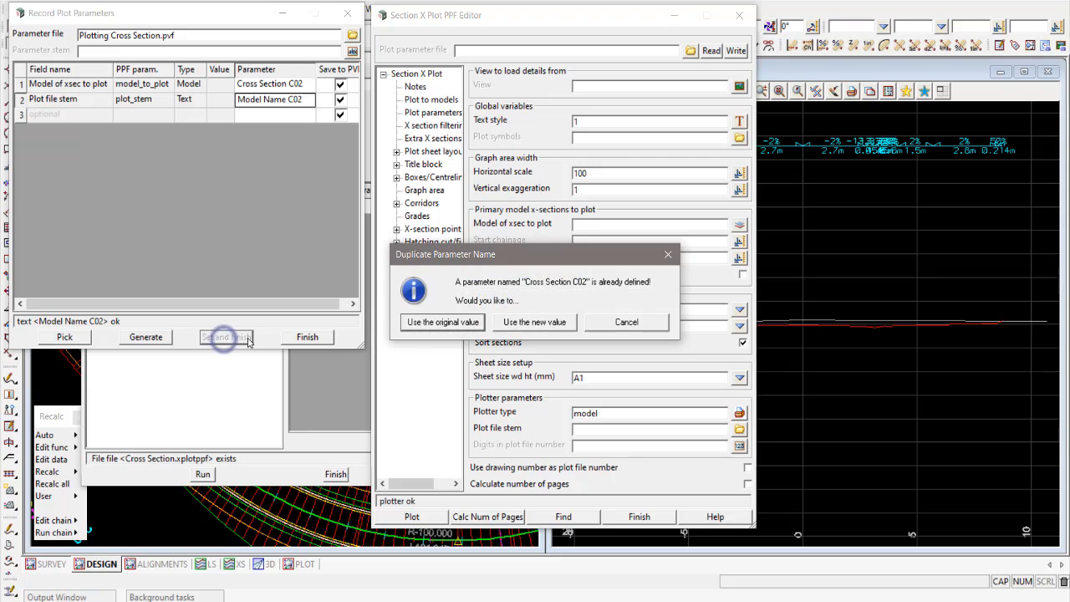
click(444, 323)
click(443, 327)
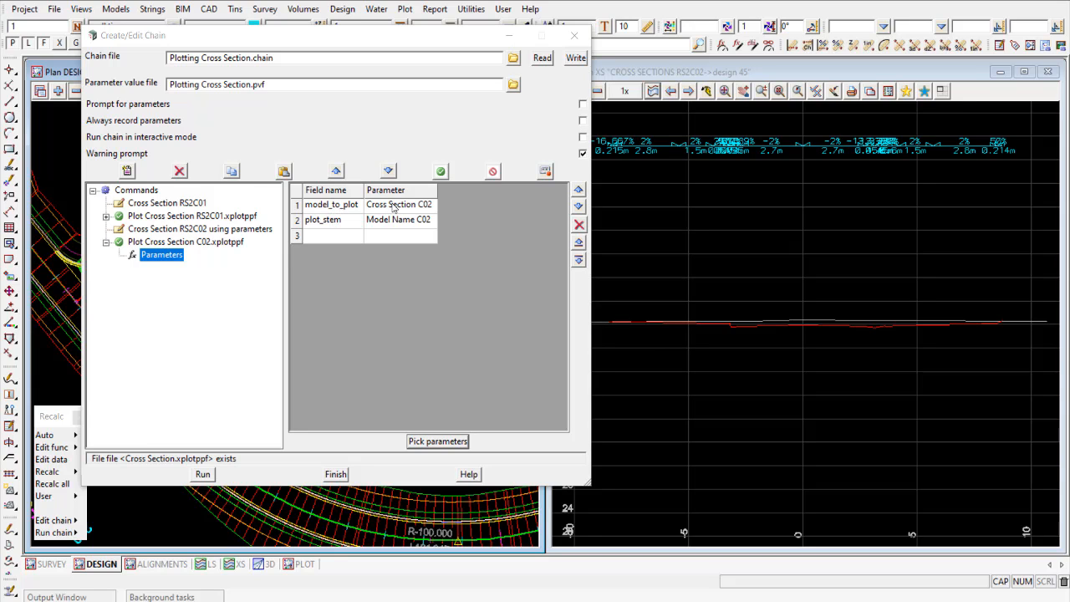
click(576, 58)
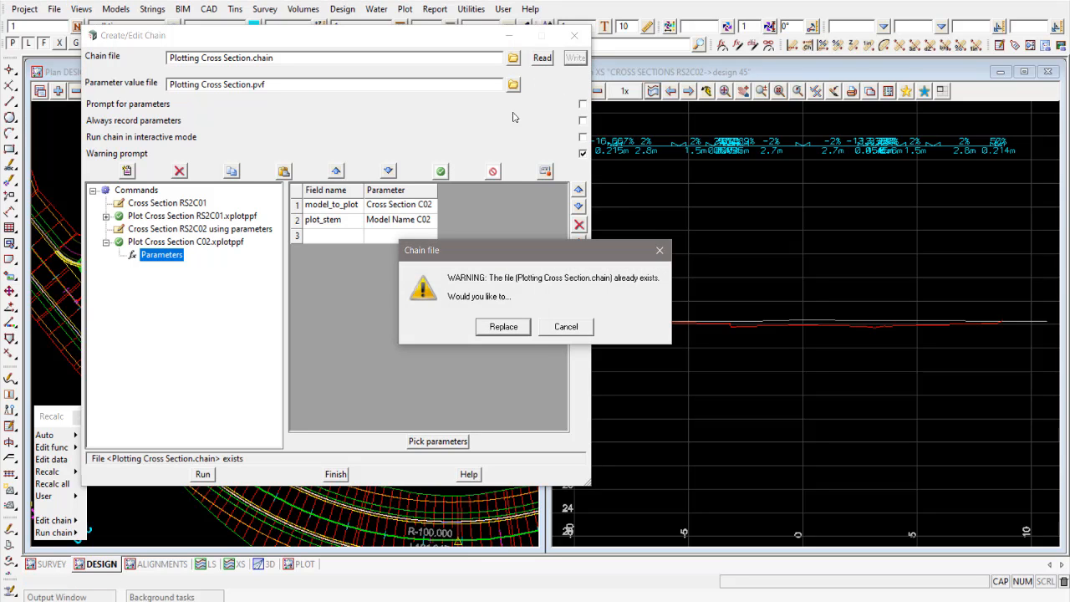
click(503, 326)
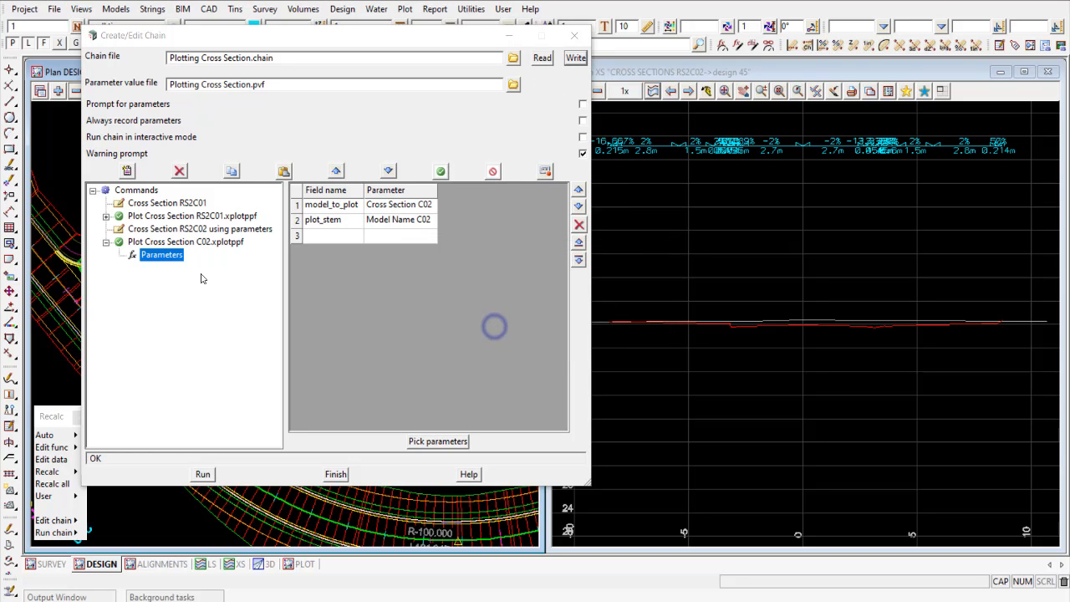
- Execute only the Plot Cross Section C02.xplotppf command from the chain
click(106, 243)
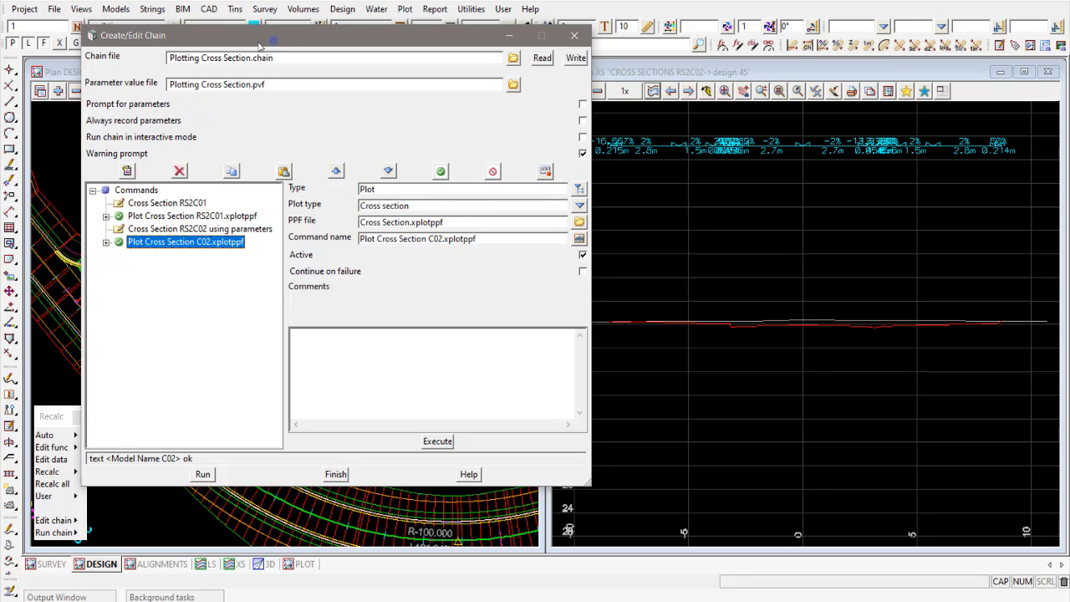
drag(274, 37, 254, 39)
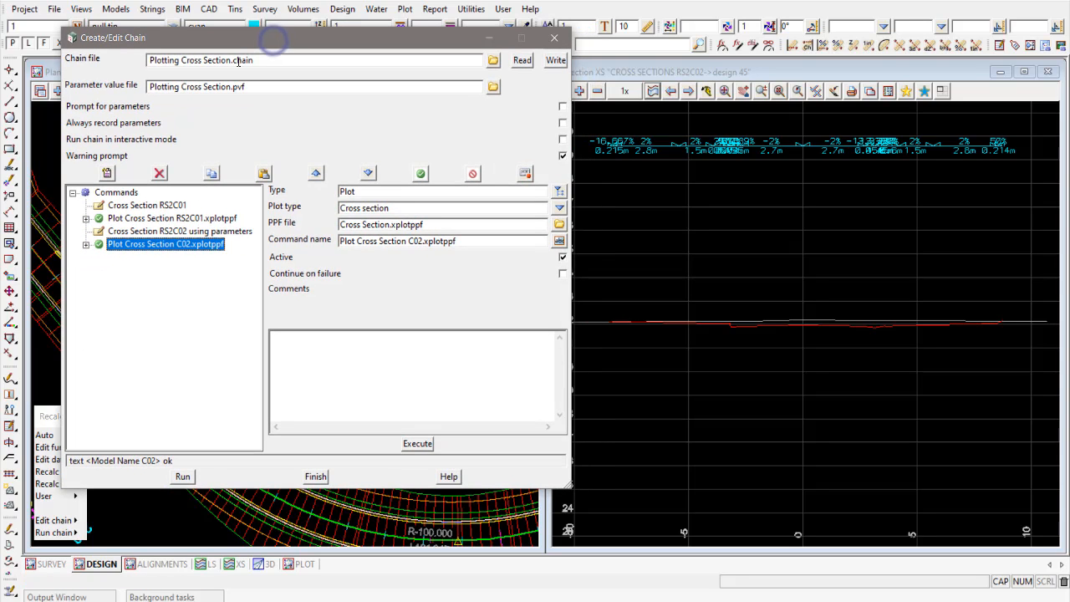
click(419, 443)
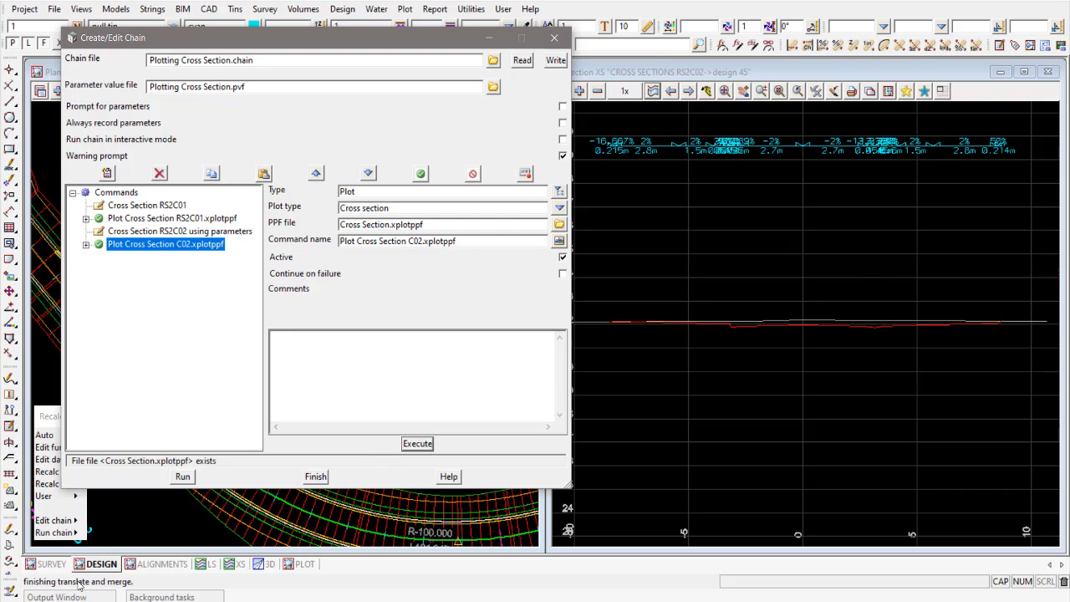
mouse_move(76, 532)
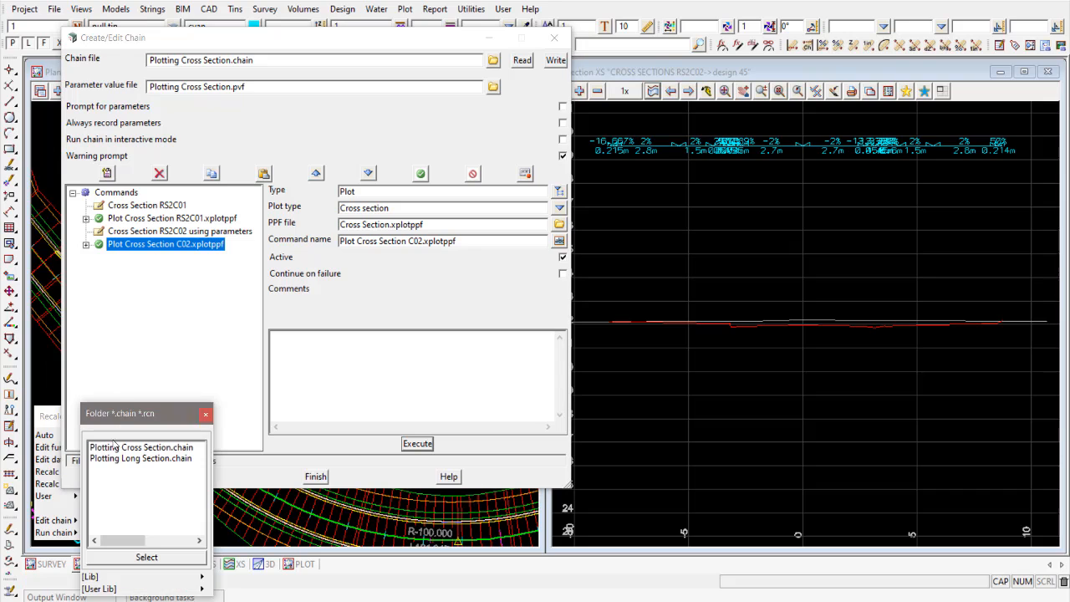
mouse_move(201, 577)
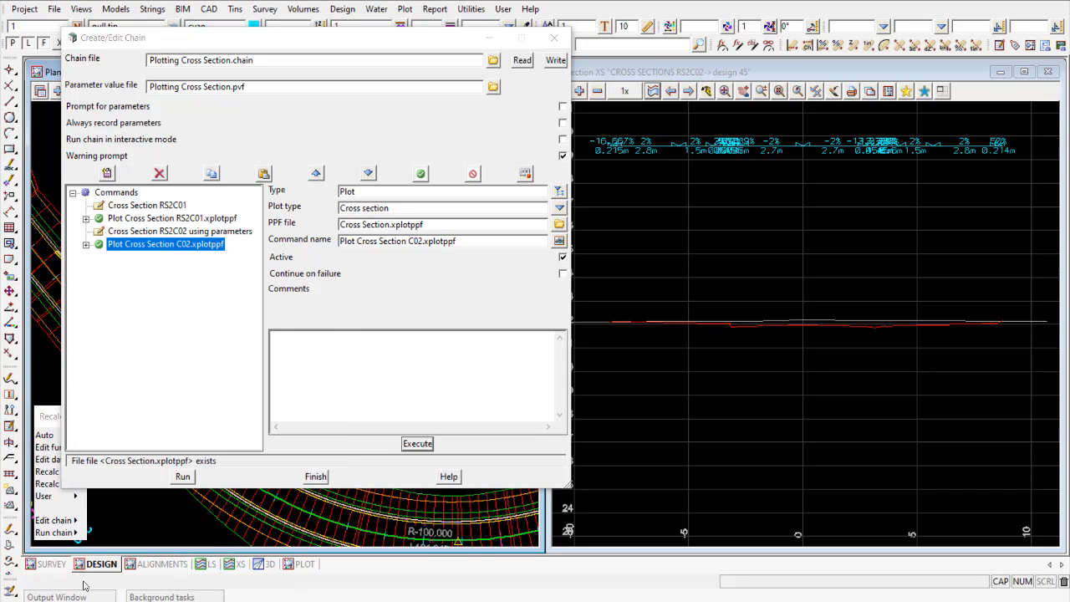
- Replace the model shown in the PLOT plan view with PLOT XS RS2C02 001 and inspect the plotted sections
click(302, 565)
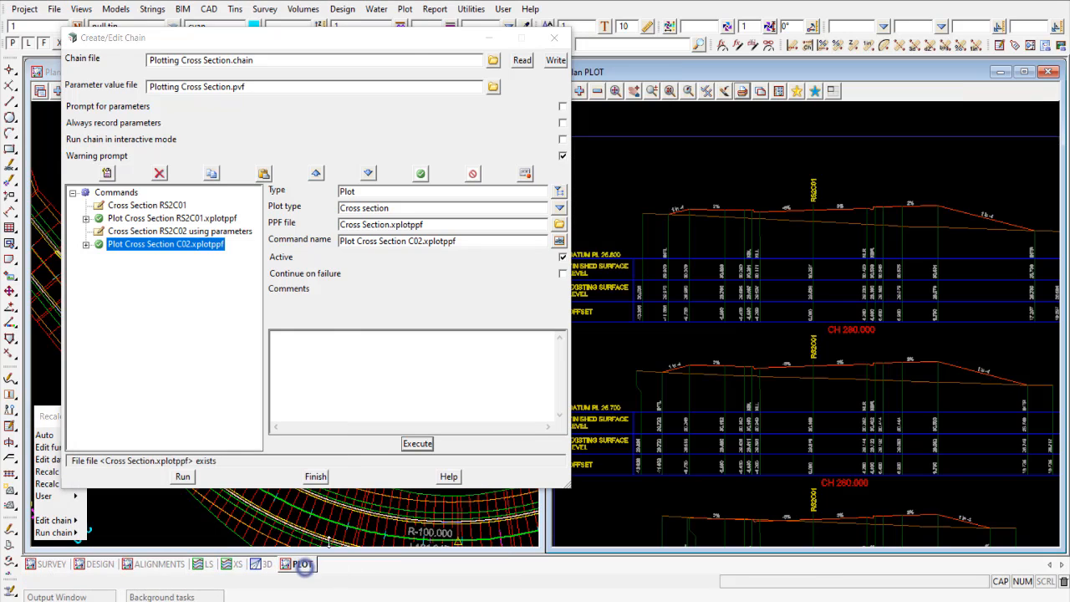
mouse_move(401, 42)
mouse_down()
mouse_move(341, 46)
mouse_move(394, 44)
mouse_up()
click(596, 91)
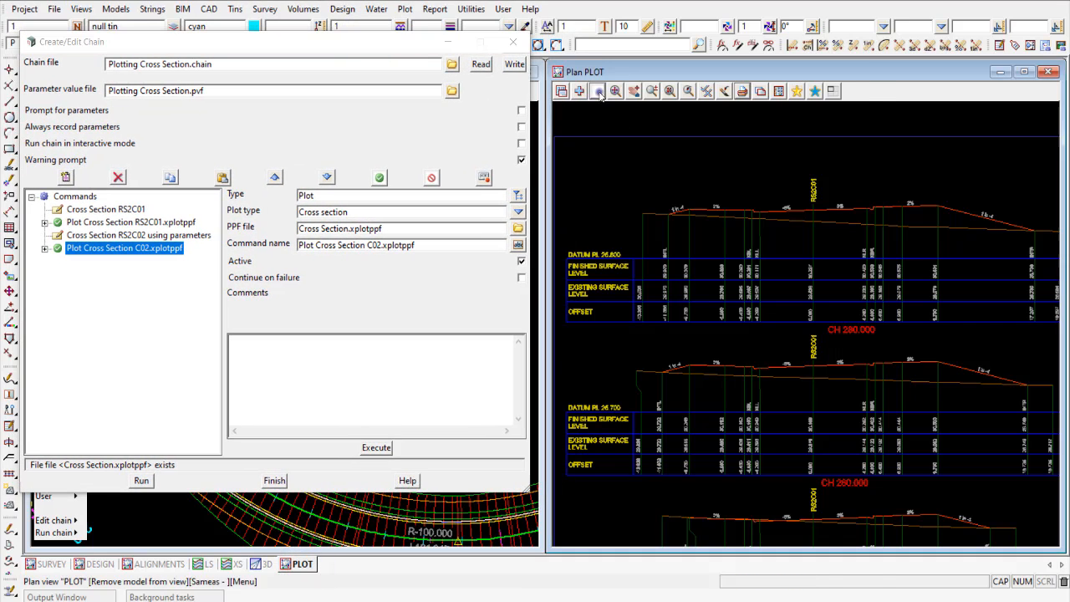
double_click(660, 127)
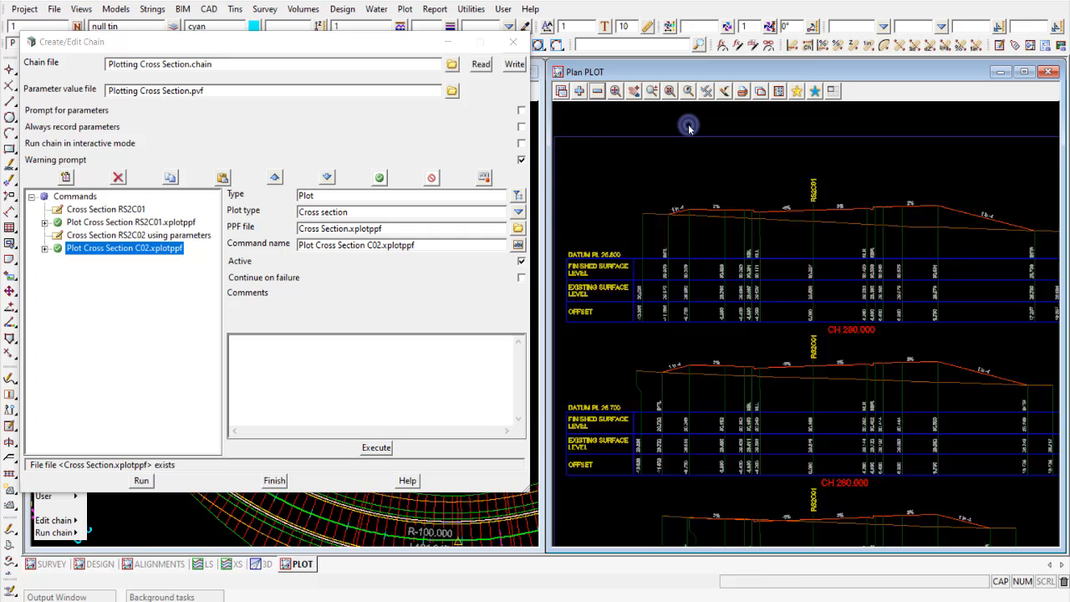
click(578, 90)
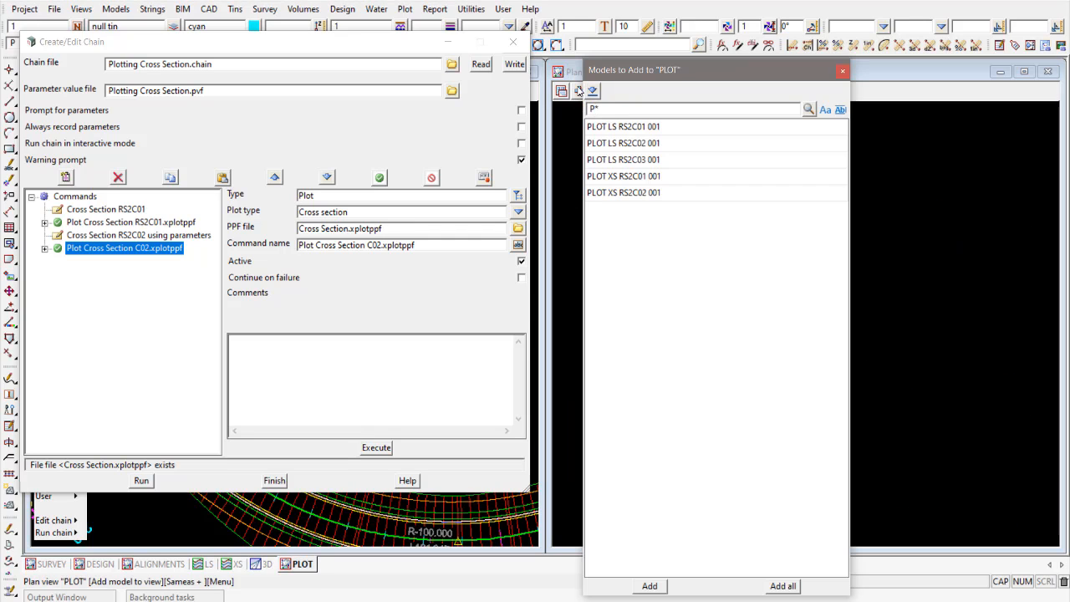
text(P*)
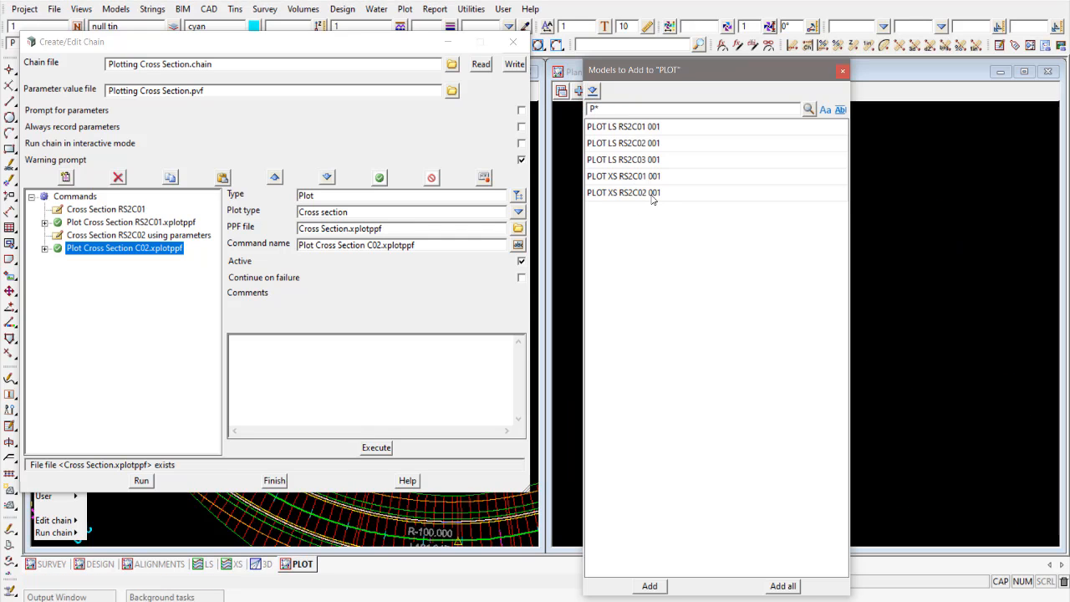
double_click(651, 194)
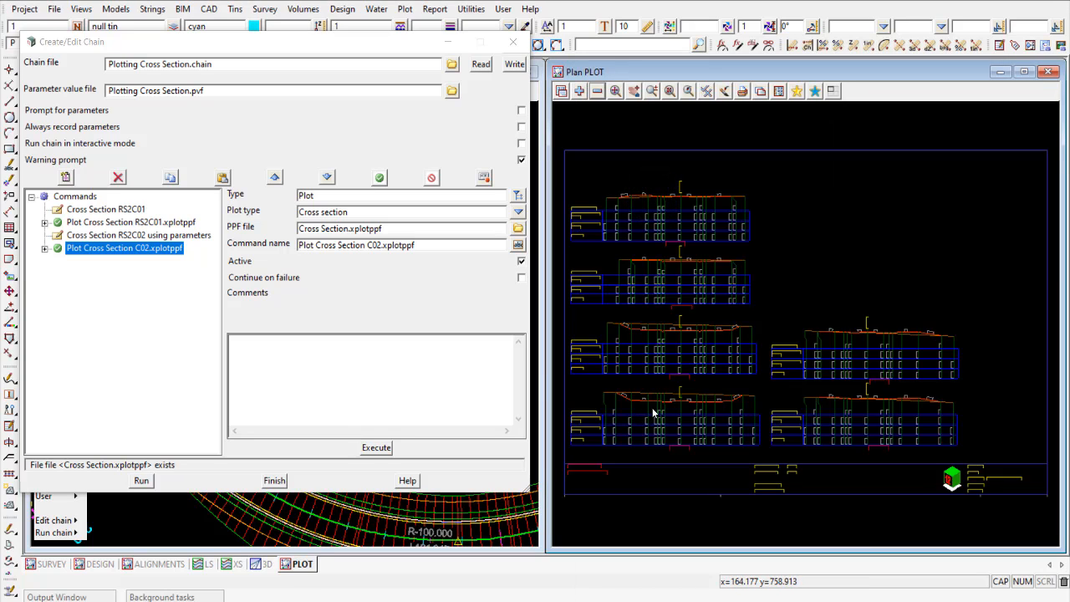
scroll(624, 406, up, 3)
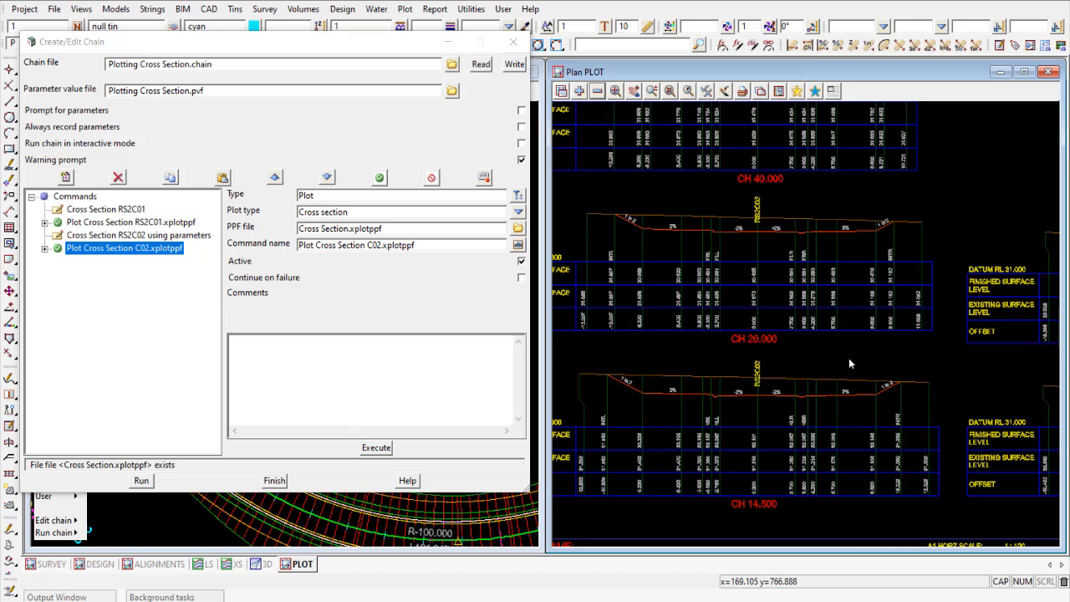
scroll(849, 363, down, 2)
scroll(592, 428, up, 4)
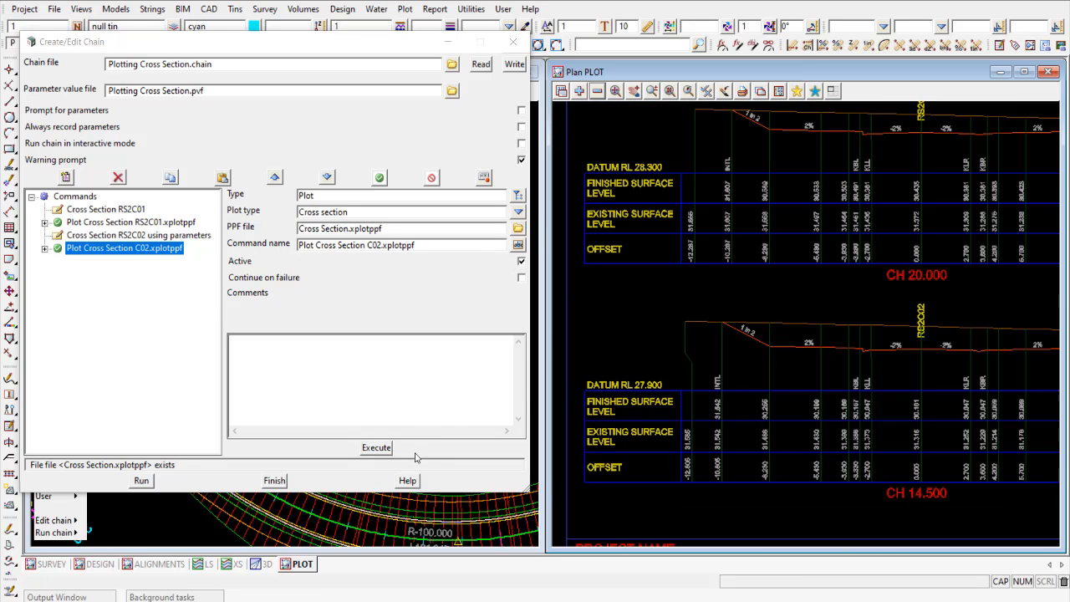
- Execute the Plot Cross Section C02 command again and review its linked field parameters
click(376, 448)
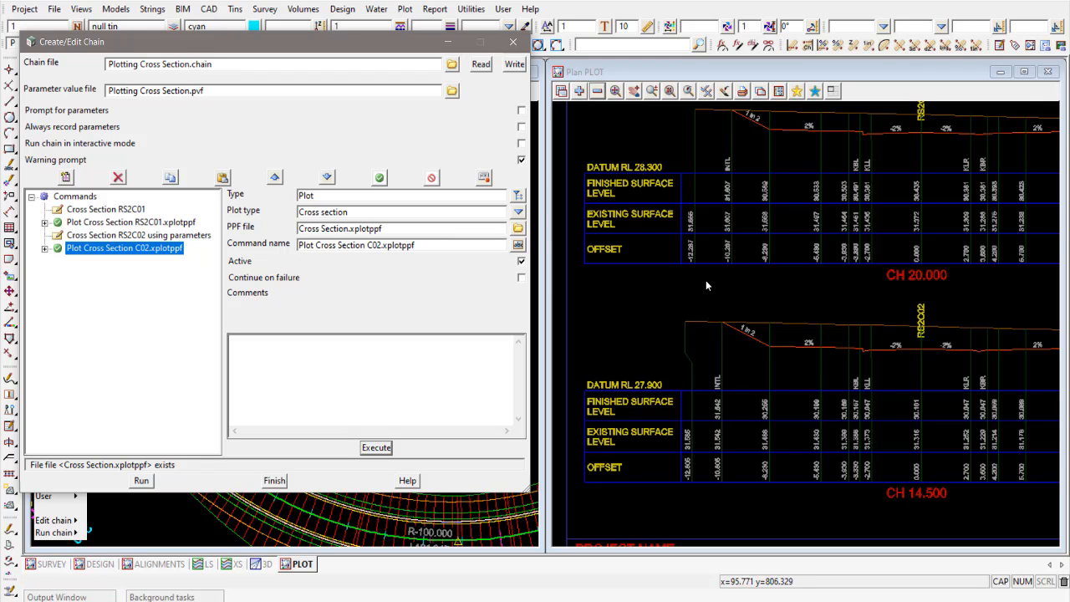
click(44, 248)
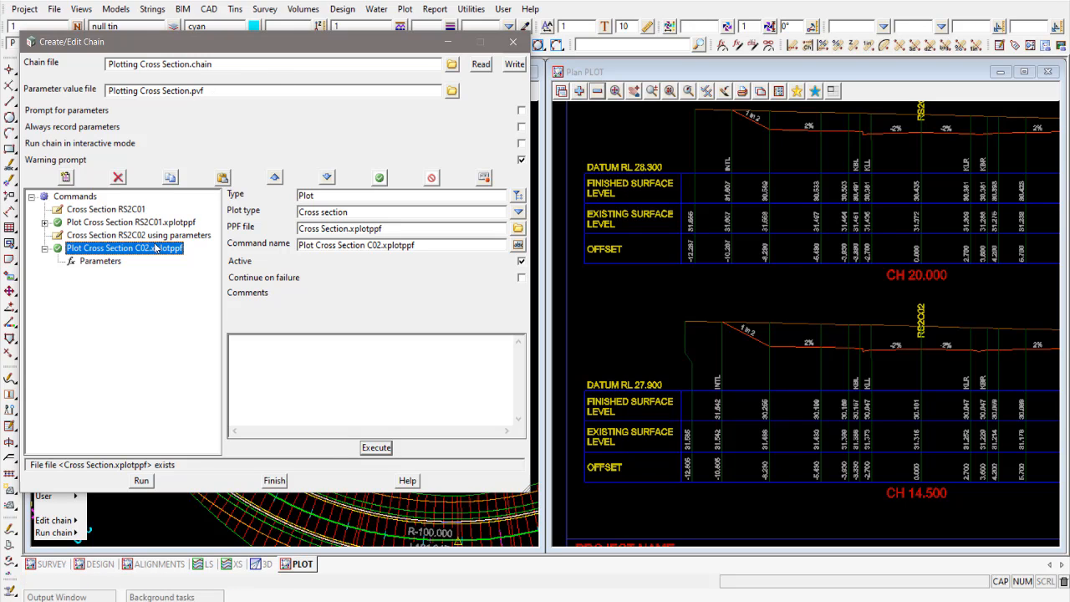
click(102, 261)
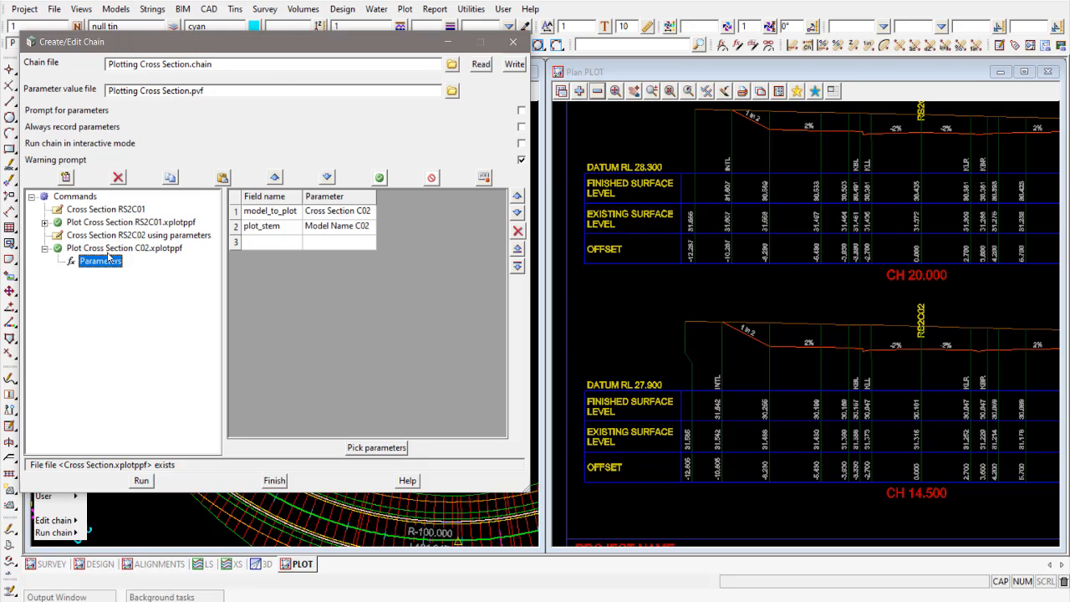
click(44, 249)
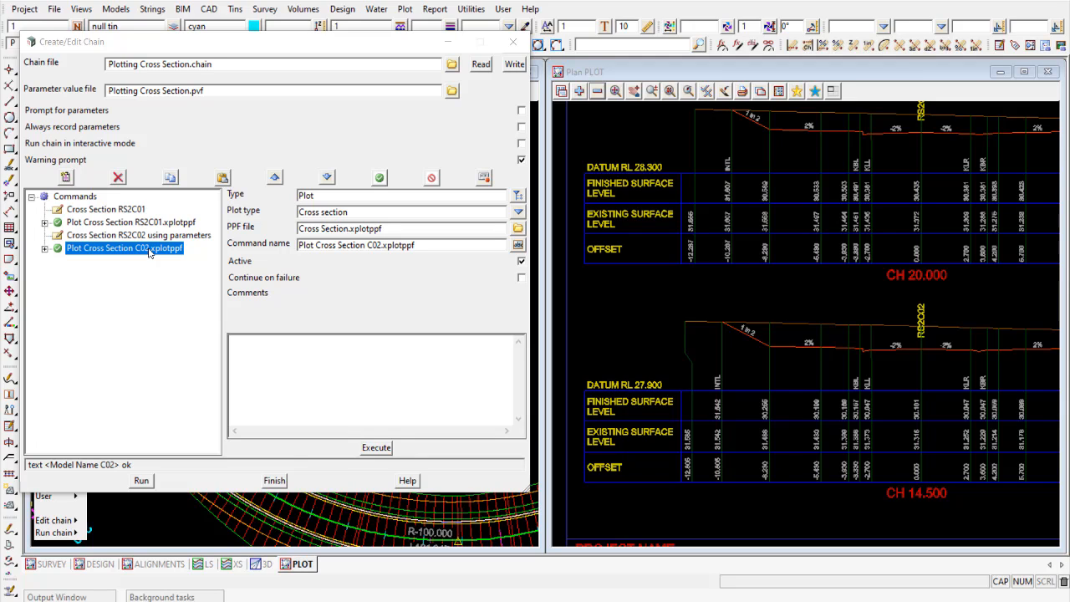
- Duplicate the Plot Cross Section C02.xplotppf command and rename the copy Plot Cross Section C03.xplotppf
click(170, 177)
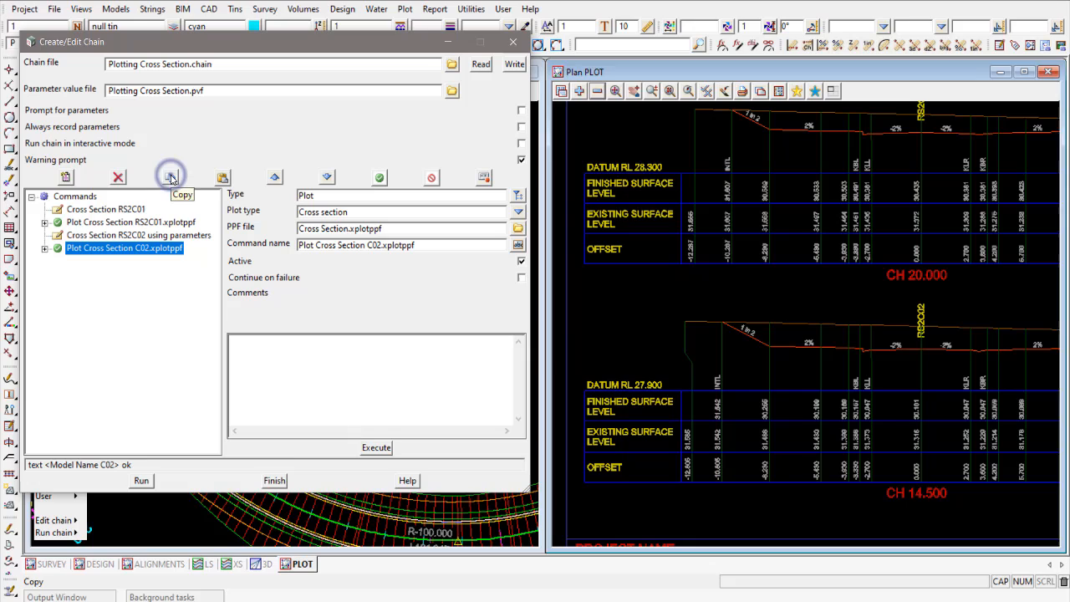
click(223, 177)
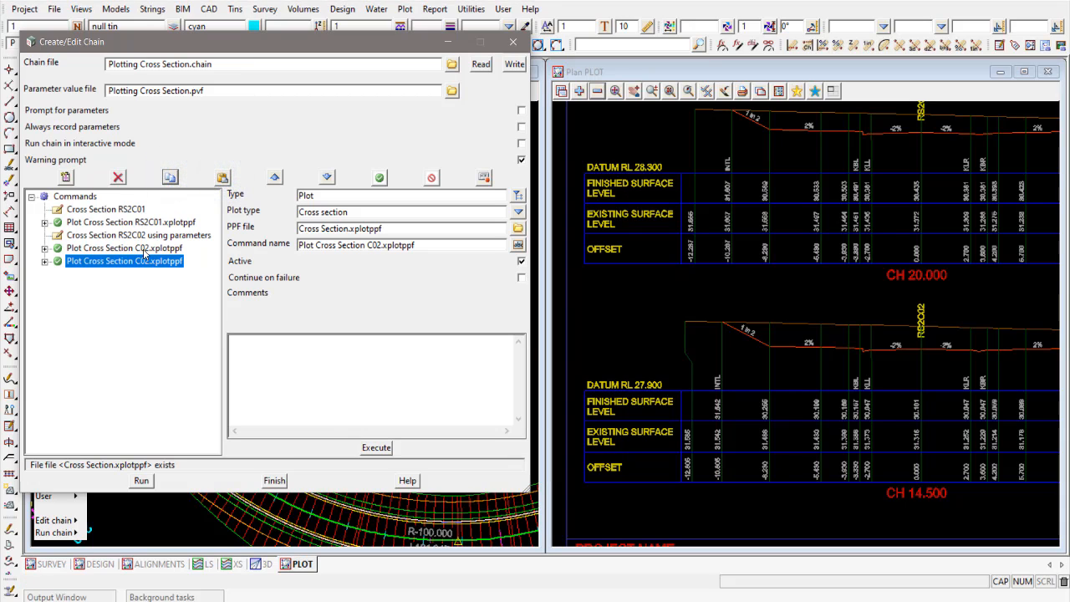
click(382, 245)
click(380, 245)
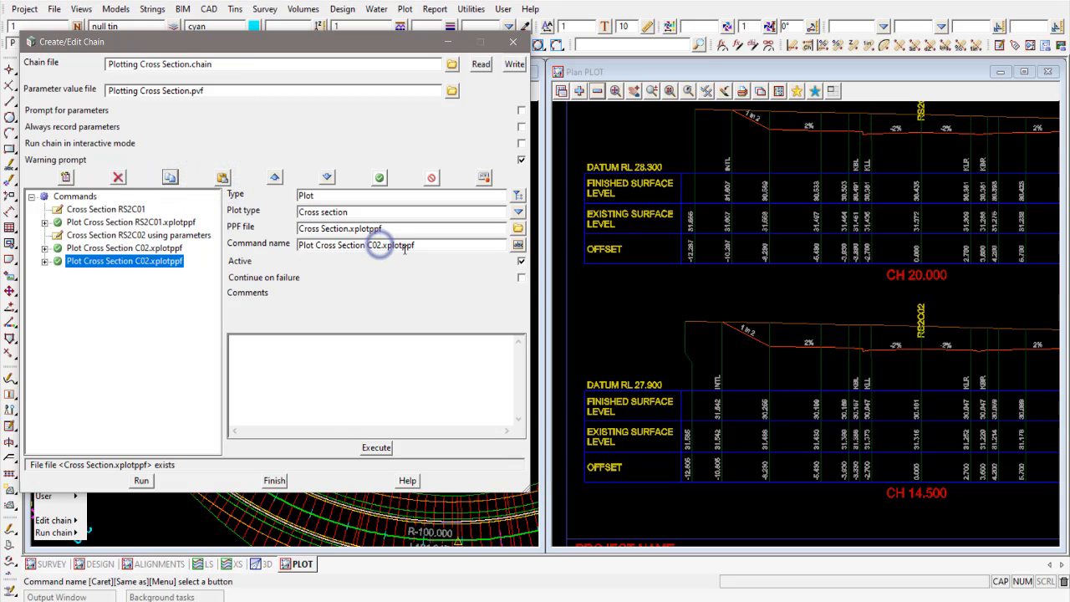
key(BackSpace)
text(3)
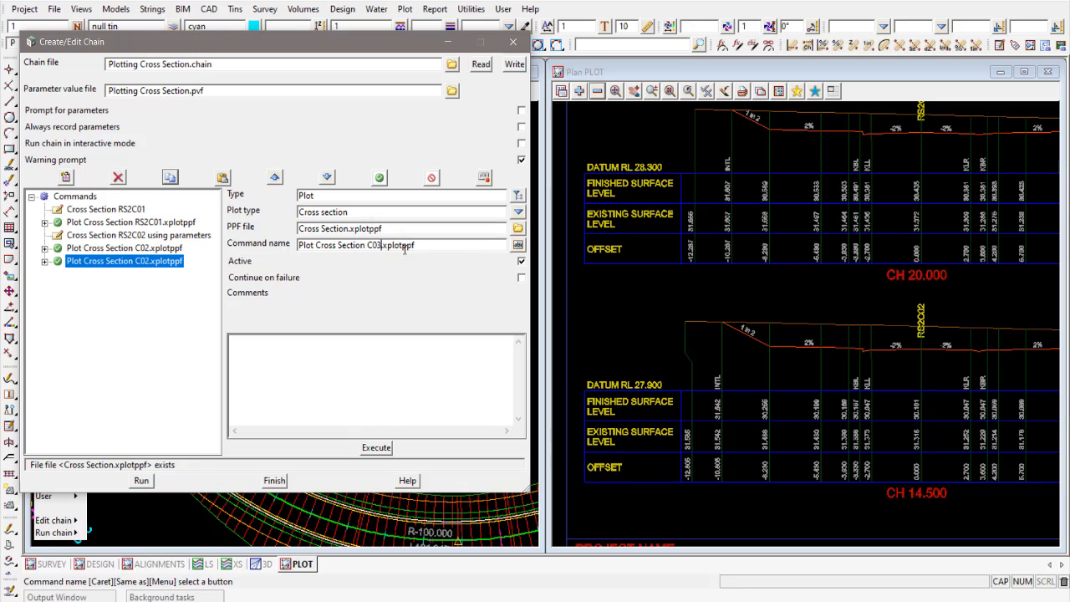
click(163, 249)
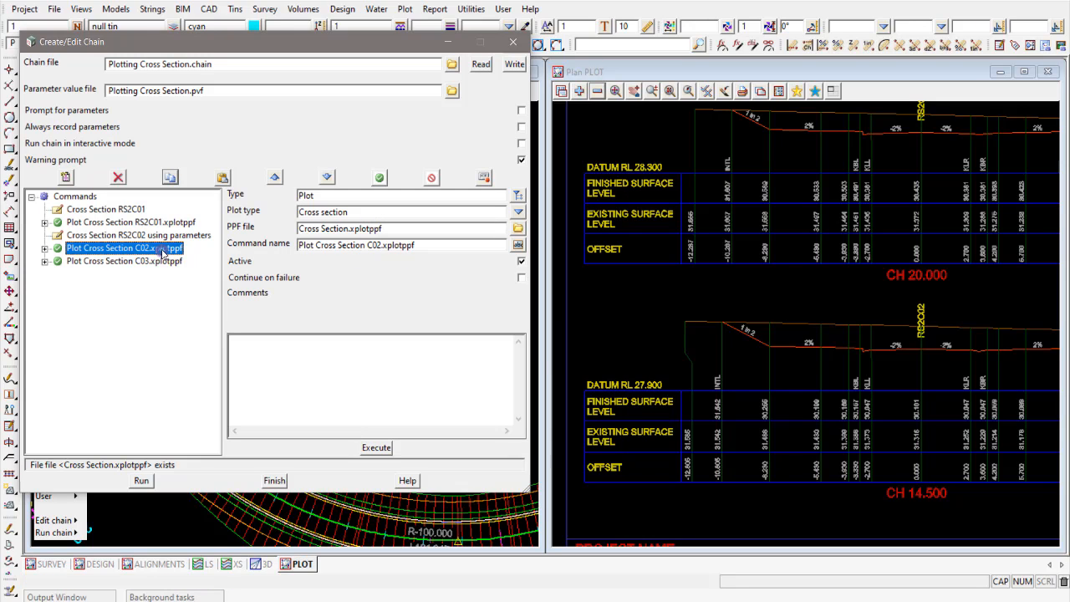
click(156, 262)
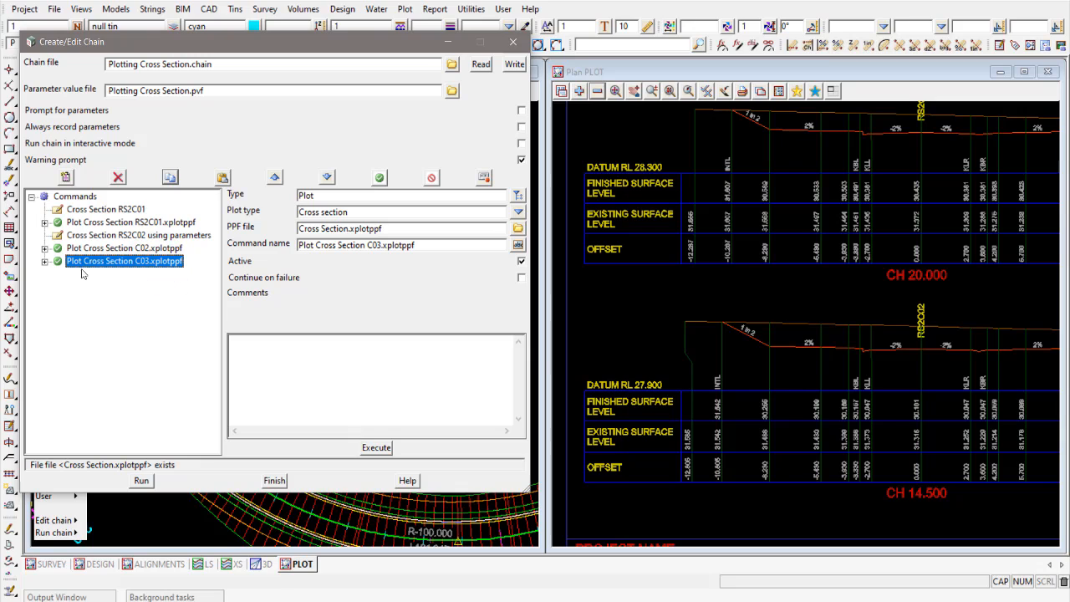
- Check the parameters linked to the C03 plot command and replace the saved Plotting Cross Section.chain
click(44, 261)
click(90, 274)
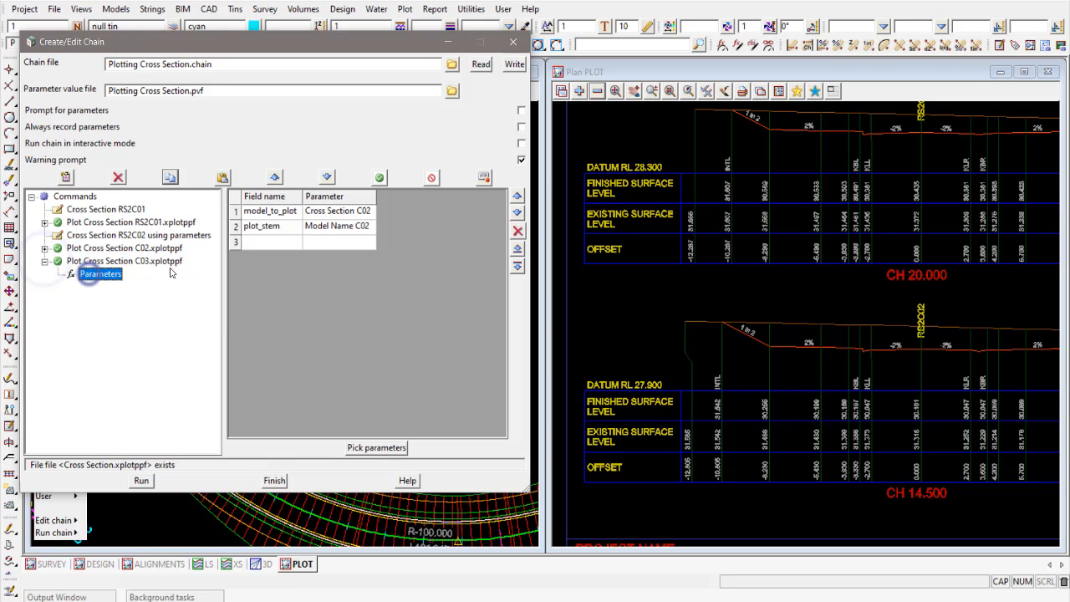
click(359, 214)
click(45, 262)
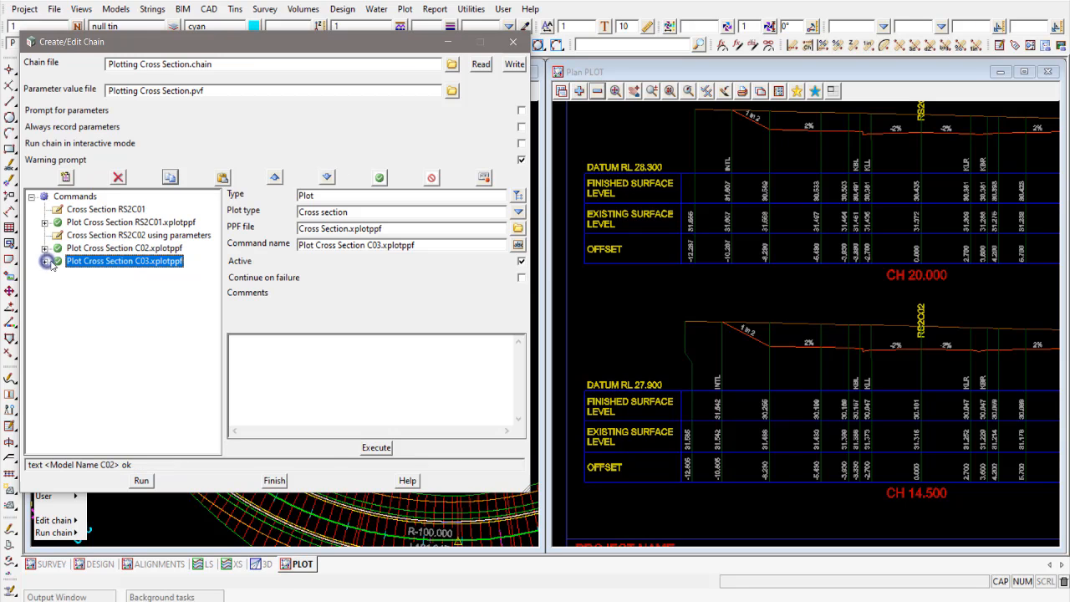
click(514, 64)
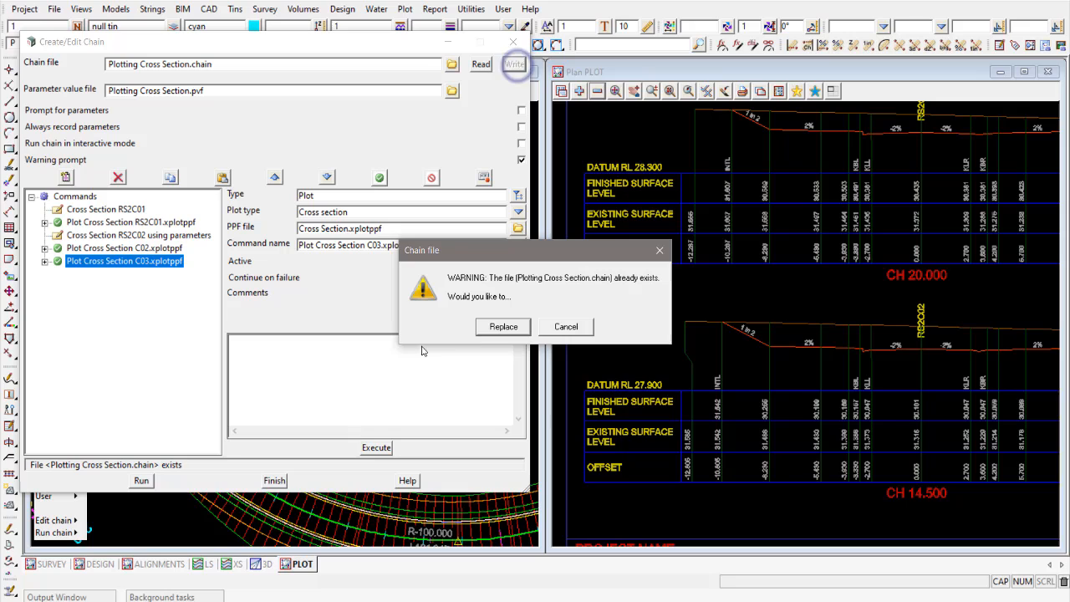
click(504, 326)
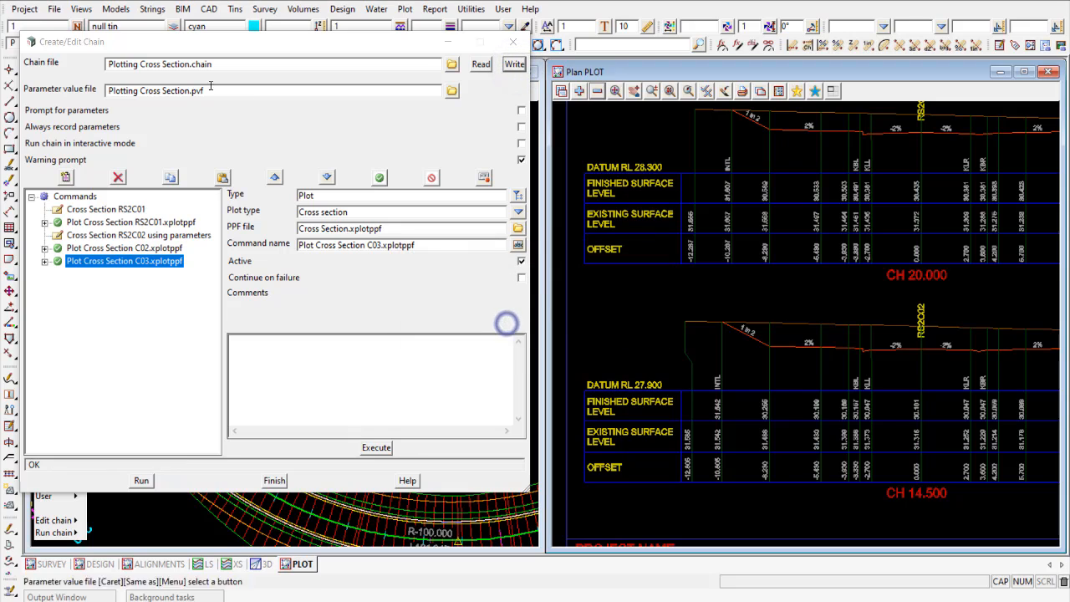
- Open Plotting Cross Section.pvf in the Chain Parameters Editor and review the Cross Section C02 and Model Name C02 parameters
click(451, 90)
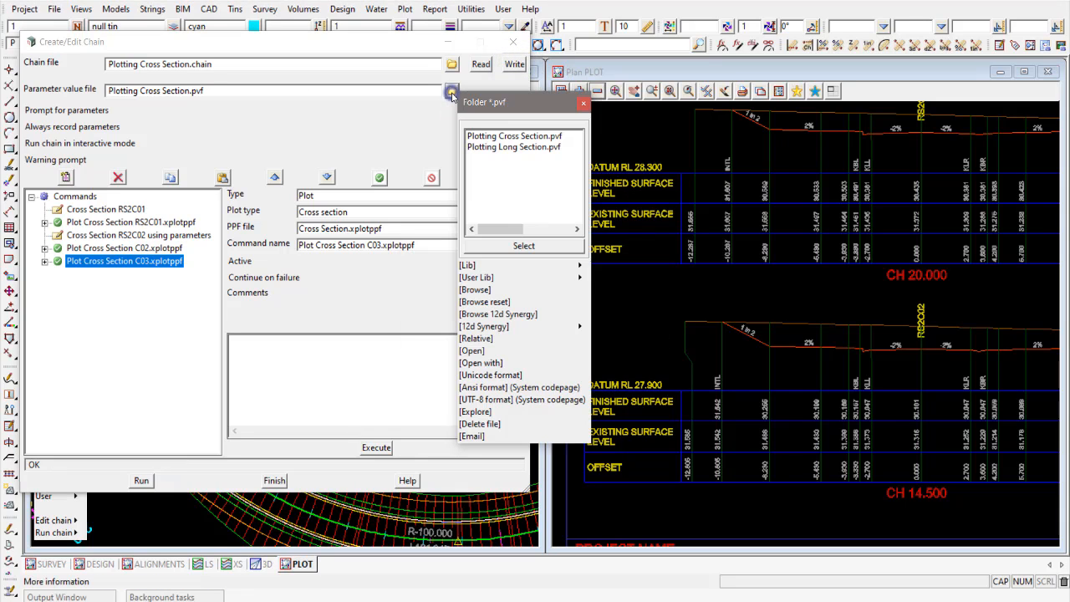
click(470, 353)
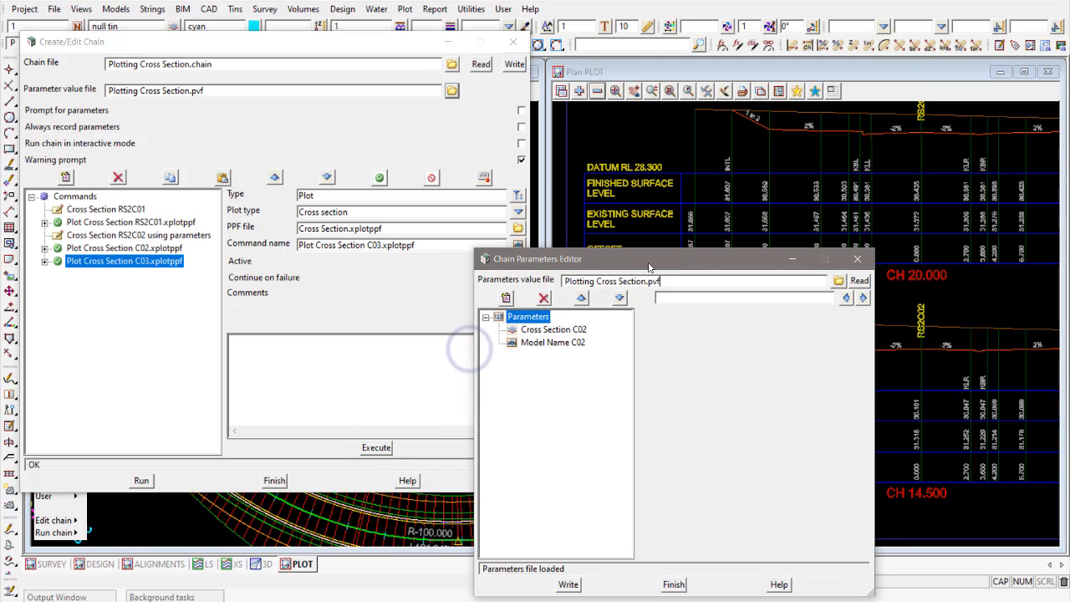
drag(636, 206, 725, 75)
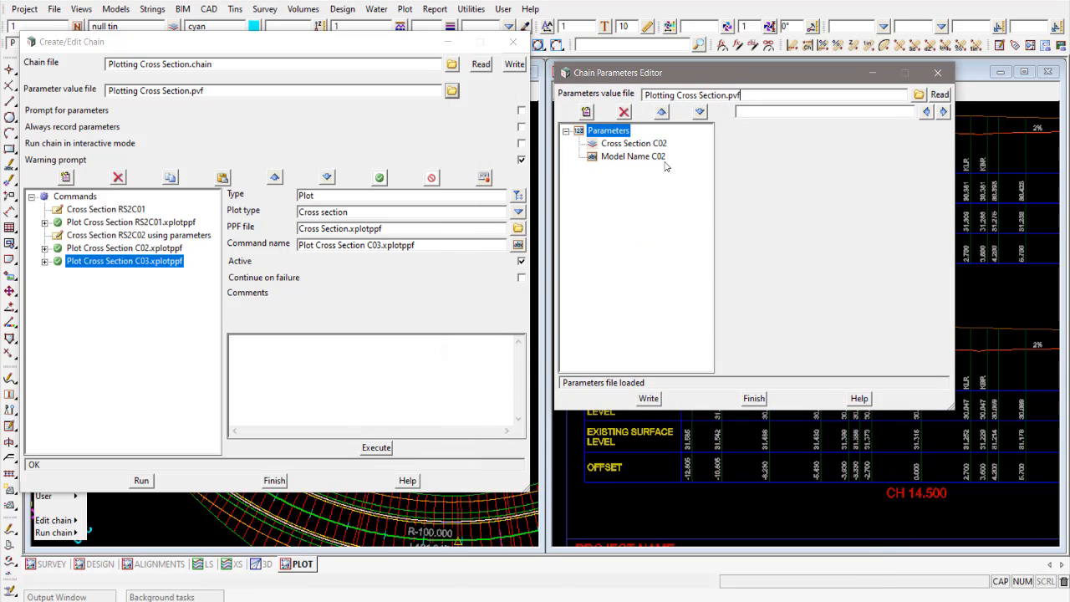
click(619, 146)
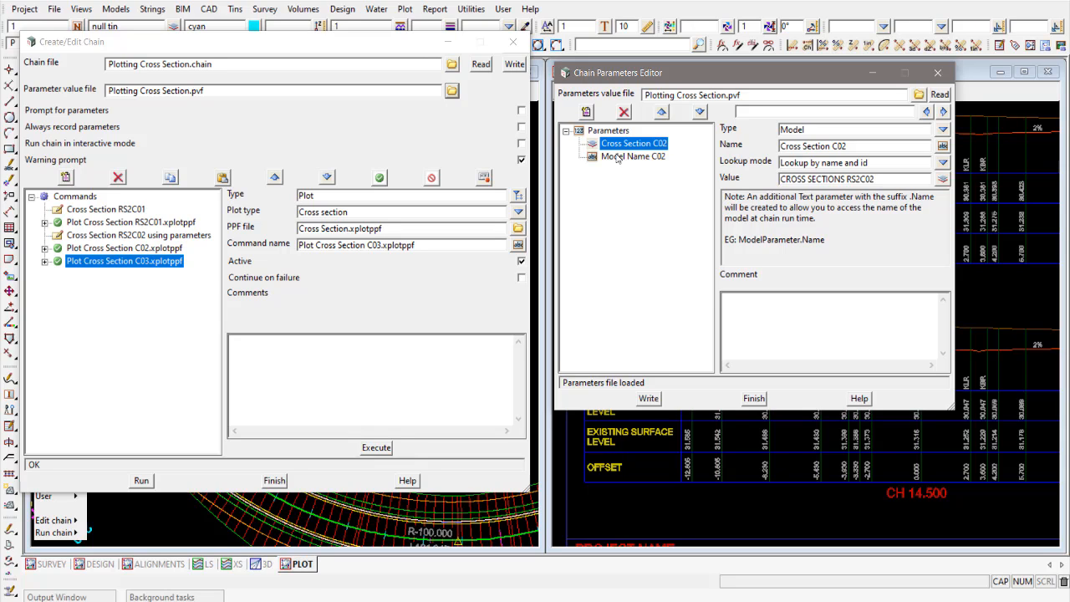
click(619, 156)
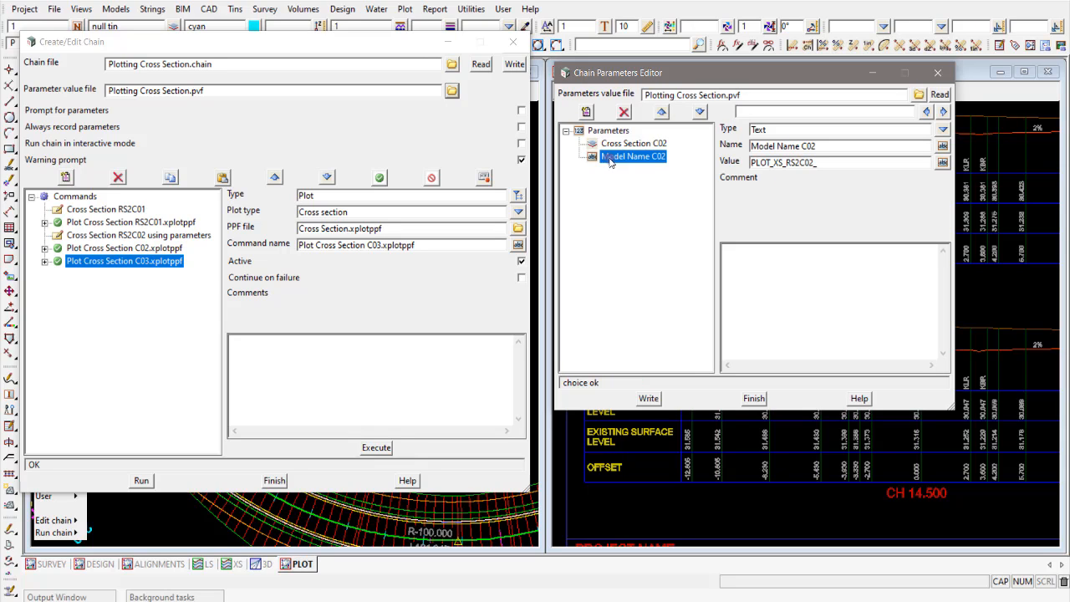
- Add a Model parameter named Cross Section C03, reusing the name of the C02 parameter
click(586, 112)
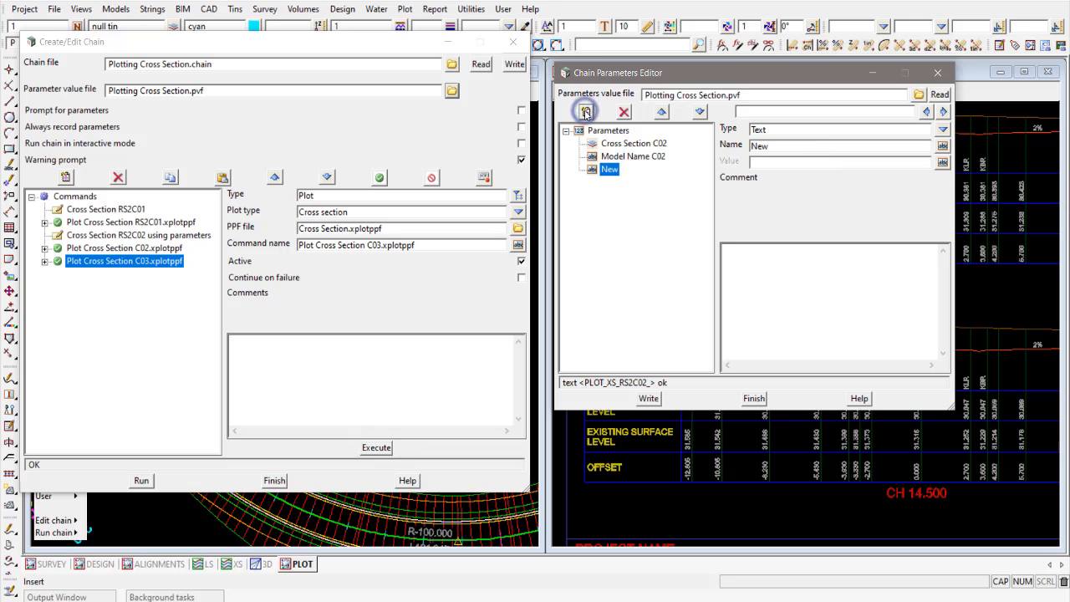
click(943, 131)
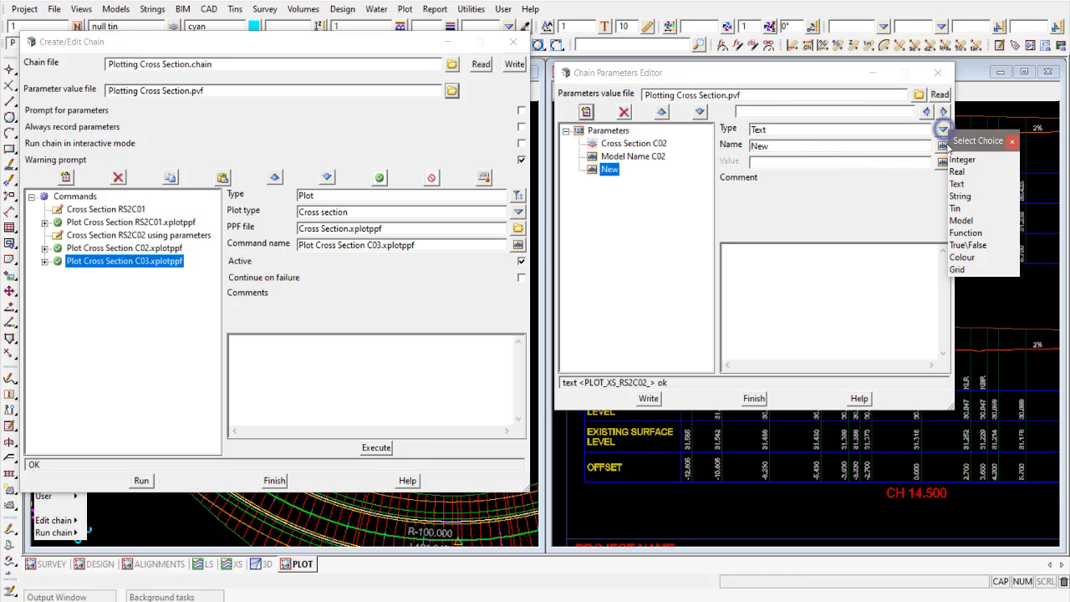
click(961, 221)
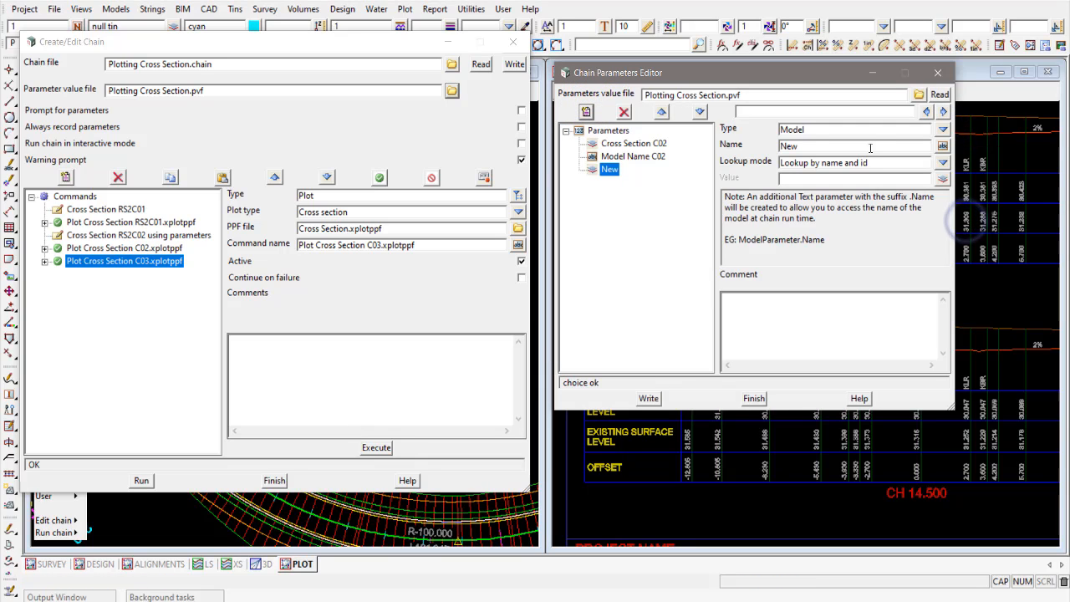
click(652, 145)
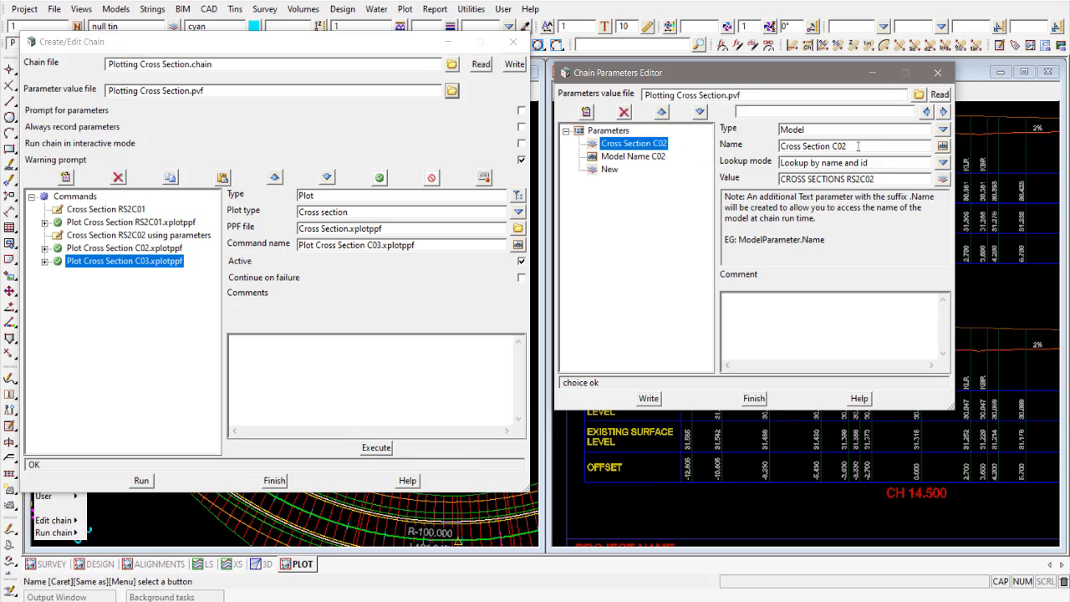
drag(856, 146, 732, 147)
key(ctrl+c)
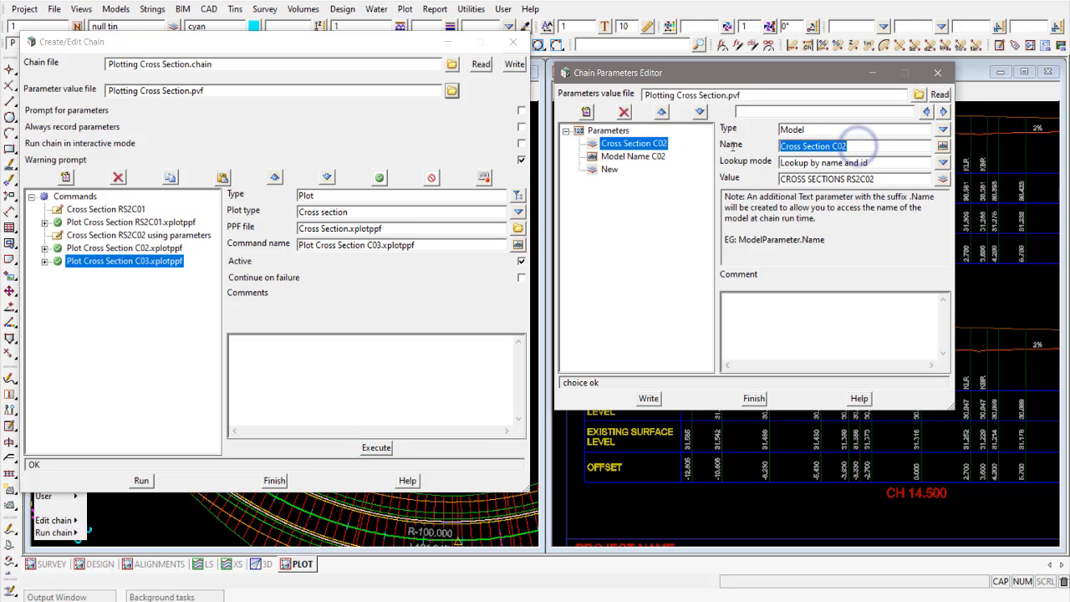
click(609, 169)
double_click(794, 146)
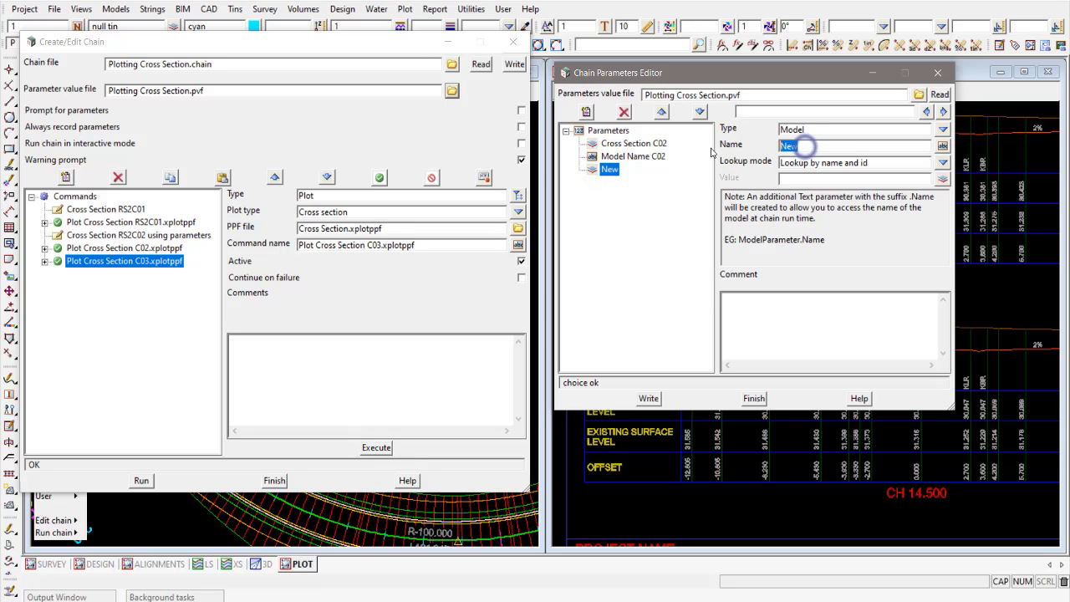
key(ctrl+v)
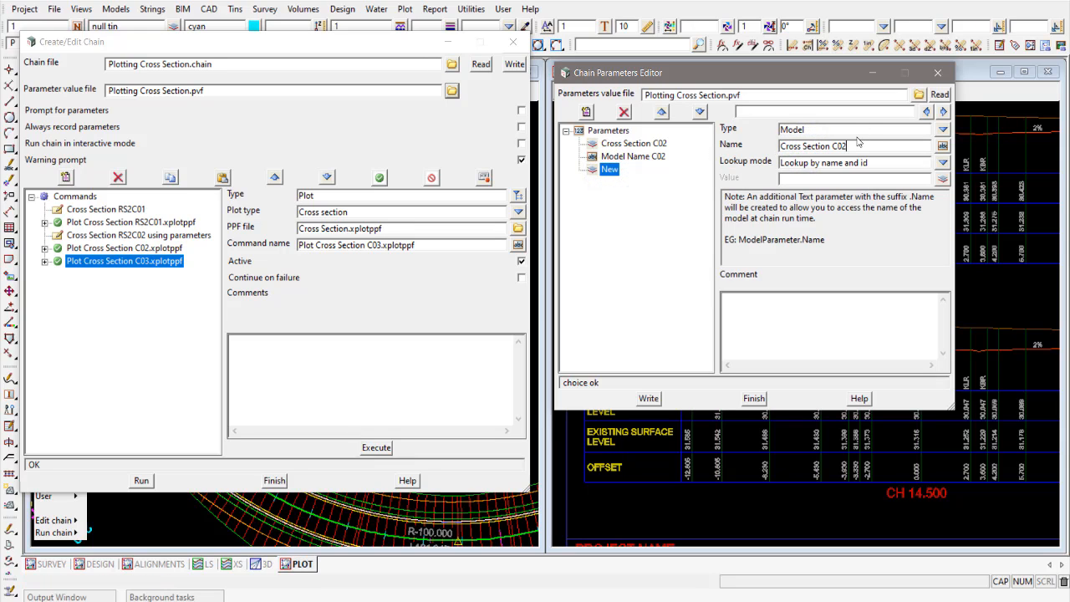
key(BackSpace)
- Set the Cross Section C03 parameter's value to the model CROSS SECTIONS RS2C03
click(943, 181)
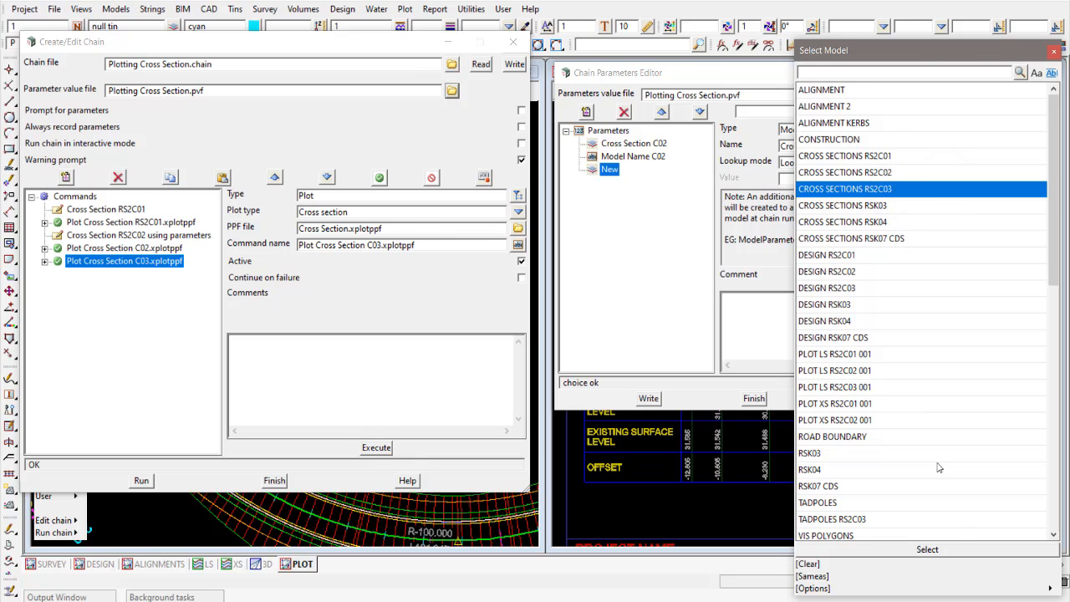
click(927, 550)
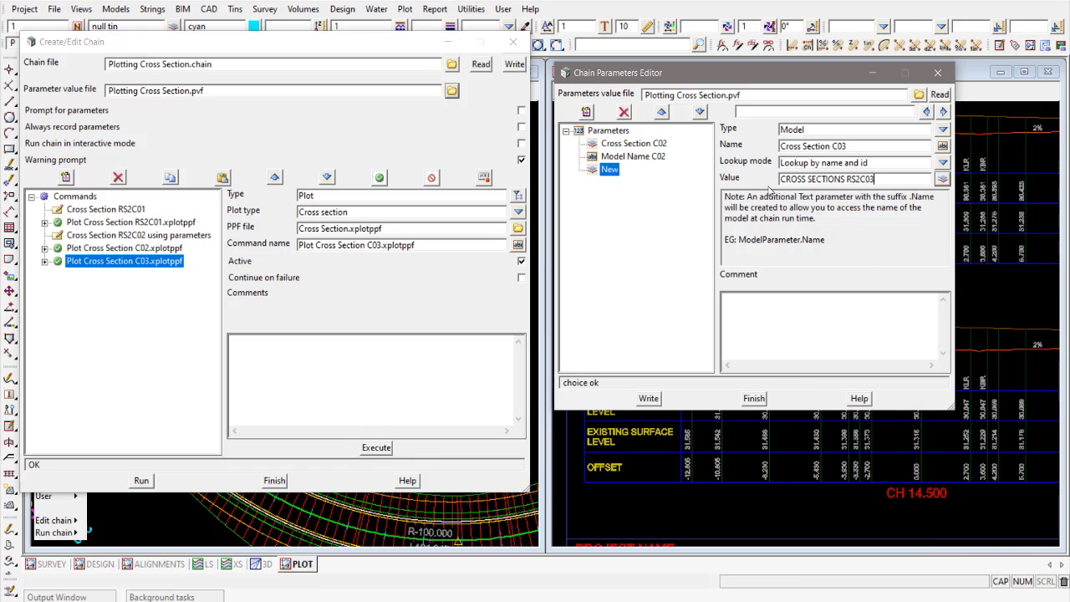
click(638, 157)
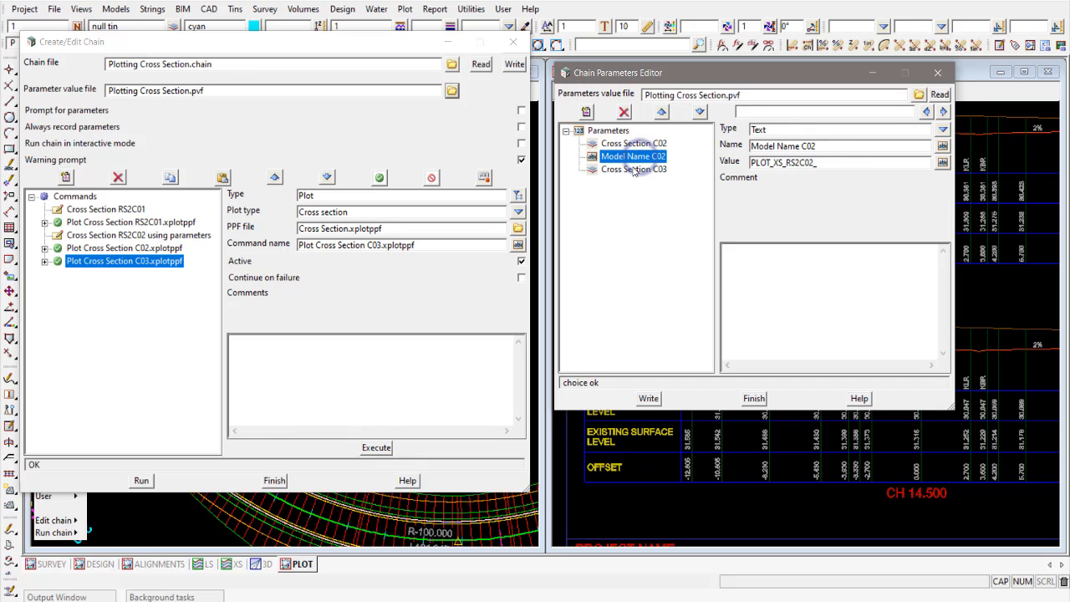
click(634, 170)
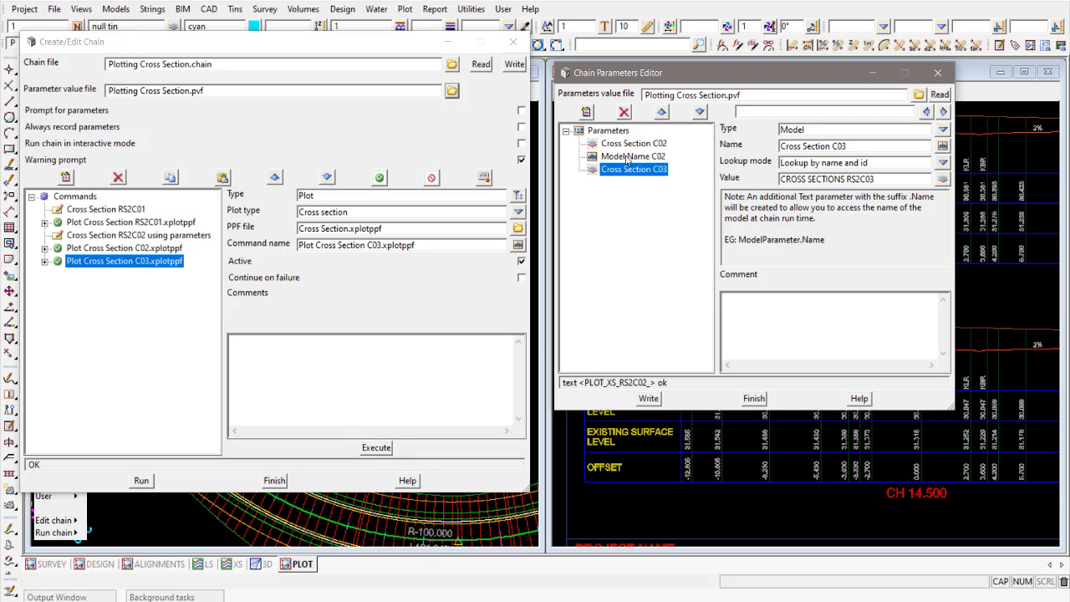
- Add a Text parameter named Model Name C03, adapting the name of the Model Name C02 parameter
click(585, 112)
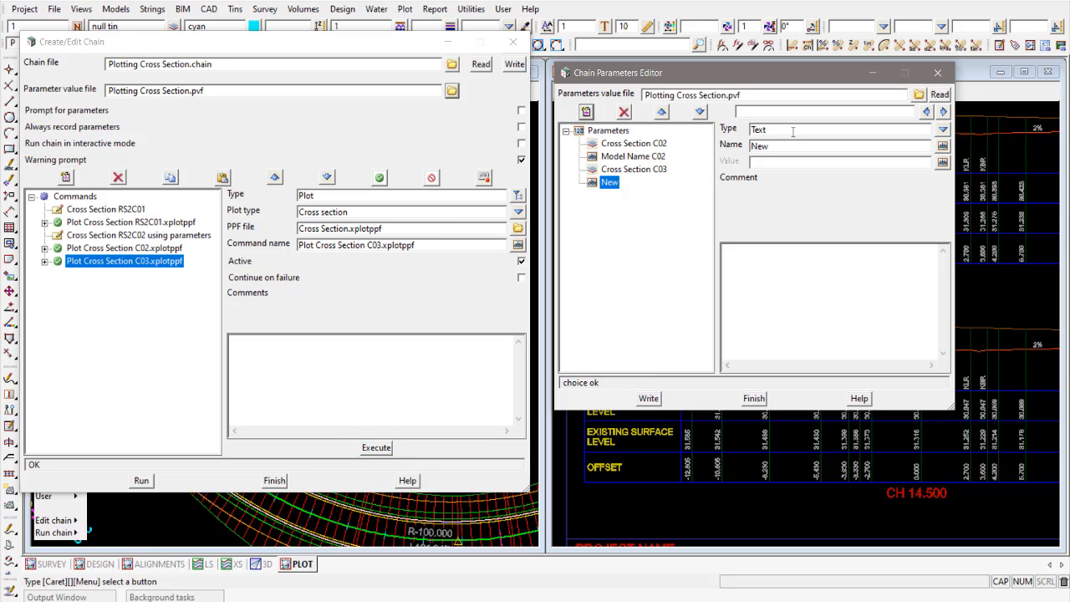
click(636, 156)
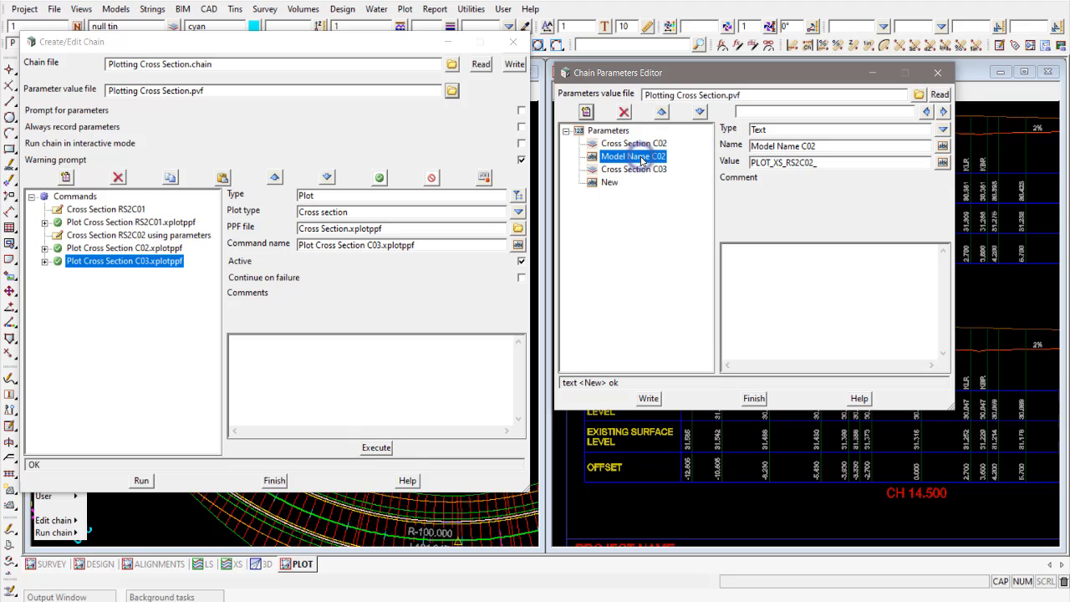
double_click(827, 146)
key(ctrl+c)
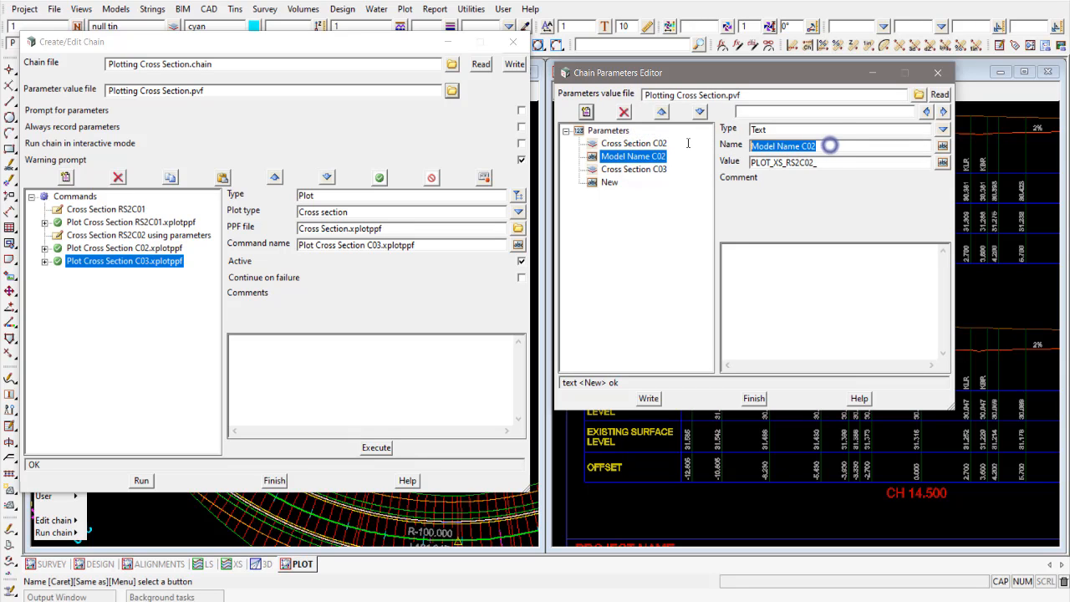
click(608, 182)
double_click(788, 146)
key(ctrl+v)
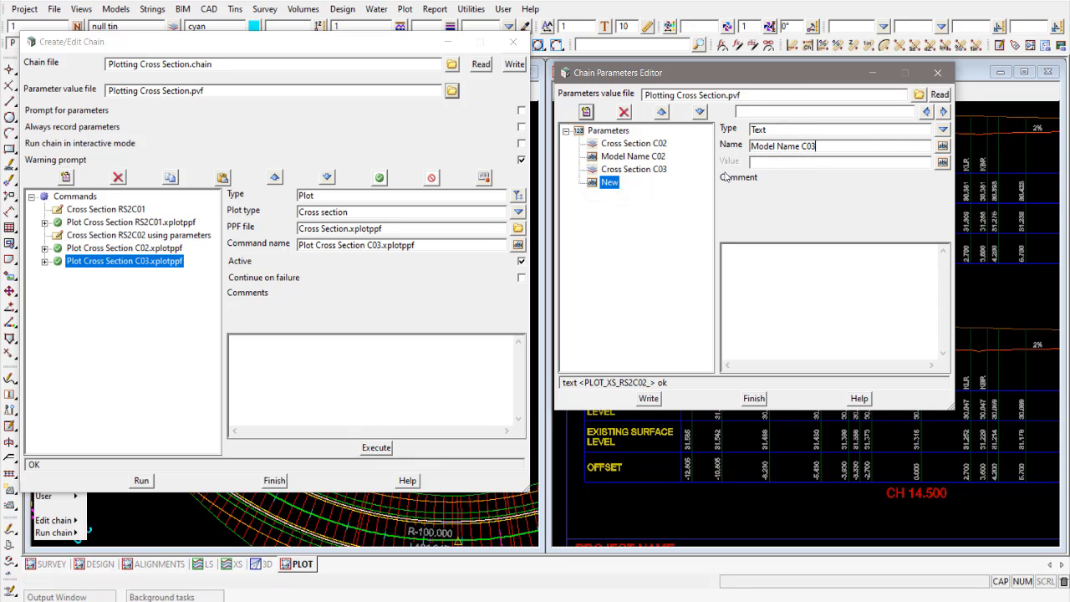
- Set the Model Name C03 parameter's value to PLOT_XS_RS2C03_, based on the C02 value
click(620, 158)
double_click(827, 162)
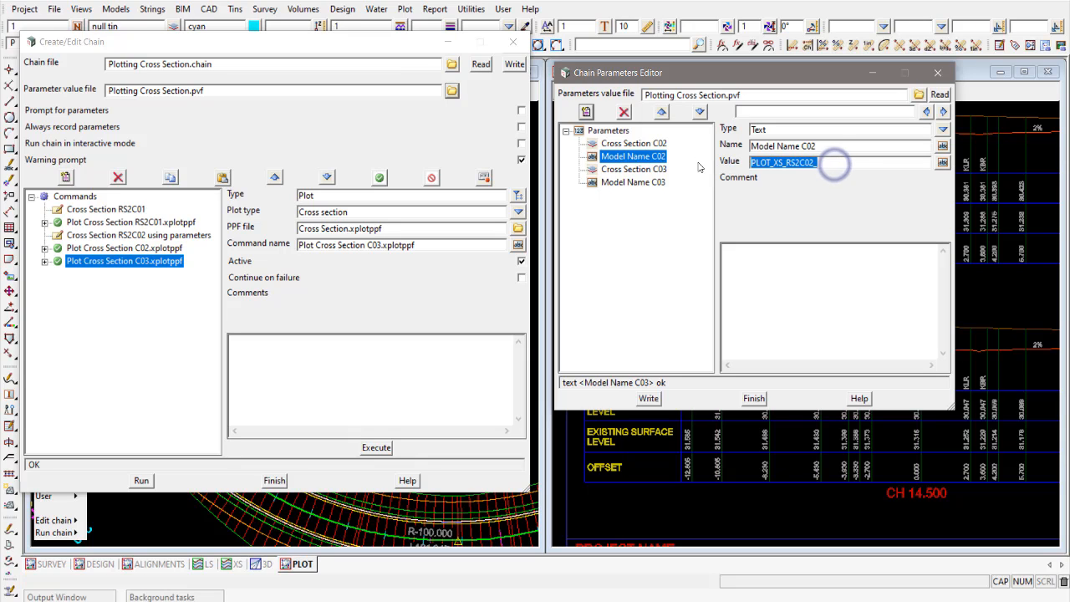
click(632, 182)
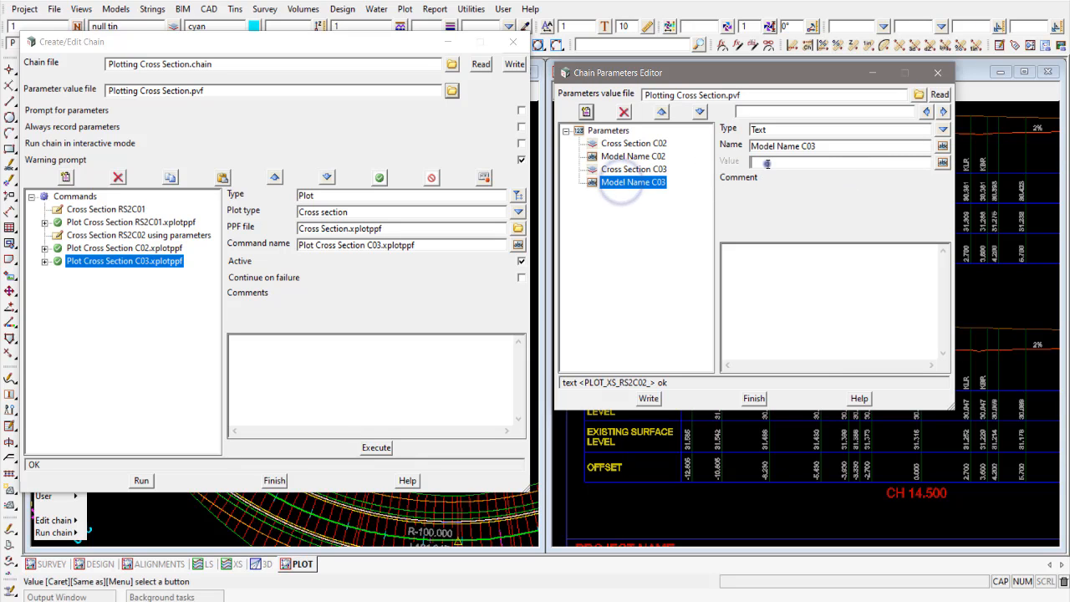
click(767, 164)
drag(811, 162, 838, 164)
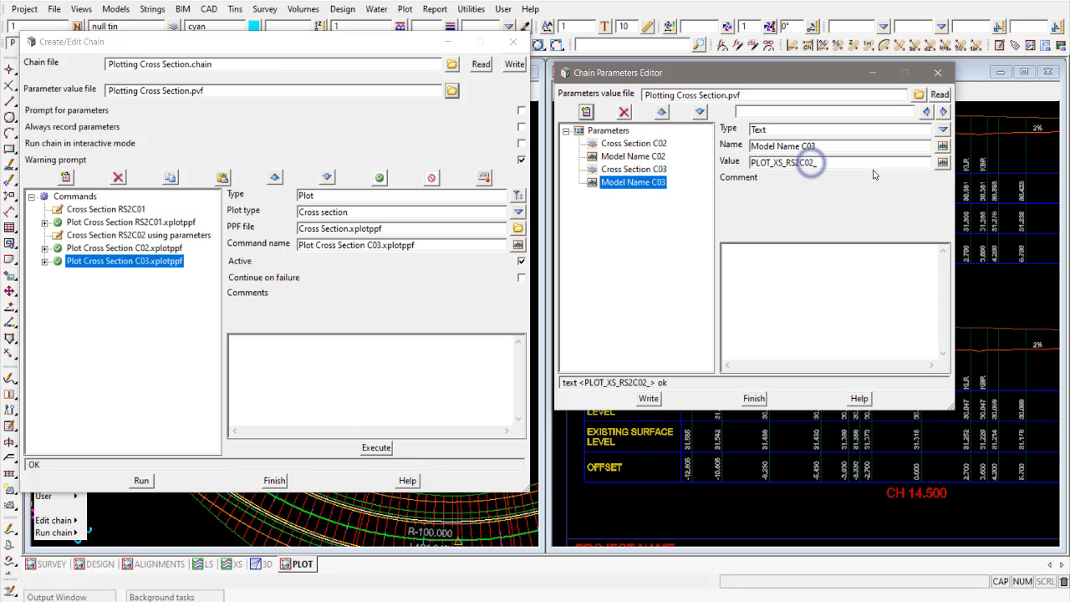
key(BackSpace)
key(BackSpace)
text(3)
- Save the C03 parameters to Plotting Cross Section.pvf, replacing the existing file, and close the parameters editor
click(658, 172)
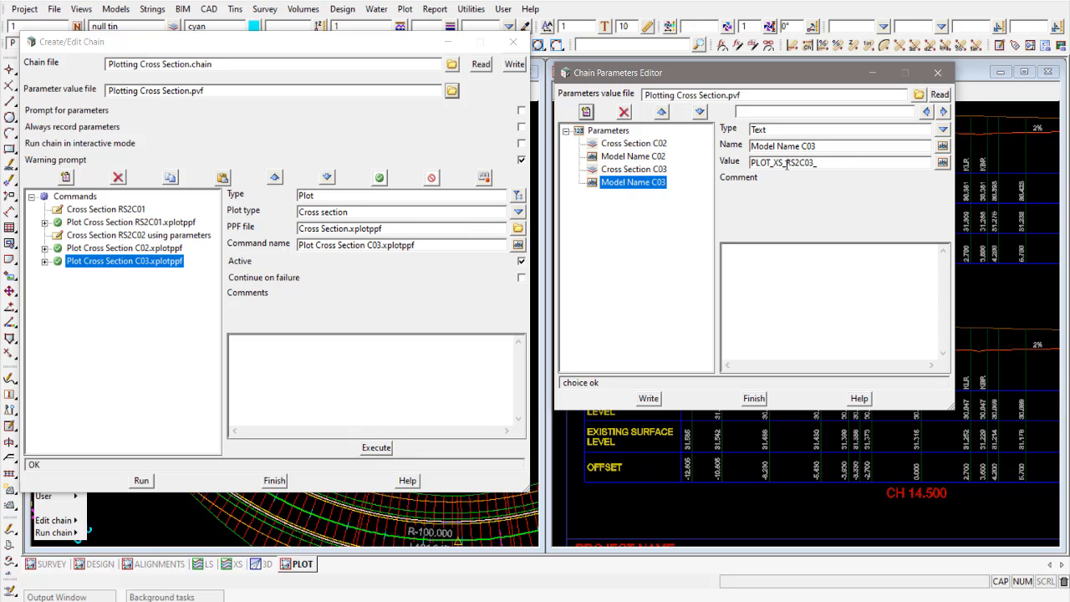
click(645, 398)
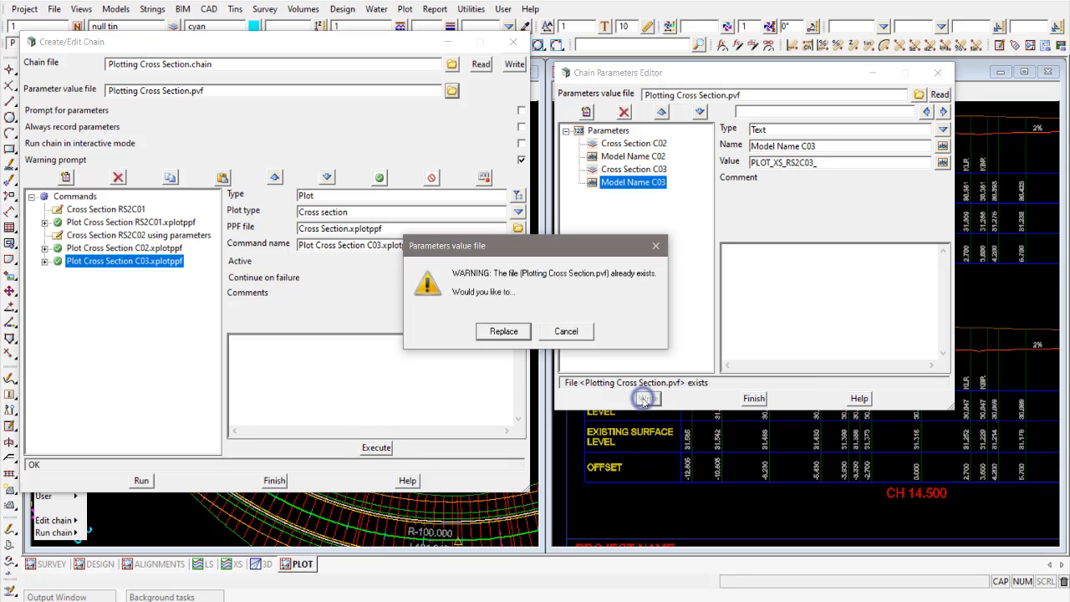
click(503, 331)
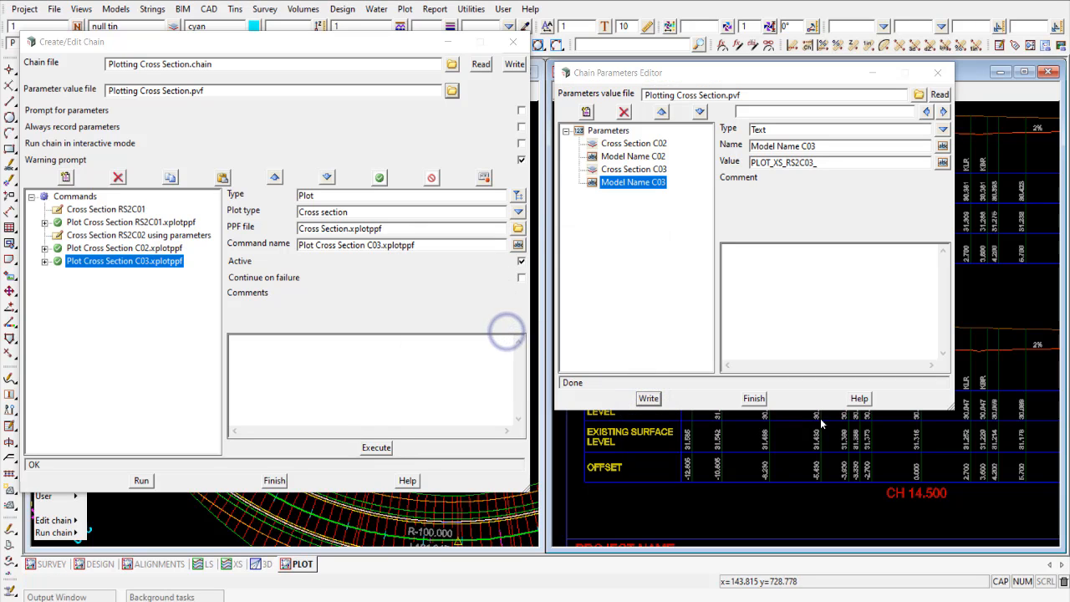
click(754, 398)
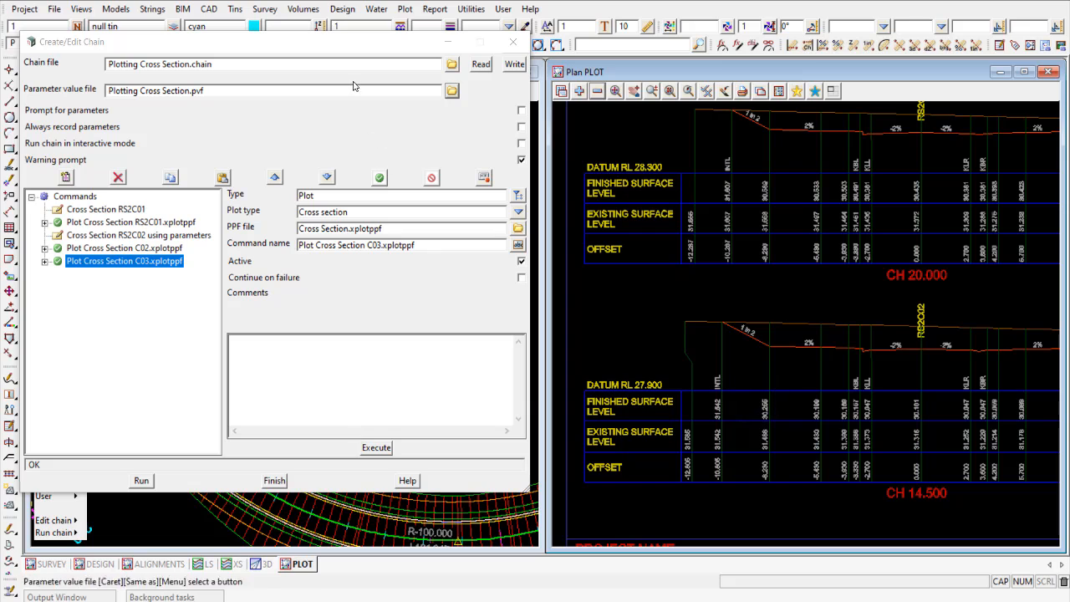
- Assign the Cross Section C03 parameter to the model_to_plot field of the Plot Cross Section C03.xplotppf command
drag(353, 41, 367, 40)
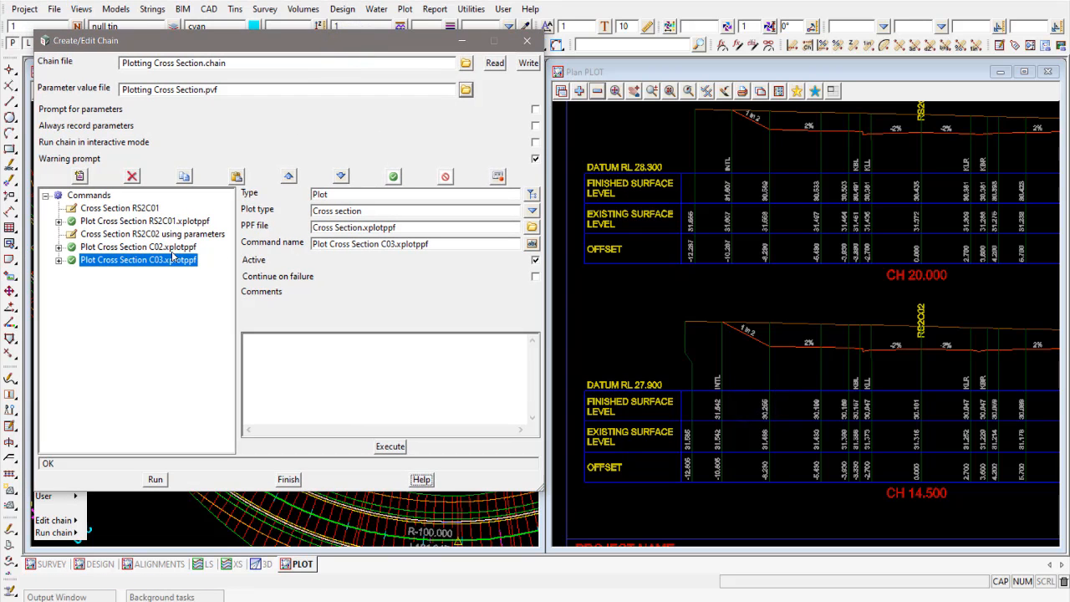
click(60, 260)
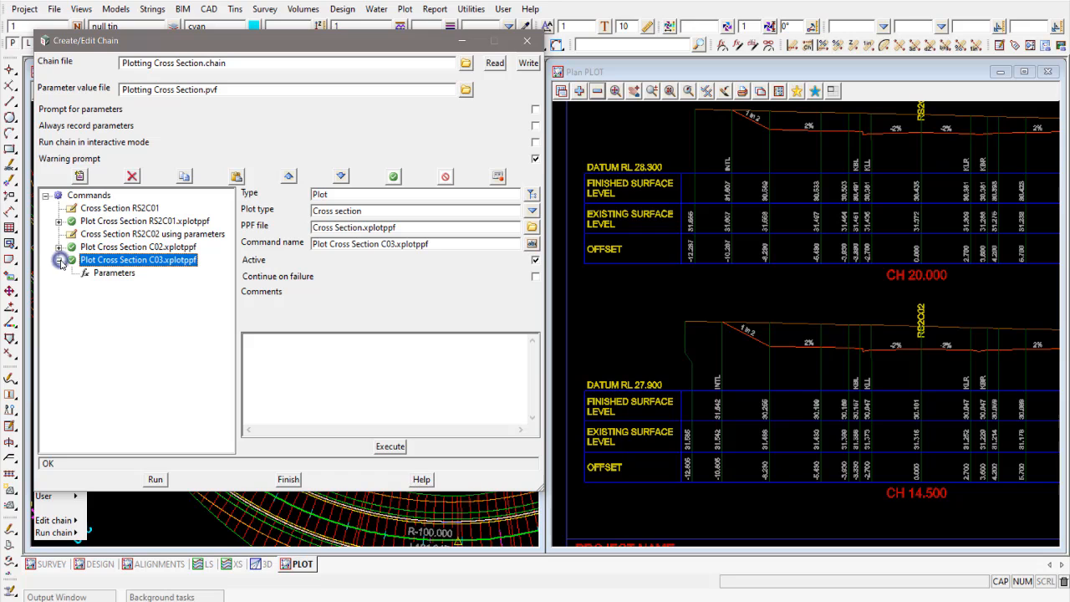
click(113, 273)
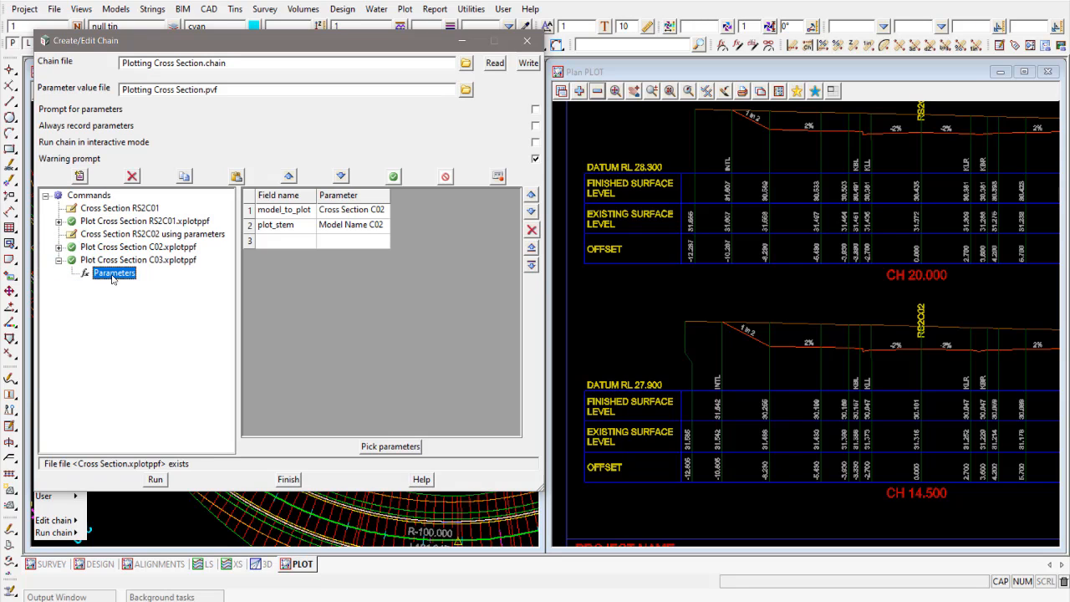
right_click(371, 212)
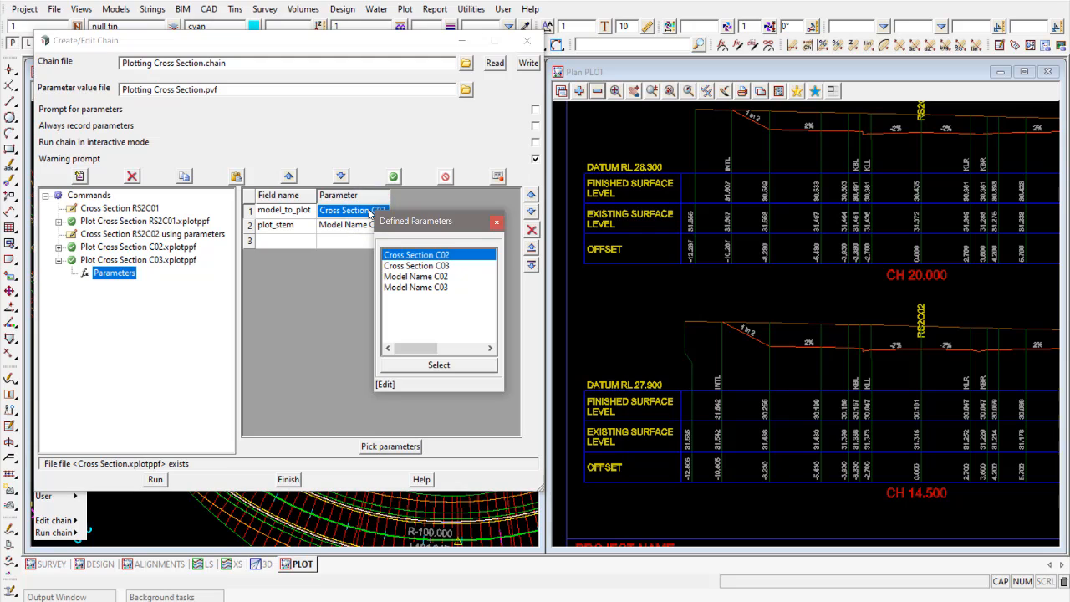
click(425, 265)
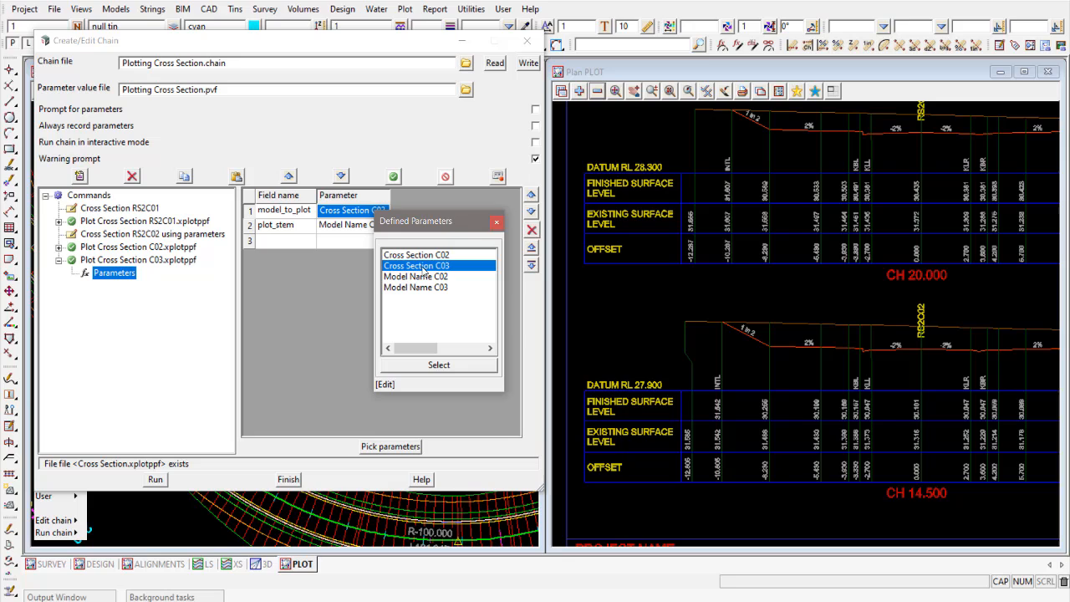
click(438, 365)
drag(389, 198, 401, 197)
- Assign the Model Name C03 parameter to the plot_stem field of the same C03 plot command
click(372, 226)
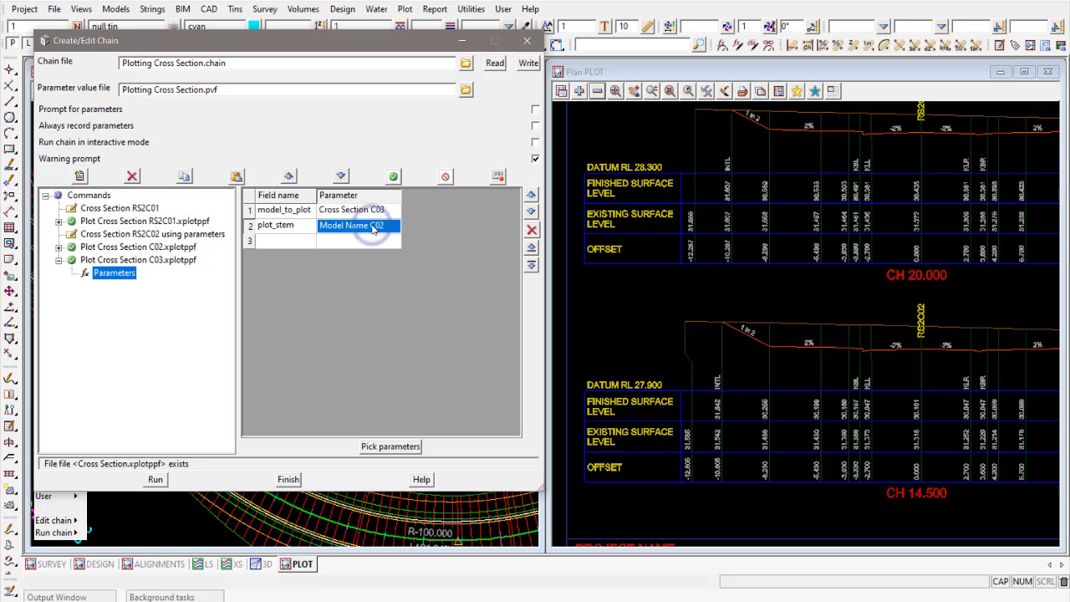
click(373, 227)
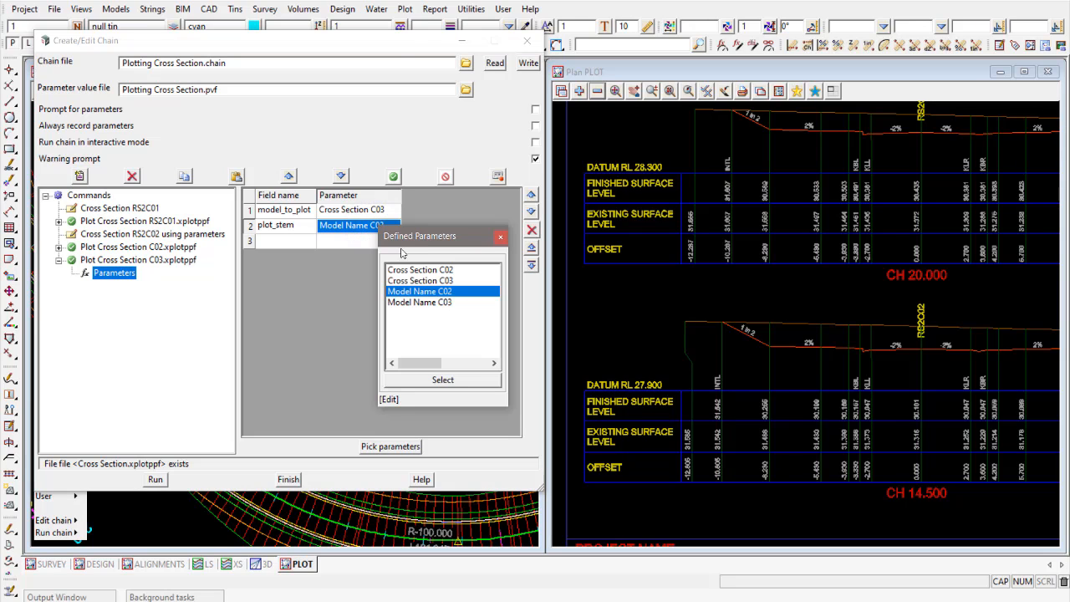
click(428, 303)
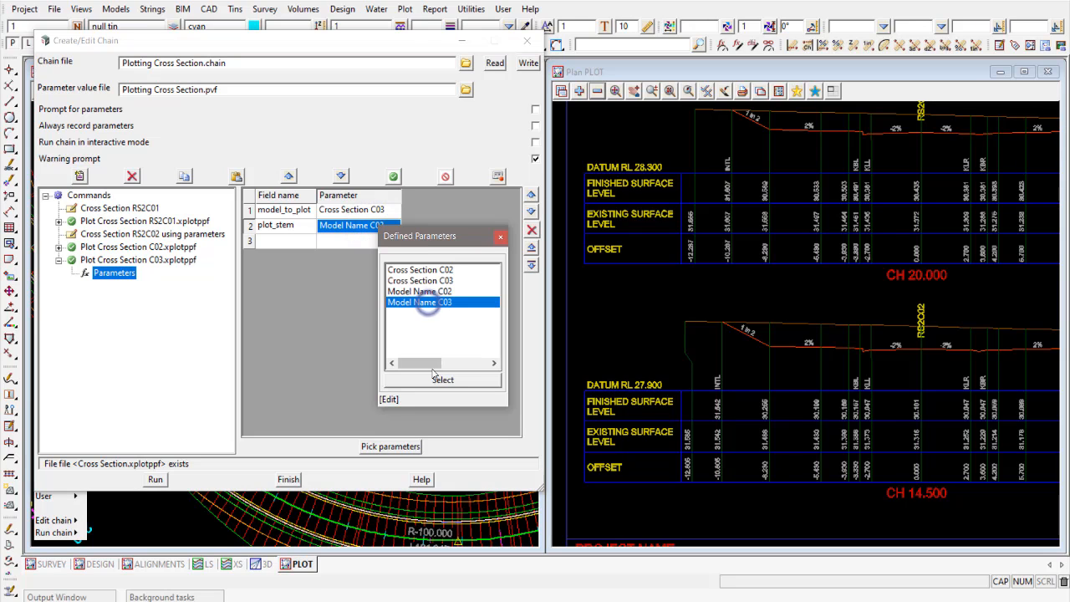
click(441, 379)
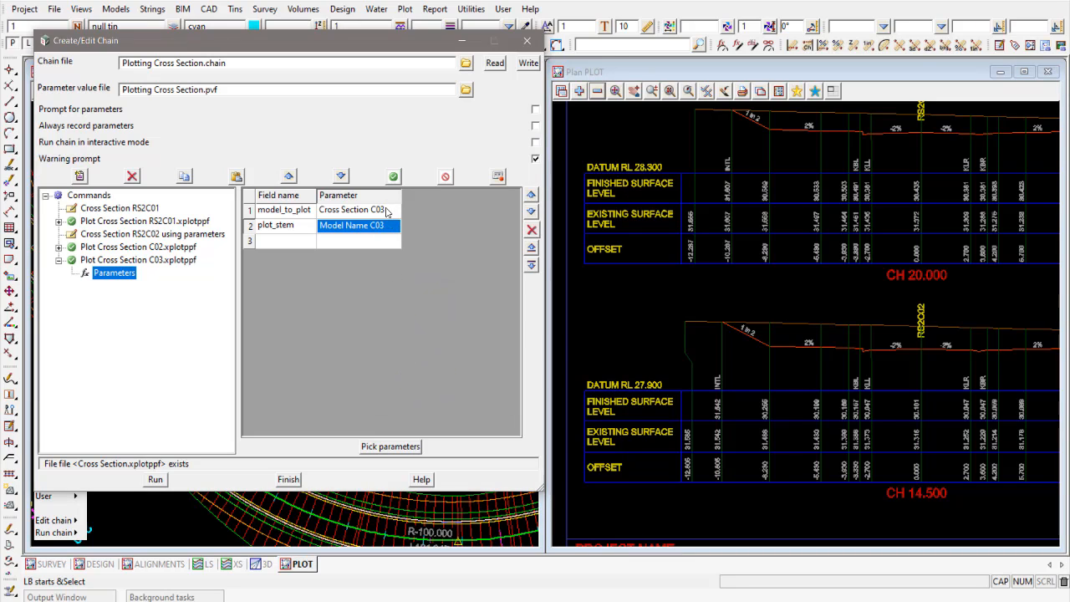
- Save Plotting Cross Section.chain over the existing file and execute only the Plot Cross Section C03.xplotppf command
click(528, 63)
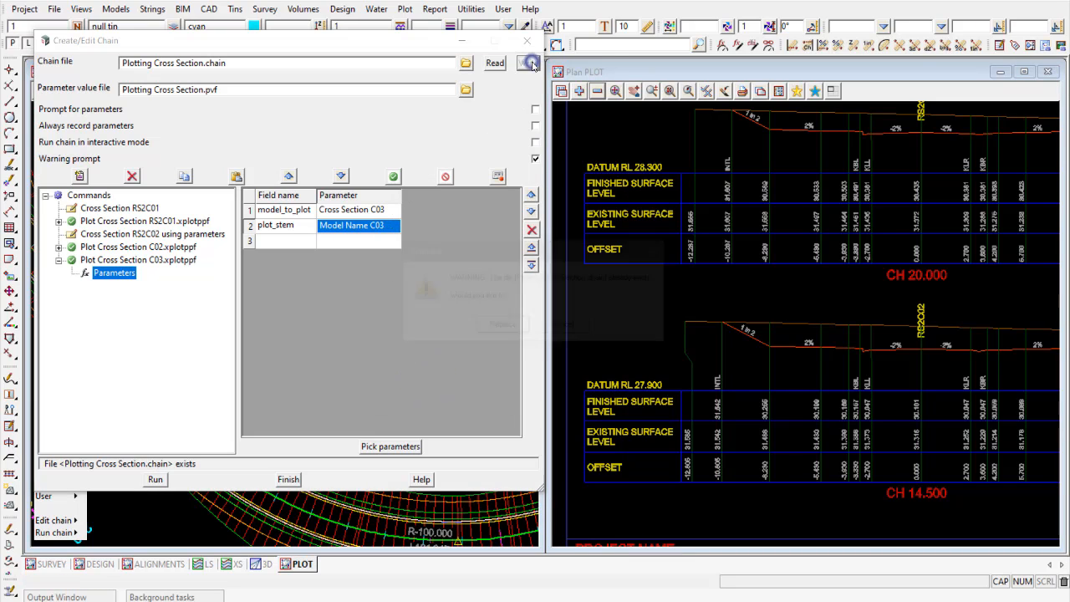
click(498, 328)
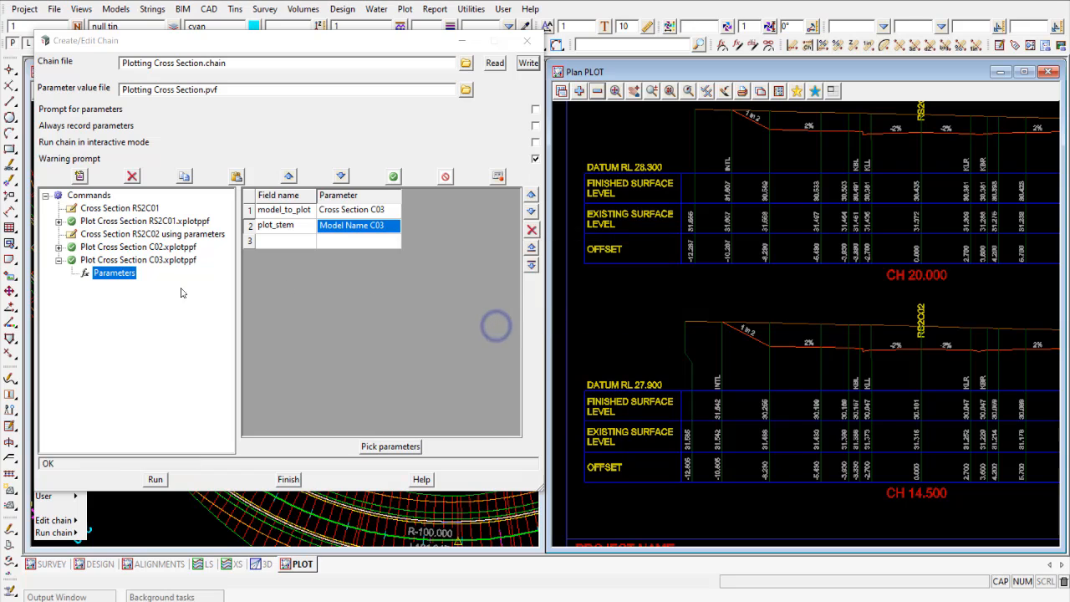
click(59, 259)
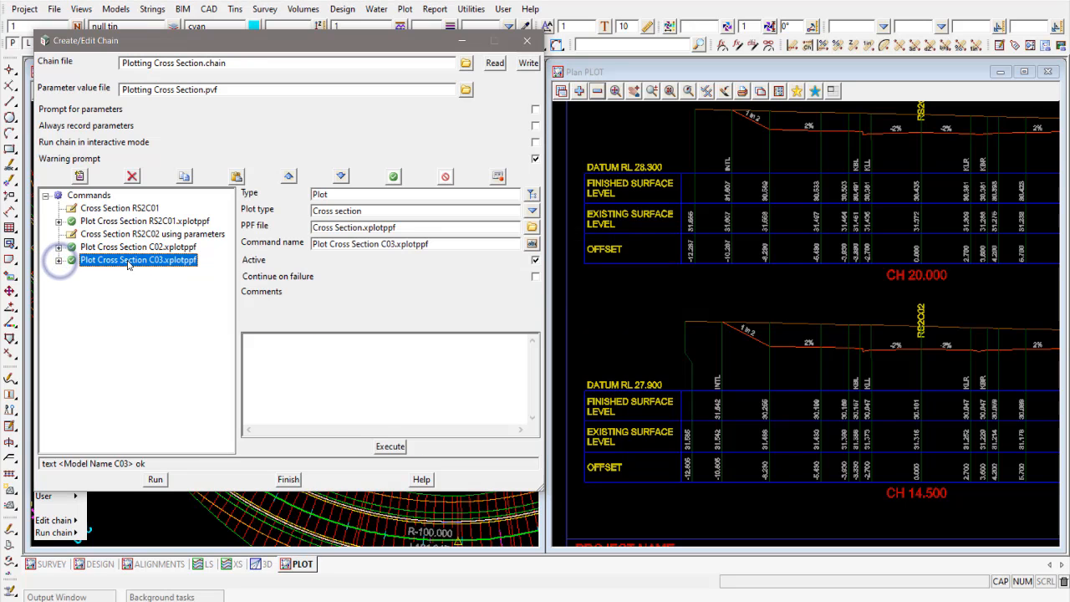
click(390, 447)
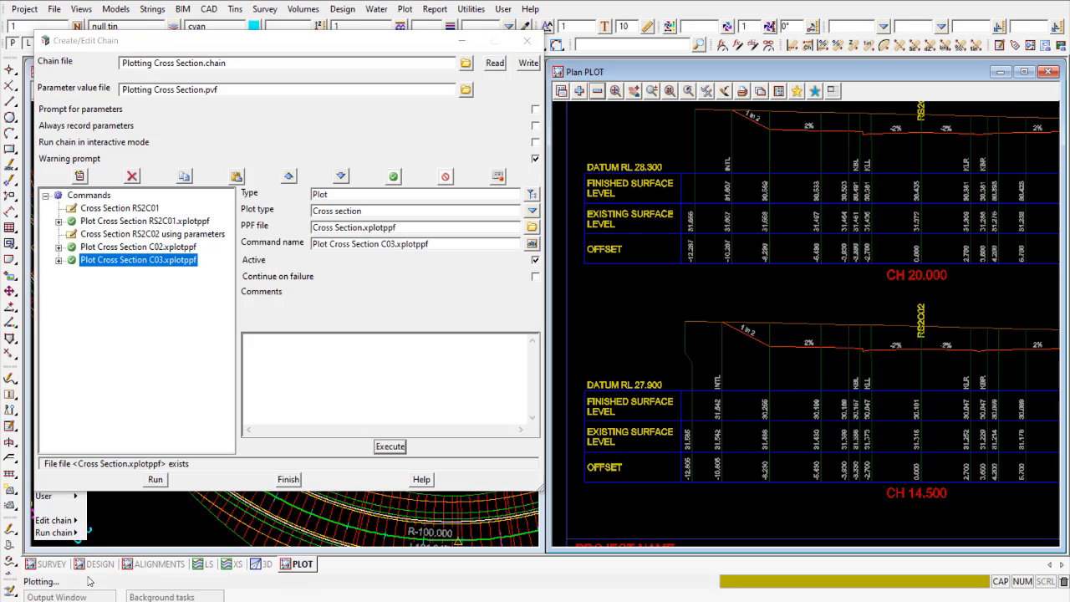
- Replace the model displayed in the PLOT plan view with PLOT XS RS2C03 001 and inspect one of its cross sections up close
click(597, 91)
double_click(664, 127)
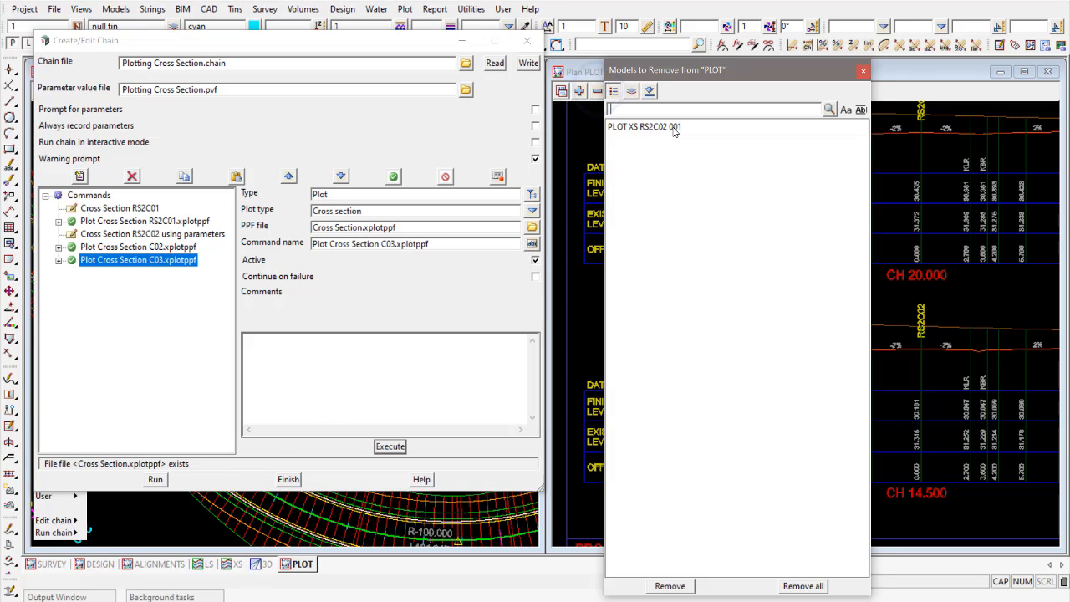
click(580, 90)
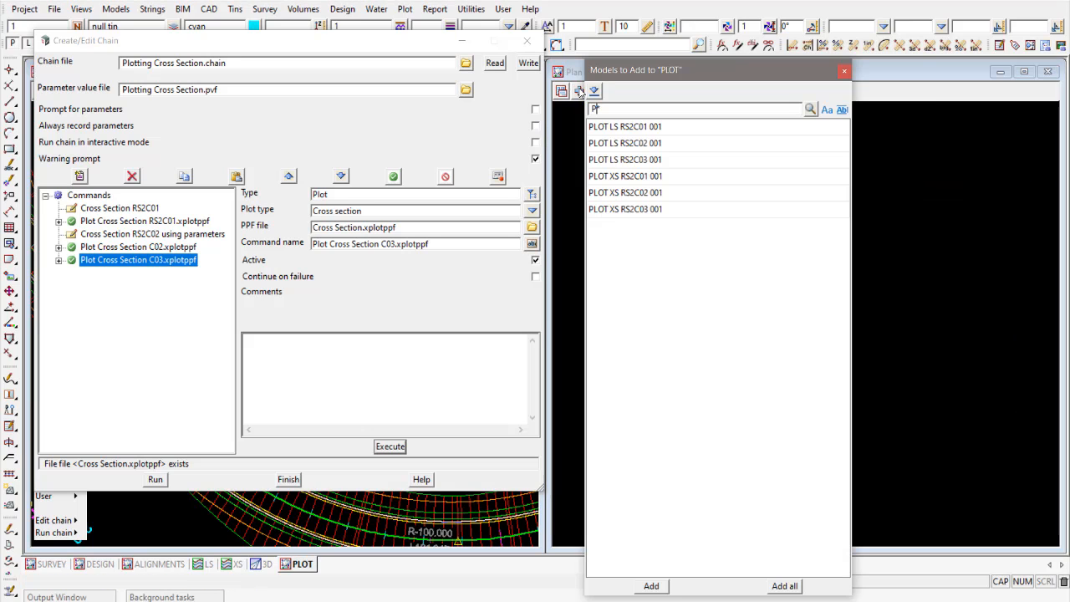
double_click(650, 211)
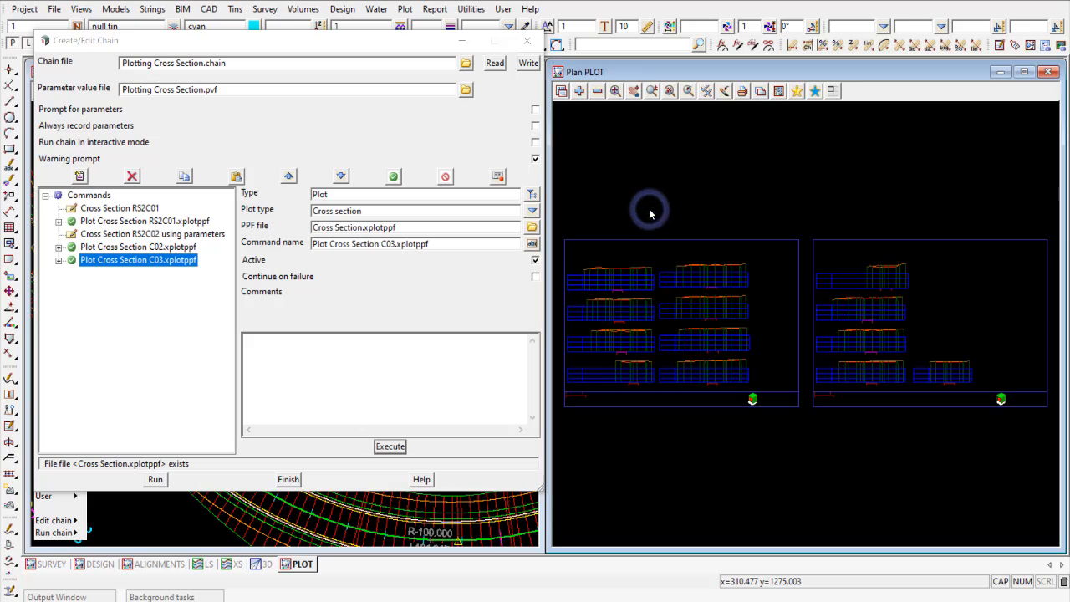
click(649, 91)
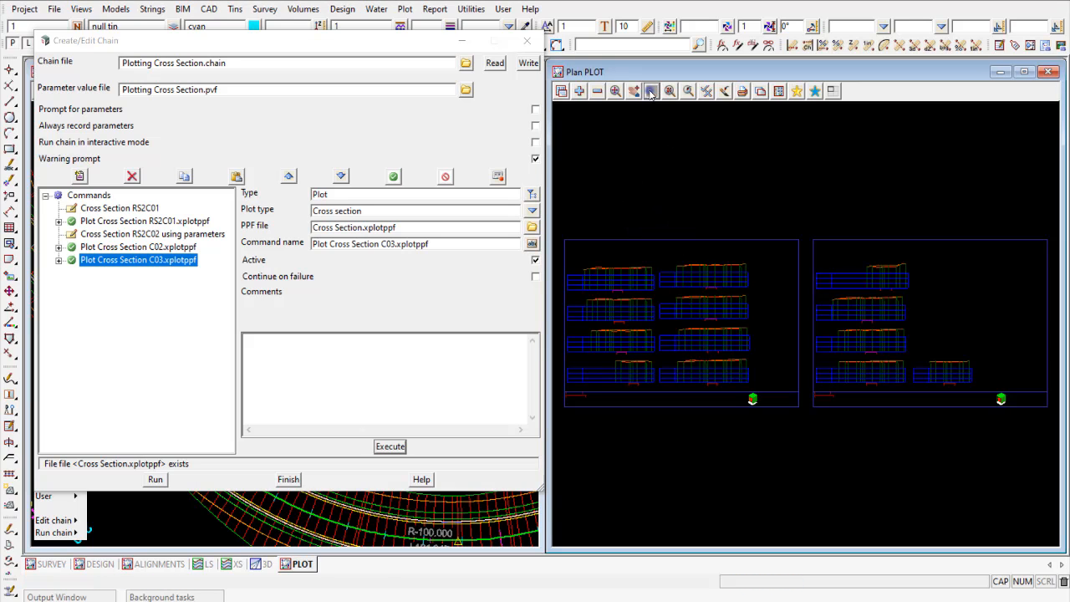
click(660, 254)
click(750, 288)
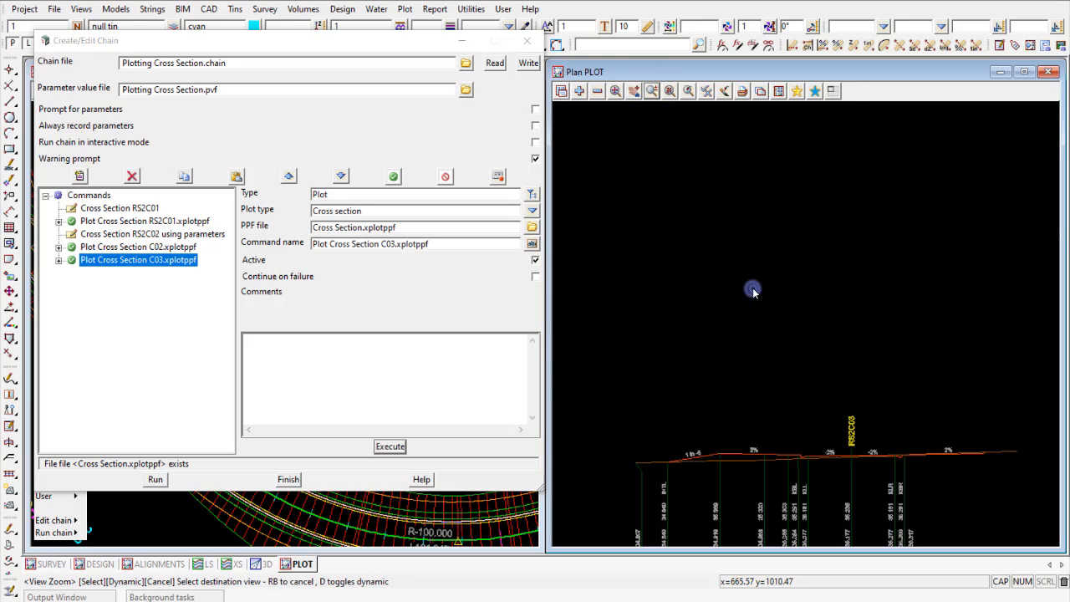
scroll(851, 281, up, 3)
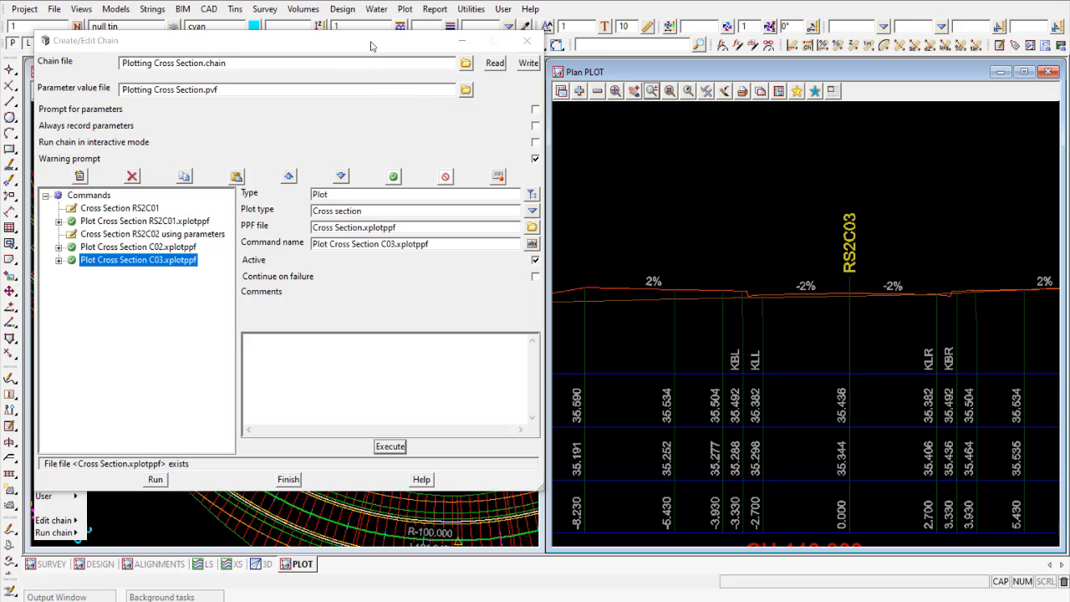
- Compare the parameter assignments of the C02 and C03 plot commands, then review the C02 command's settings
drag(371, 46, 378, 60)
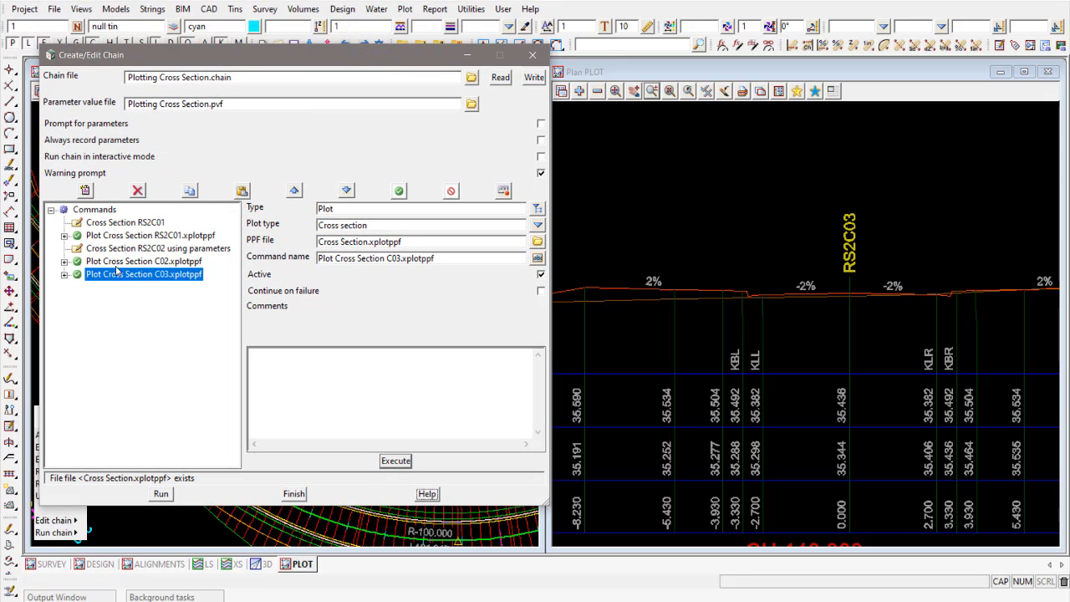
click(63, 261)
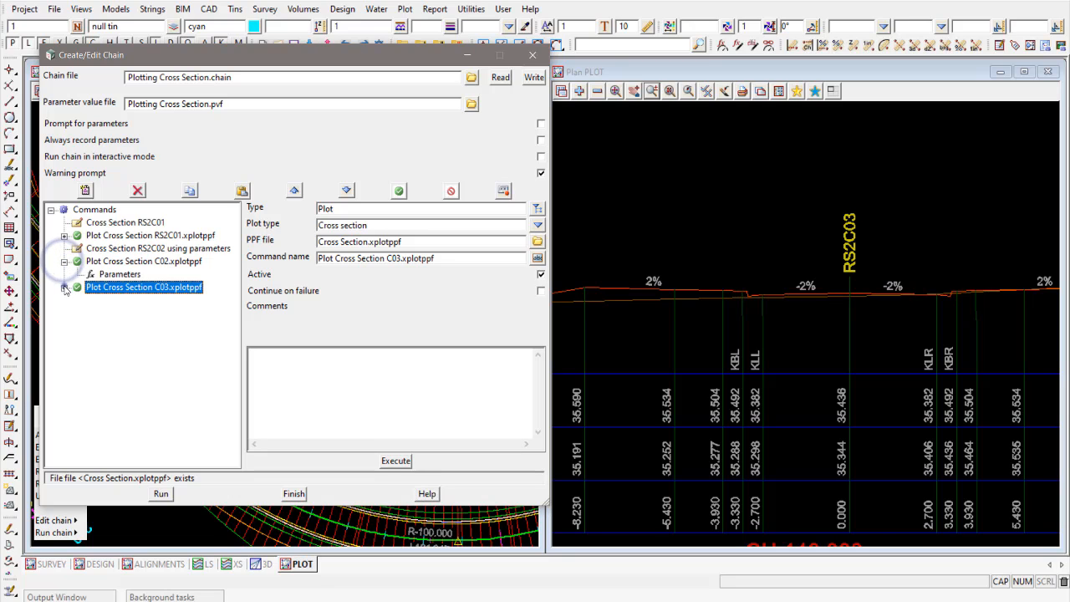
click(64, 287)
click(116, 274)
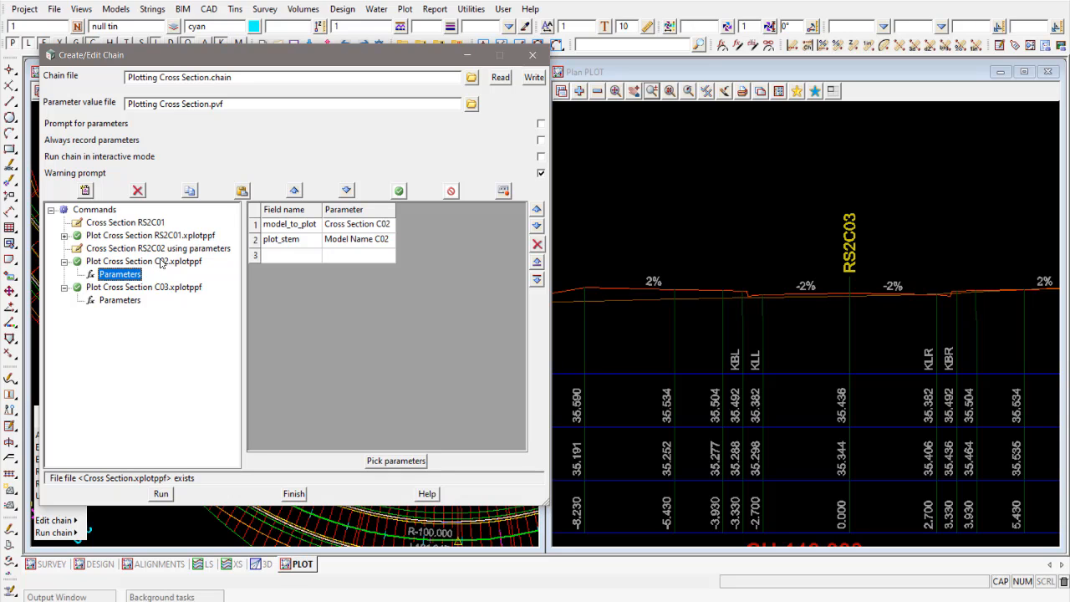
click(133, 300)
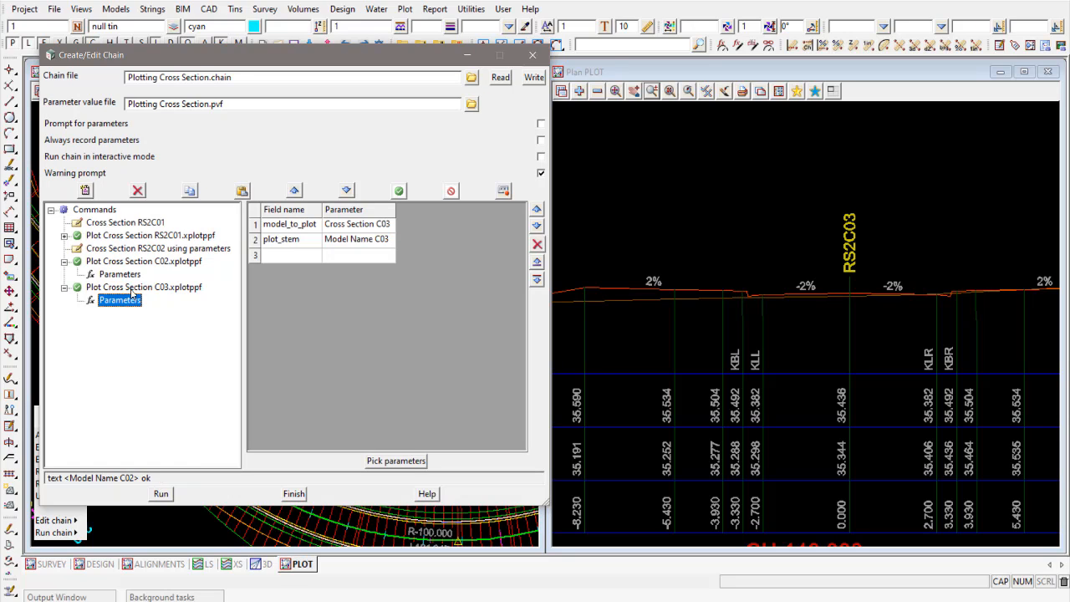
click(121, 275)
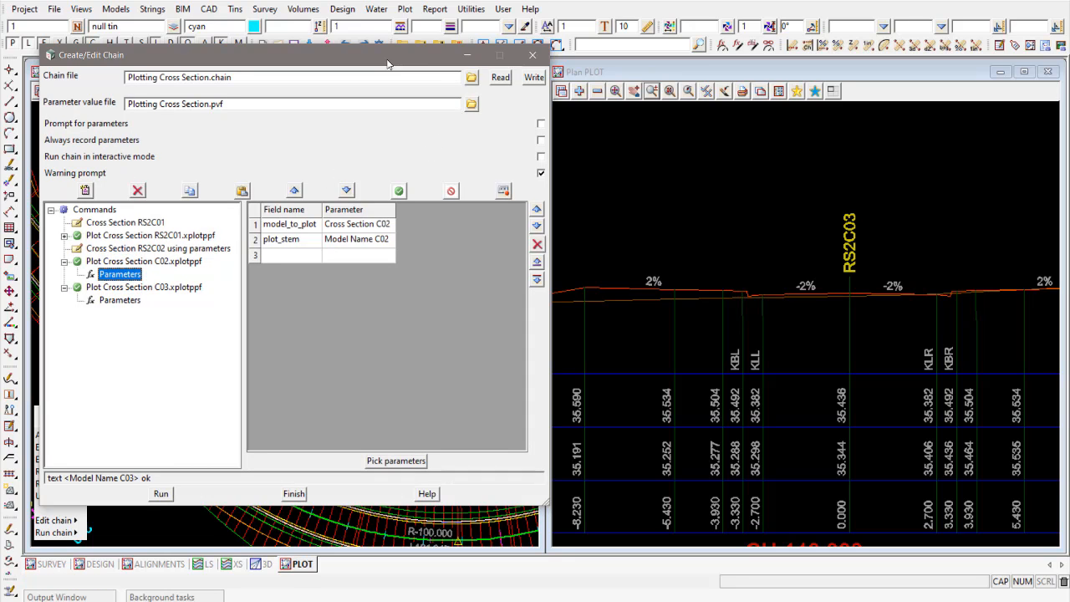
drag(387, 65, 395, 67)
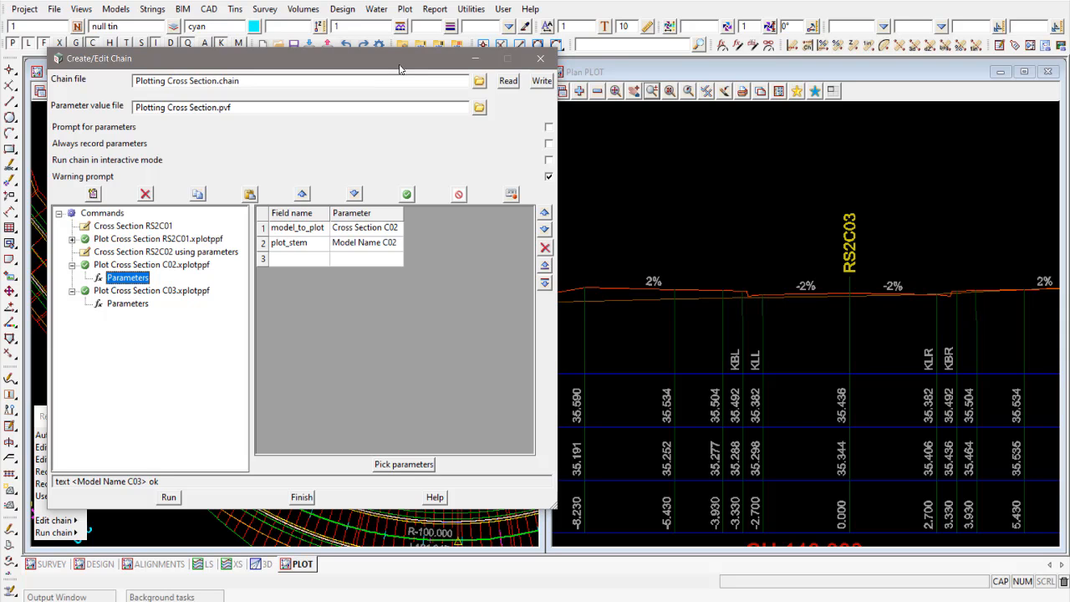
drag(397, 69, 424, 79)
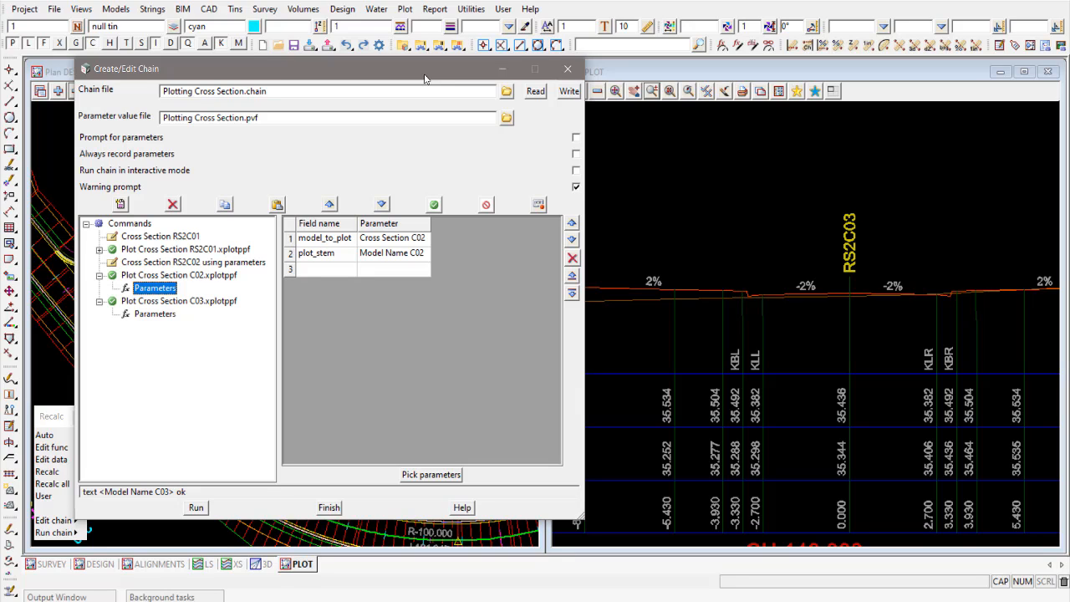
click(199, 276)
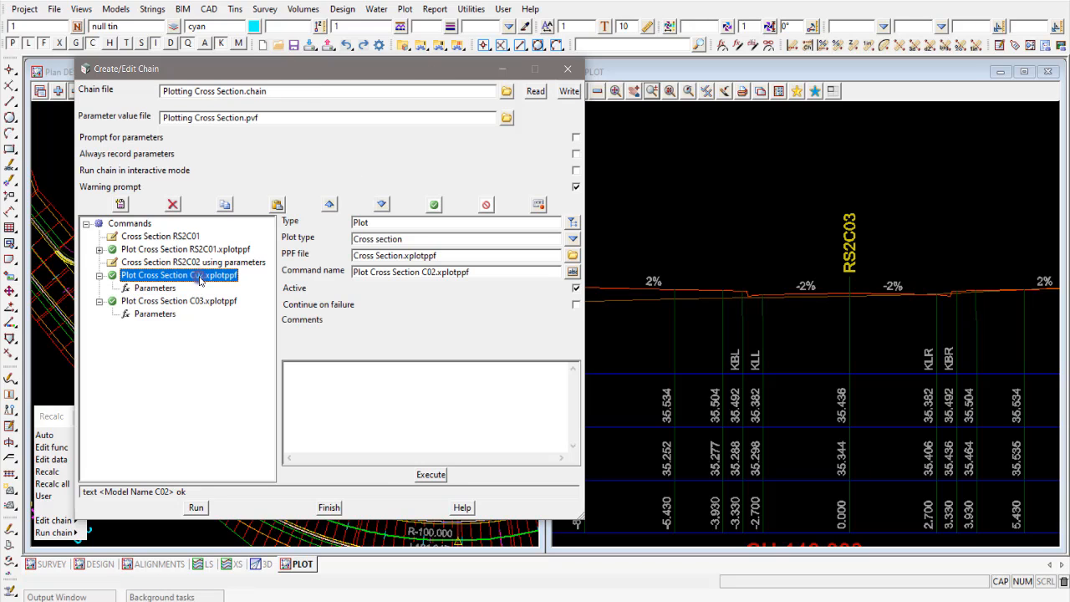